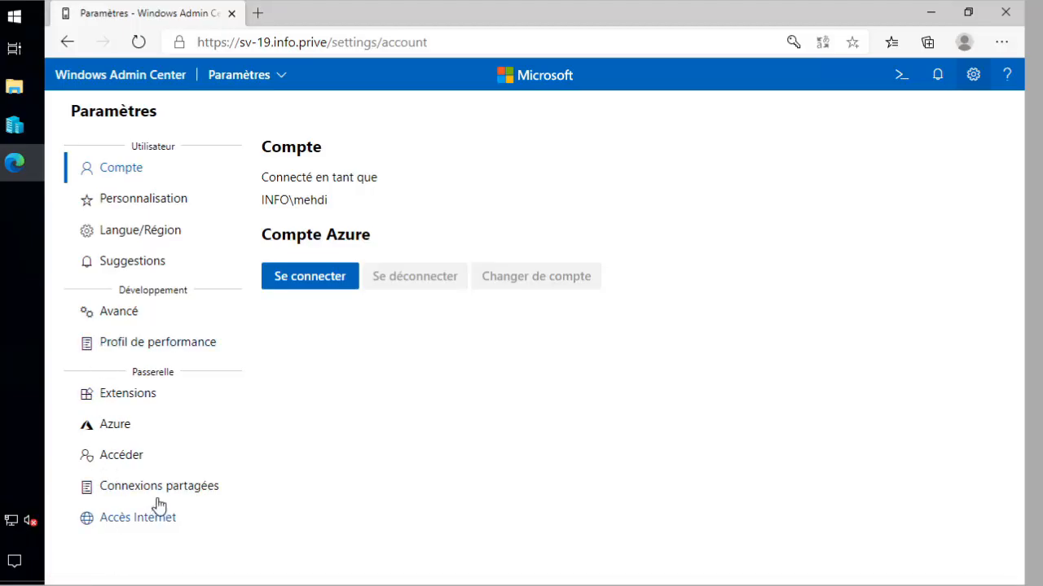
Step: Search the installed gateway extensions for "stora" and view the details of Windows Server Storage Migration Service
left_click(127, 397)
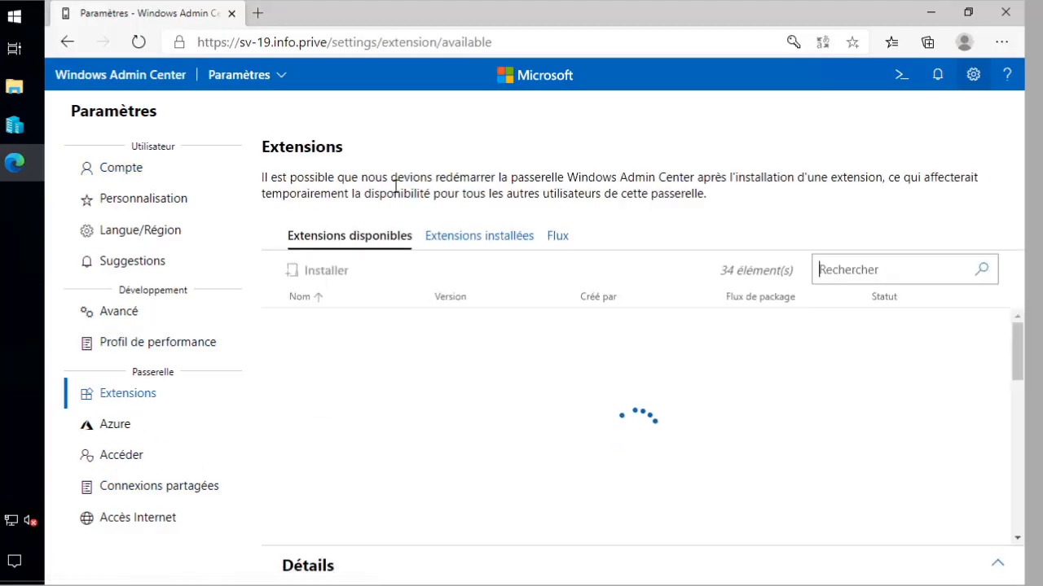
scroll(393, 379, "down", 5)
scroll(397, 383, "down", 1)
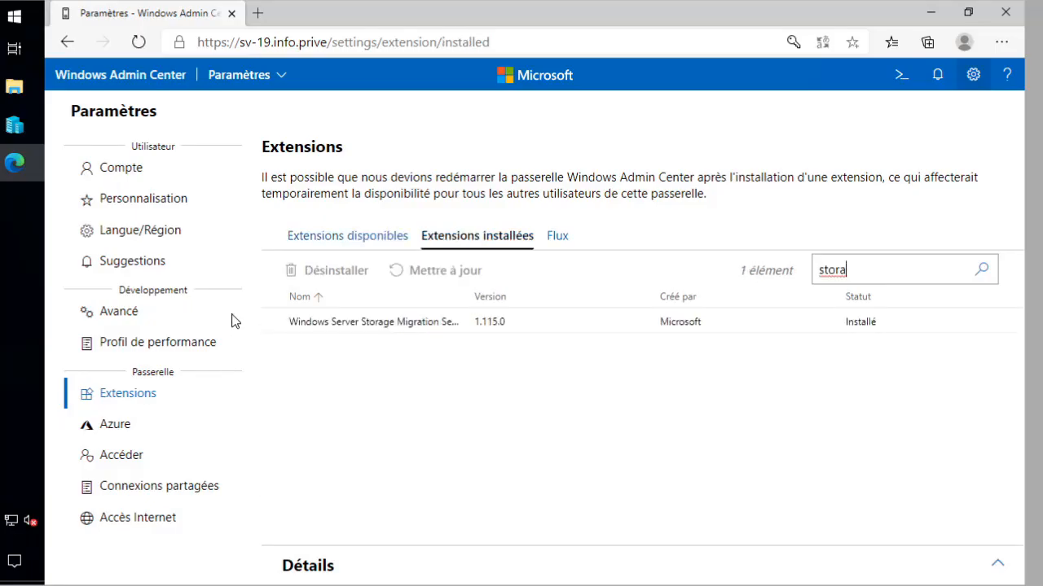
left_click(386, 329)
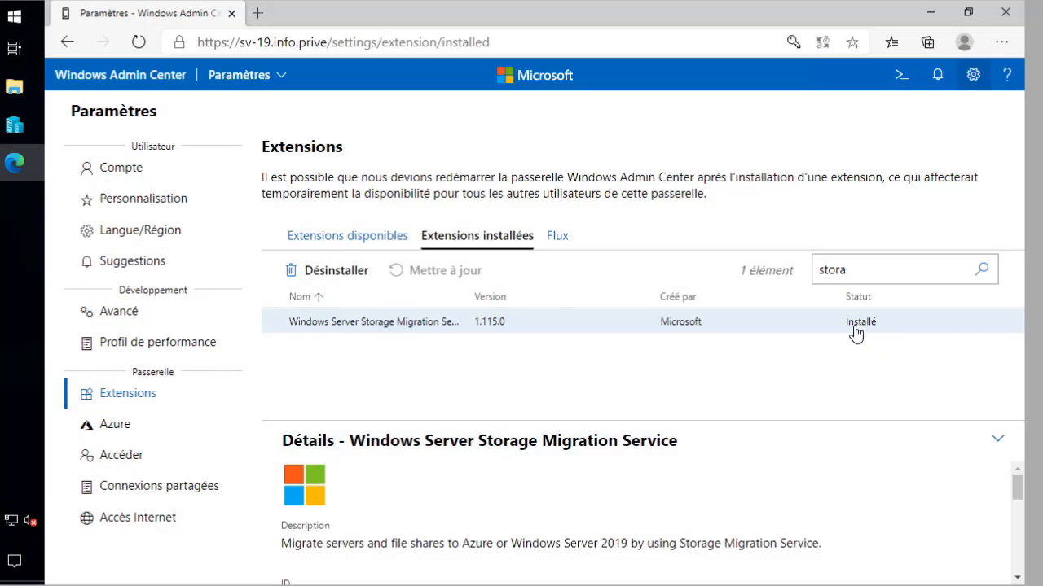
Step: Search the available extensions for "storage" and view the details of Storage Replica
left_click(391, 242)
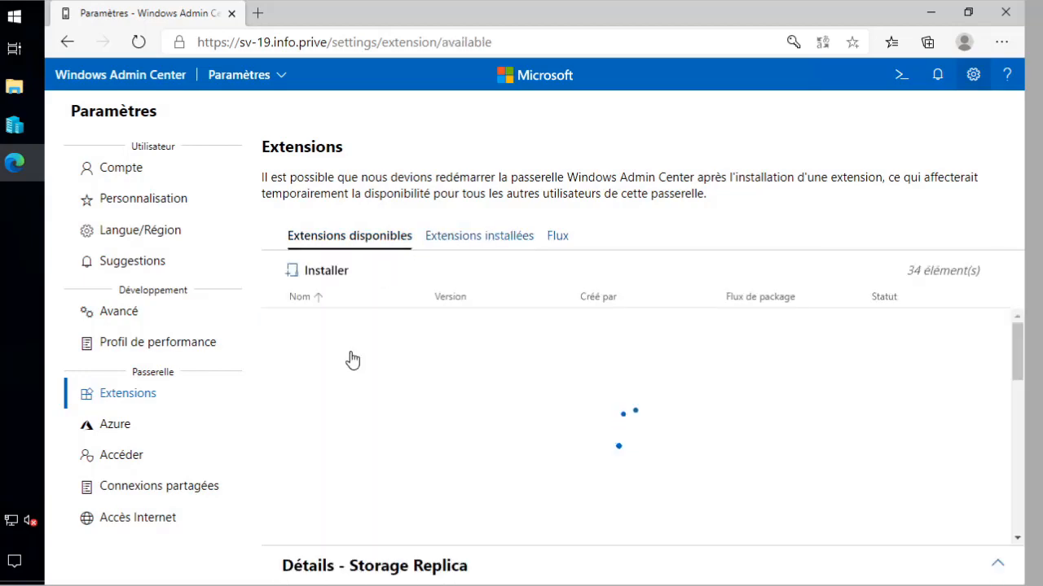
left_click(874, 273)
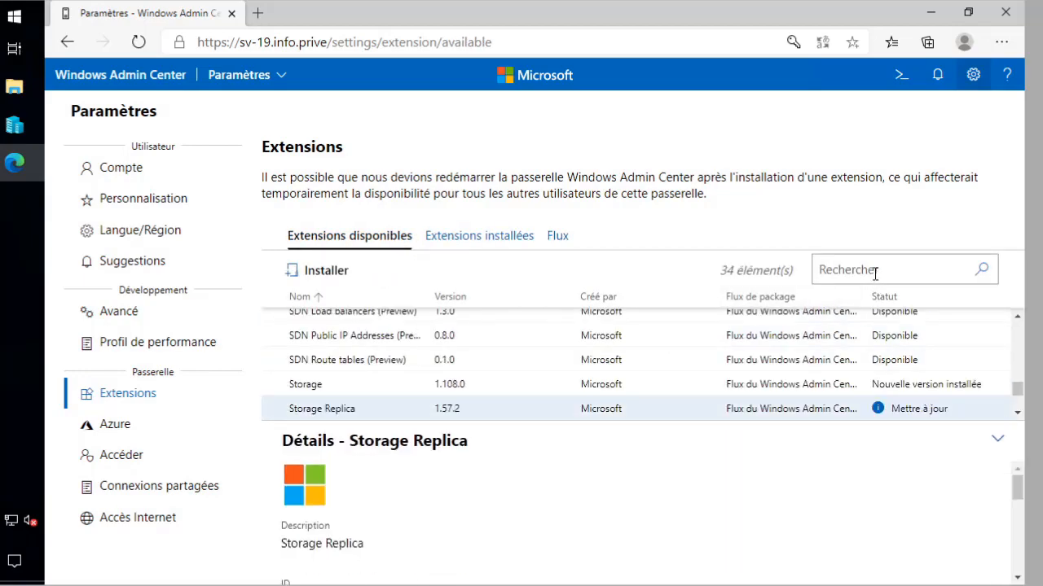
type("storage")
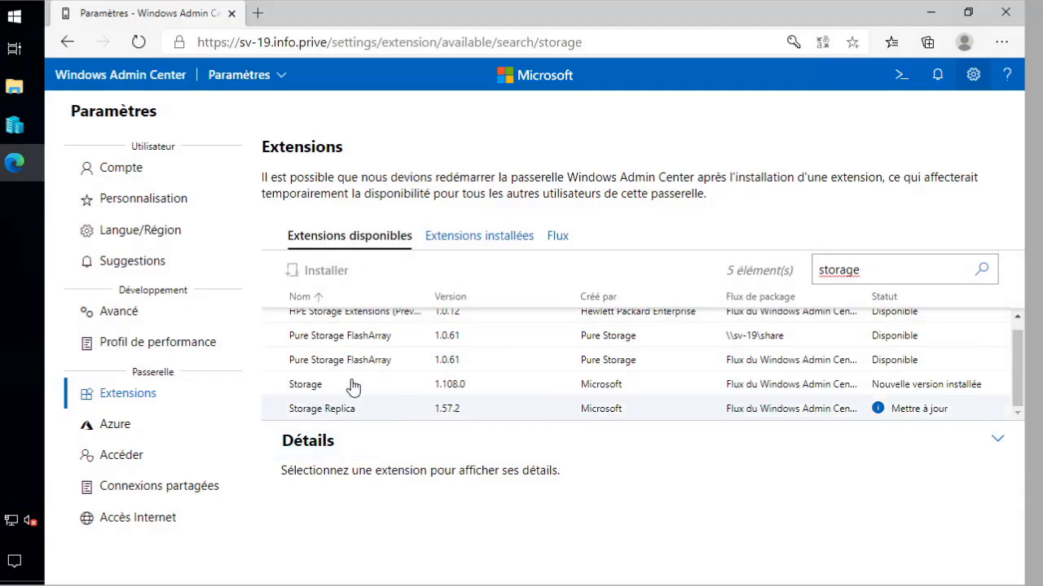
scroll(362, 378, "up", 1)
scroll(371, 385, "down", 1)
left_click(885, 408)
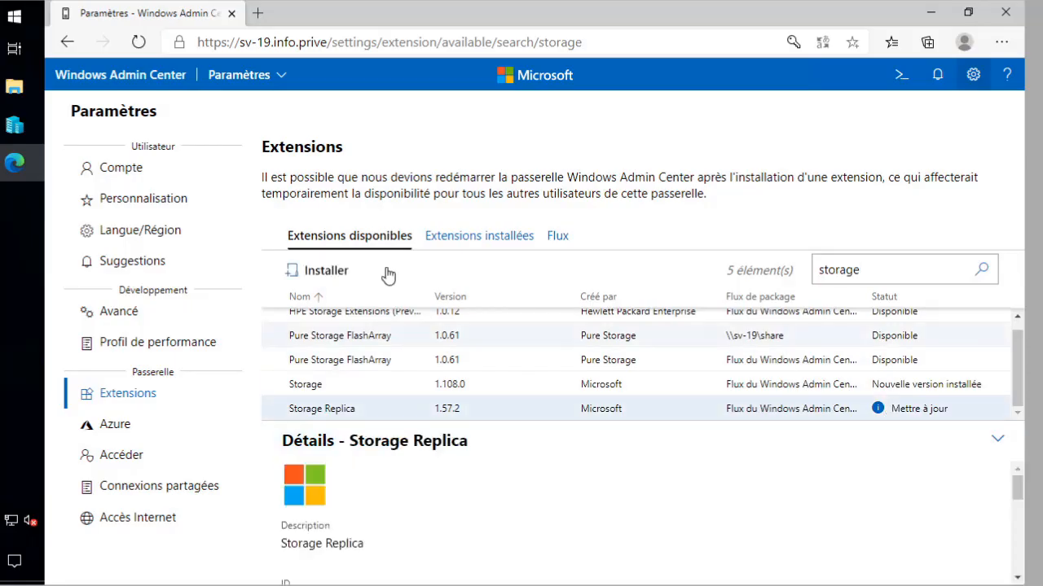
Step: Check the Windows Server Storage Migration Service entry among the installed extensions, and look through the tools of server sv-19.info.prive
left_click(462, 237)
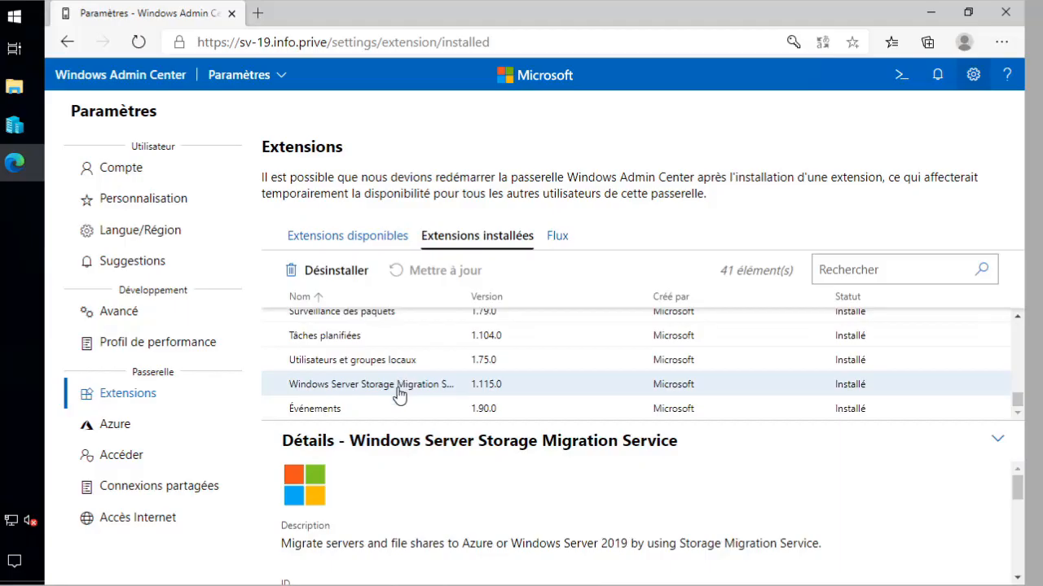
left_click(132, 81)
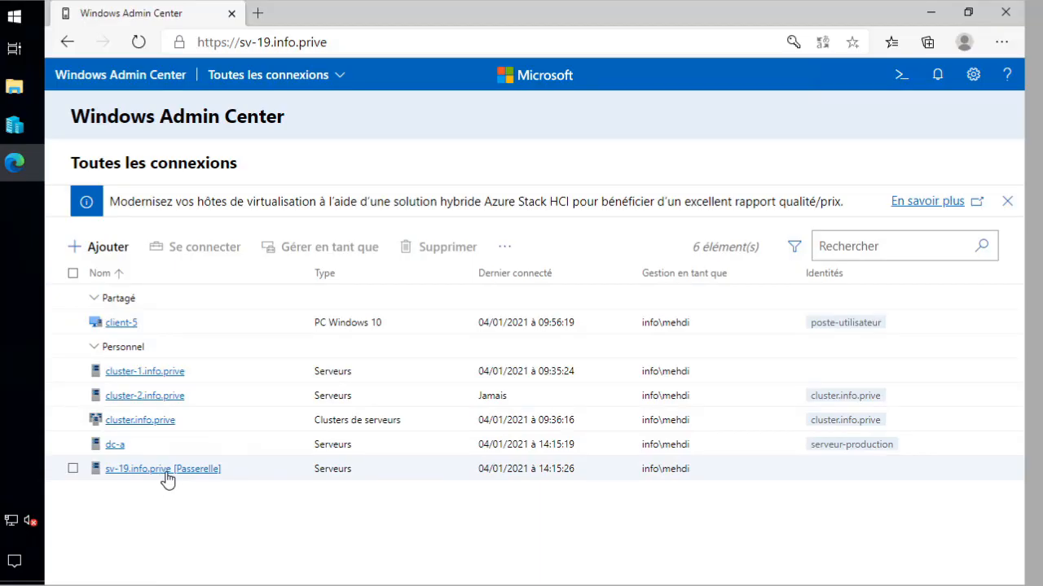
left_click(168, 479)
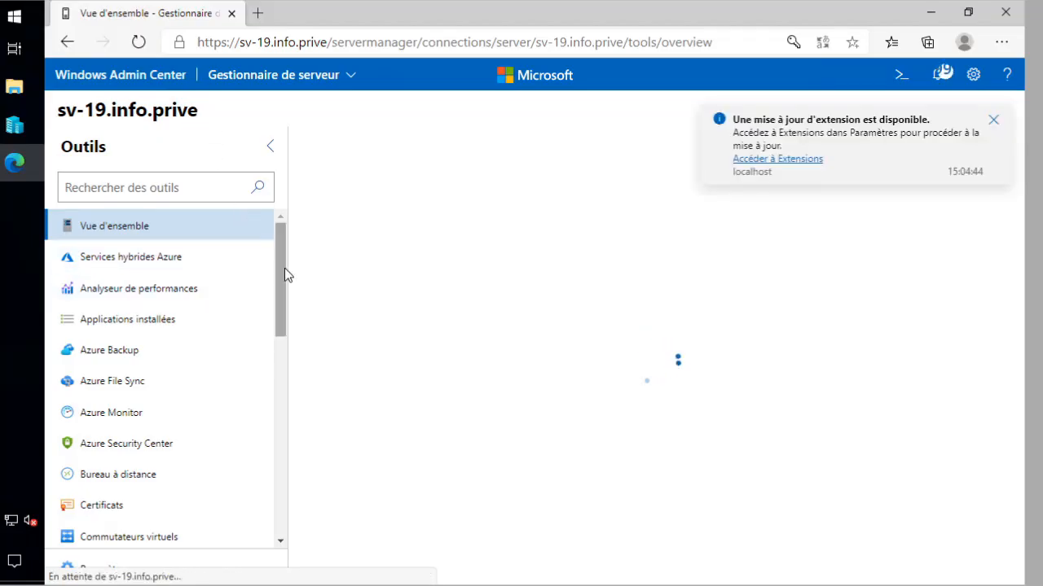
left_click_drag(281, 263, 272, 500)
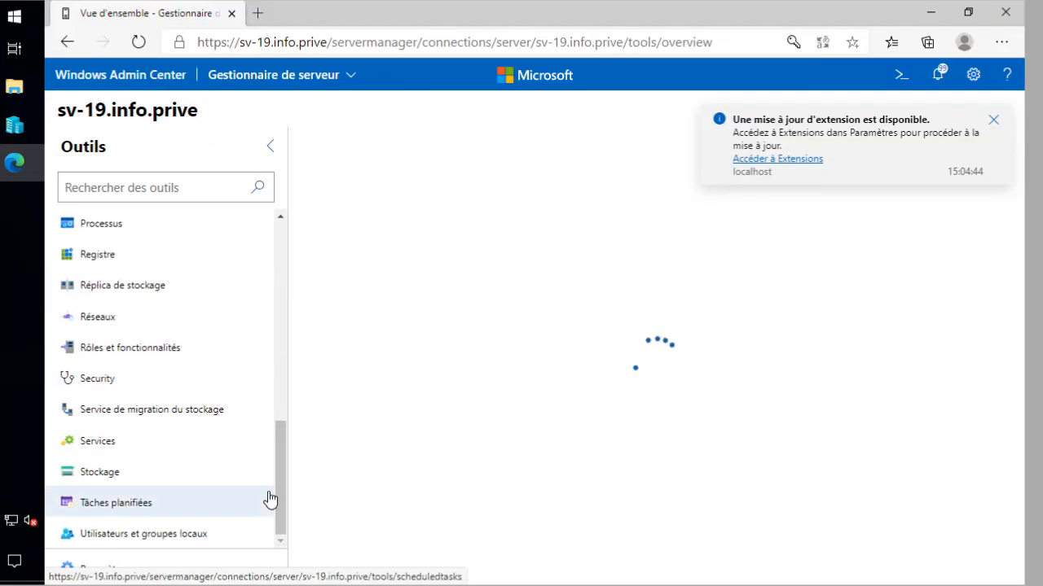
scroll(130, 480, "up", 7)
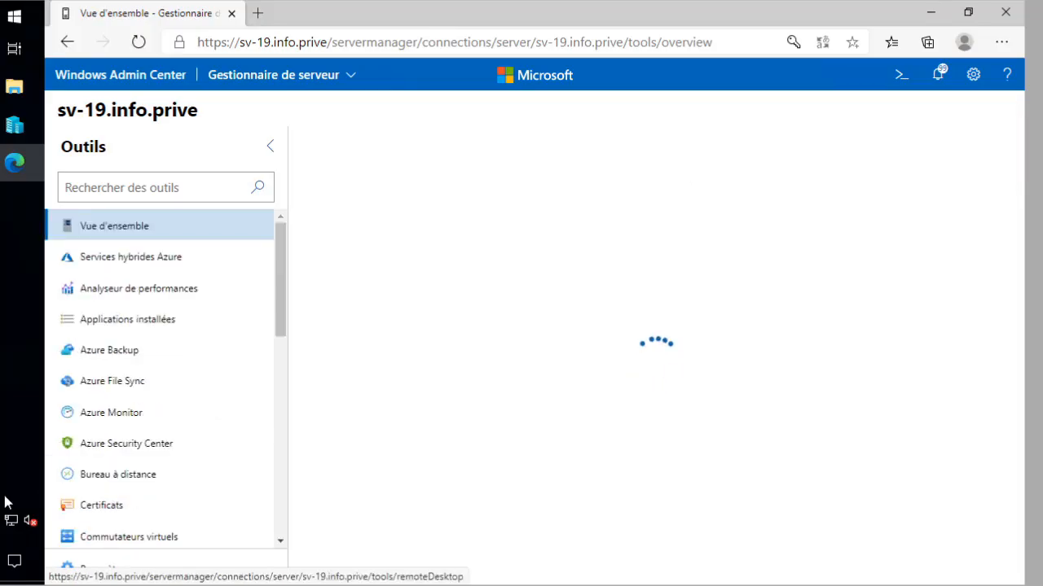
scroll(203, 439, "down", 7)
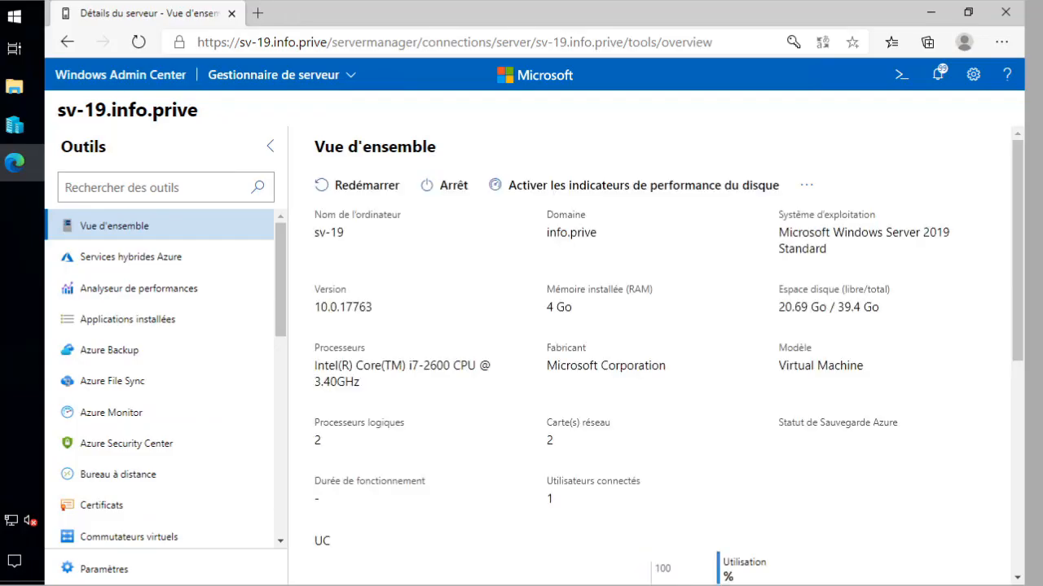
Step: Reconnect to sv-19.info.prive from the list of all connections and open its Service de migration du stockage tool, dismissing the introduction
left_click(170, 80)
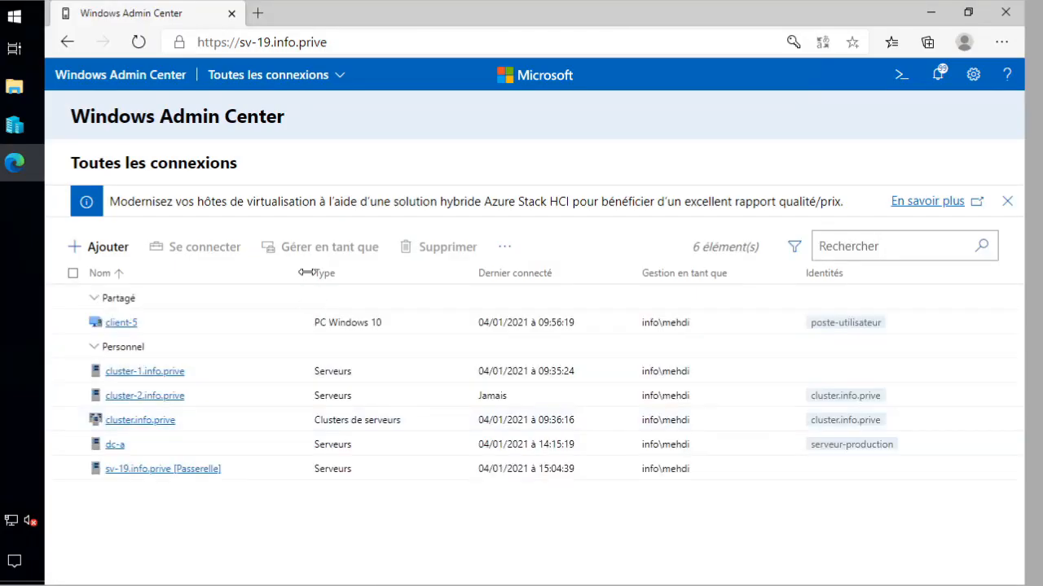
left_click(340, 467)
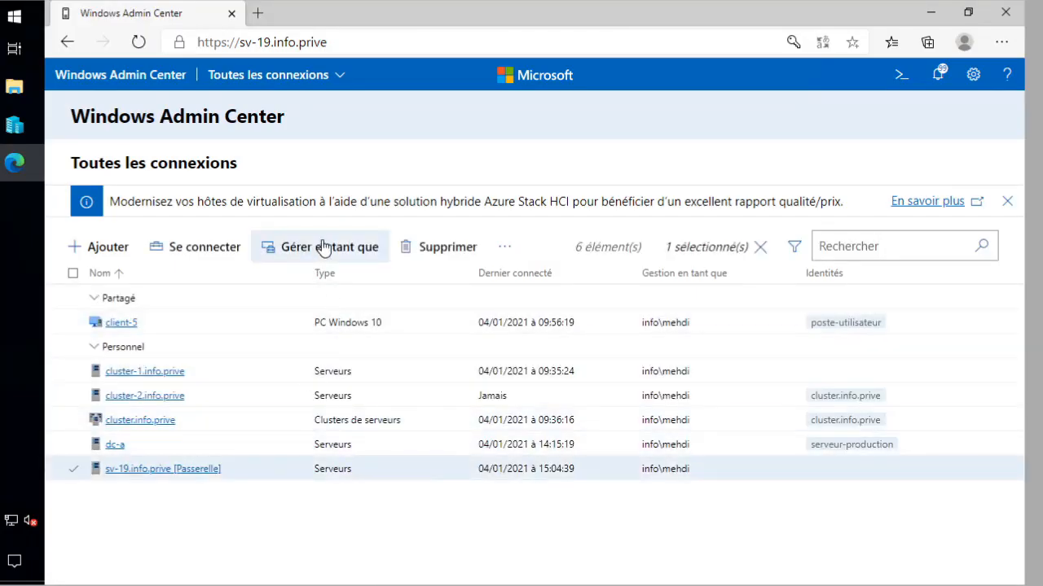
left_click(147, 470)
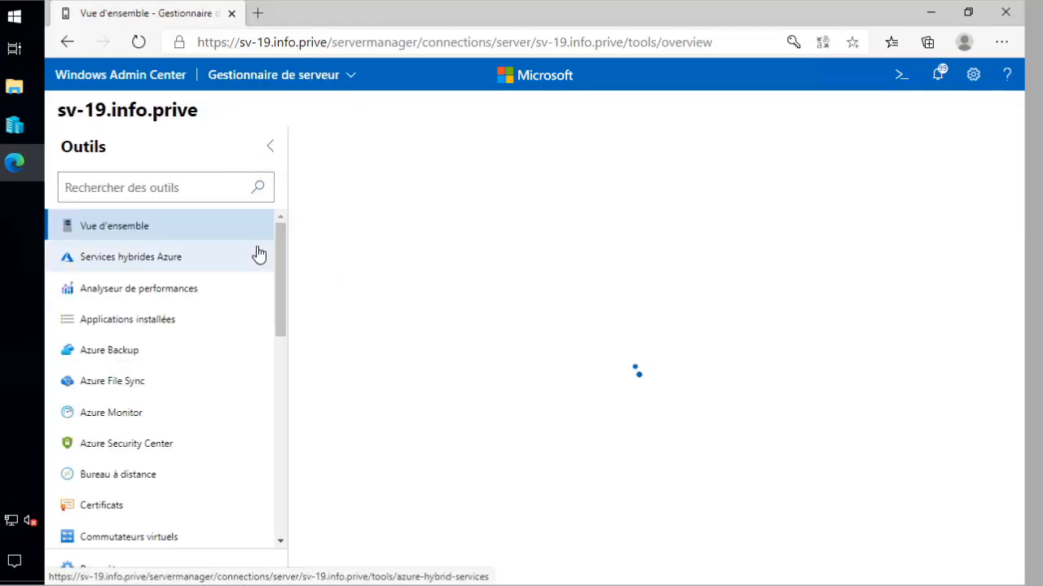
left_click(131, 257)
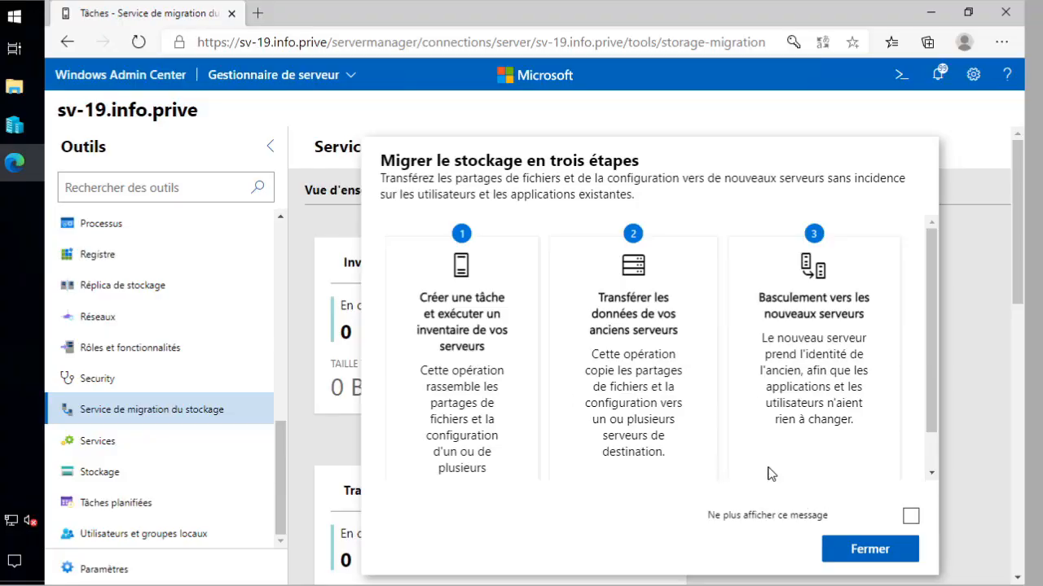
left_click(851, 549)
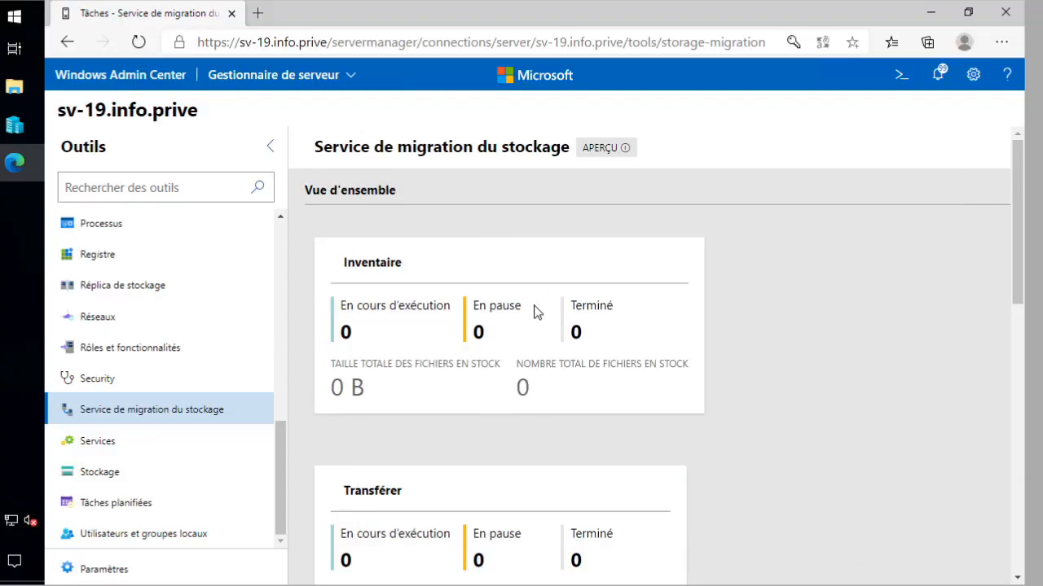
Step: Create a new storage migration task named Migrationdataalphorm with Clusters et serveurs Windows as the source devices
scroll(510, 334, "down", 6)
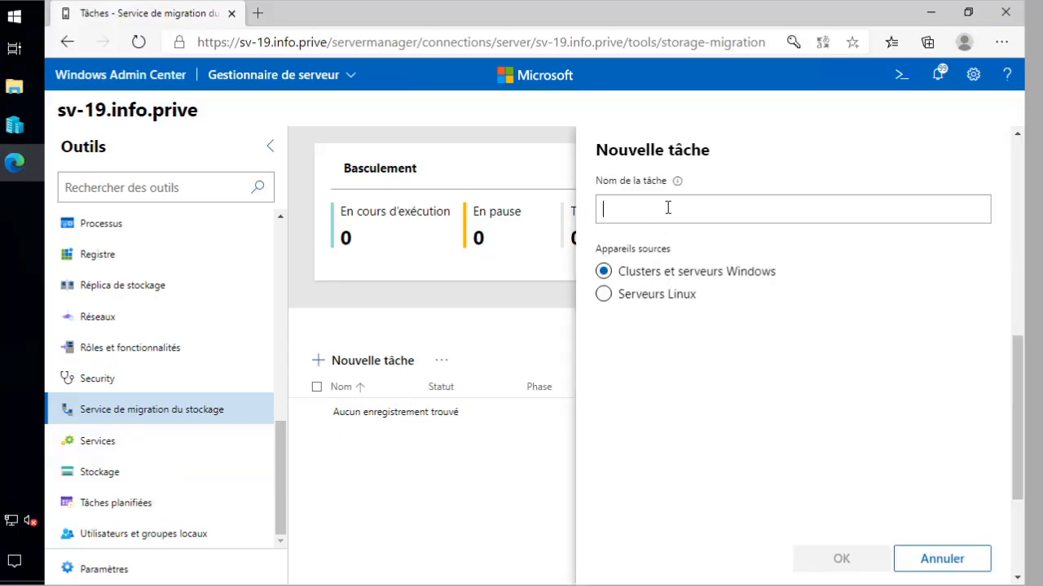
type("Migration")
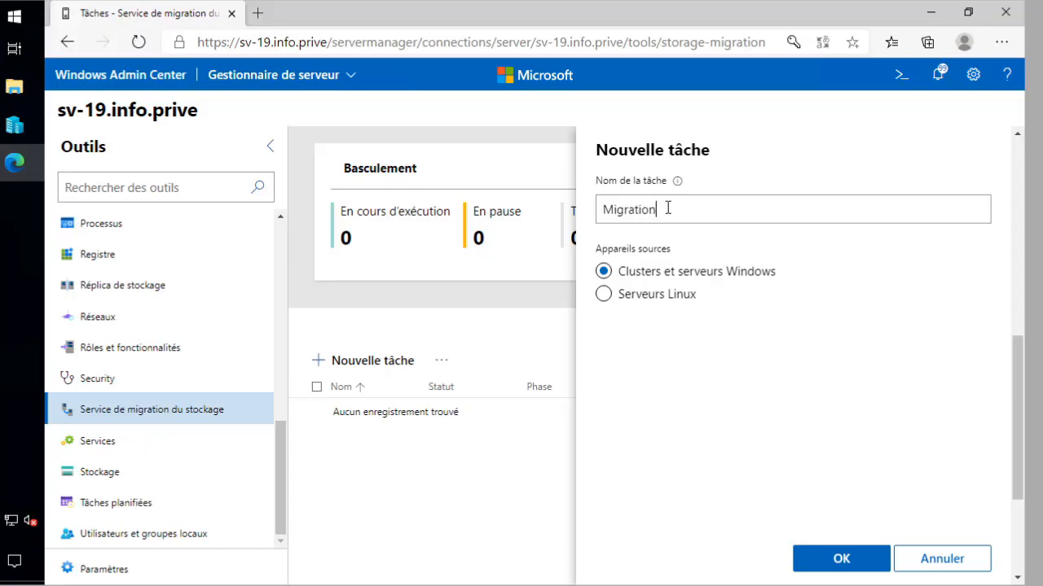
type("-data-alphorm")
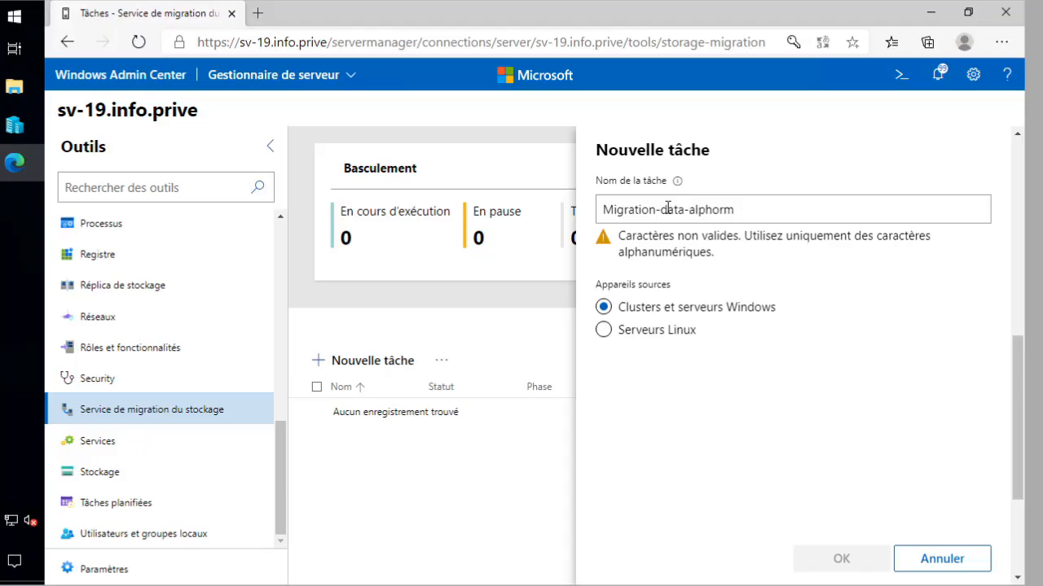
key("BackSpace")
key("BackSpace")
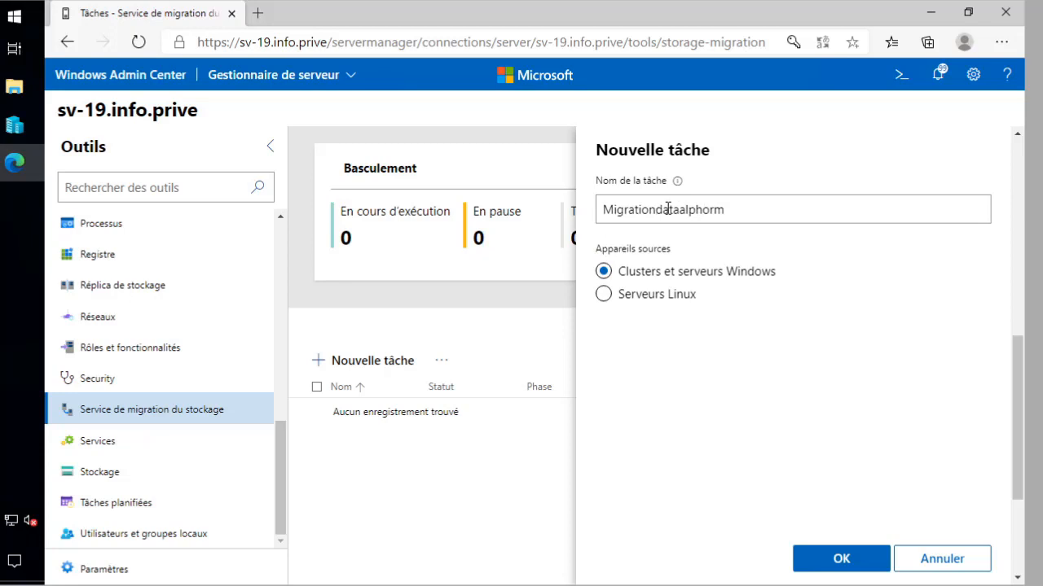
left_click(810, 562)
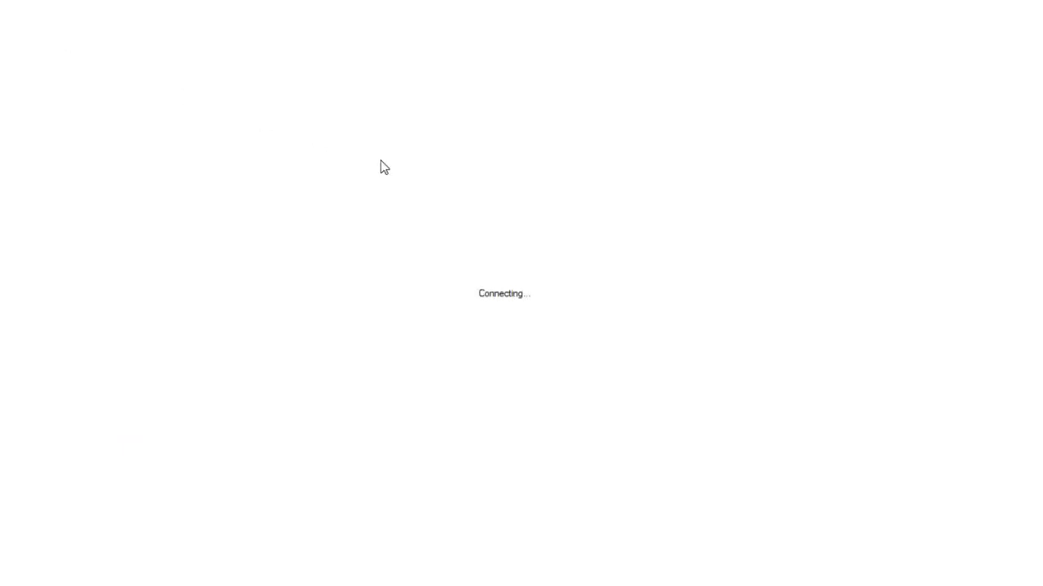
Step: Switch to the Windows Server 2012 R2 machine and unlock its session with the account password
key("ctrl+alt+Delete")
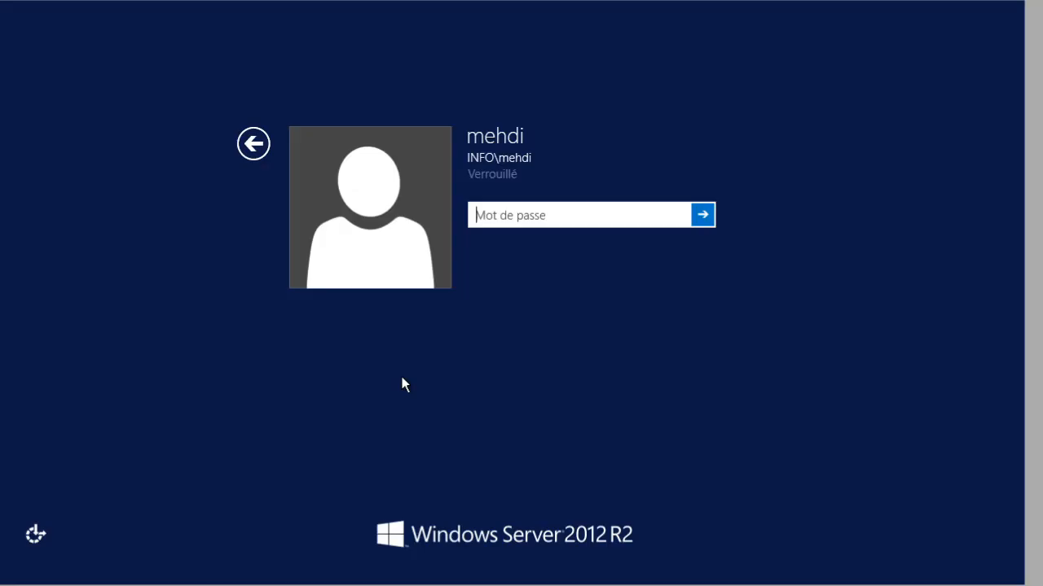
type("****")
key("Return")
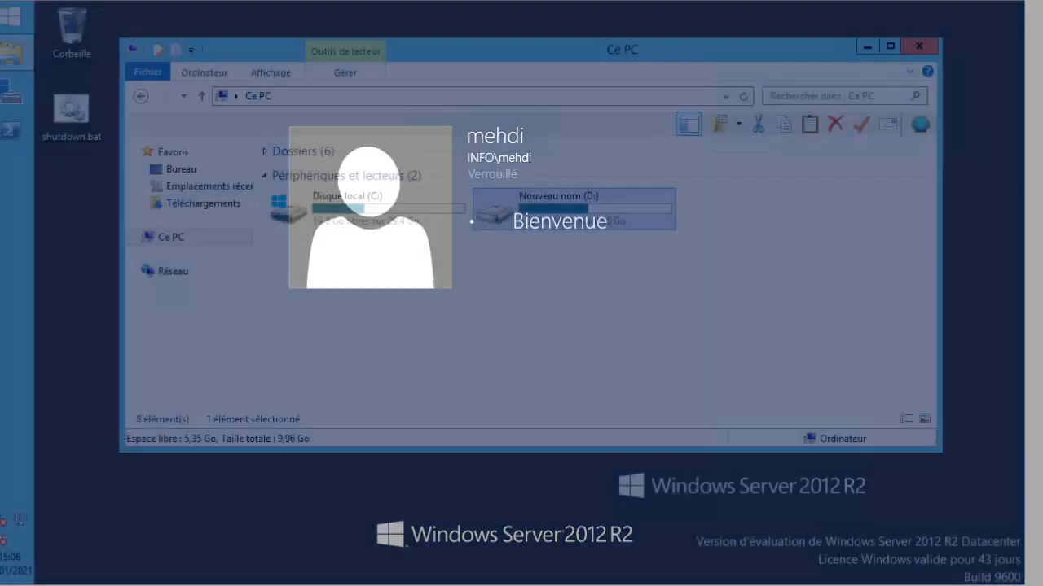
Step: Browse the contents of the Technicien\Office and RH folders inside D:\Commun
double_click(578, 228)
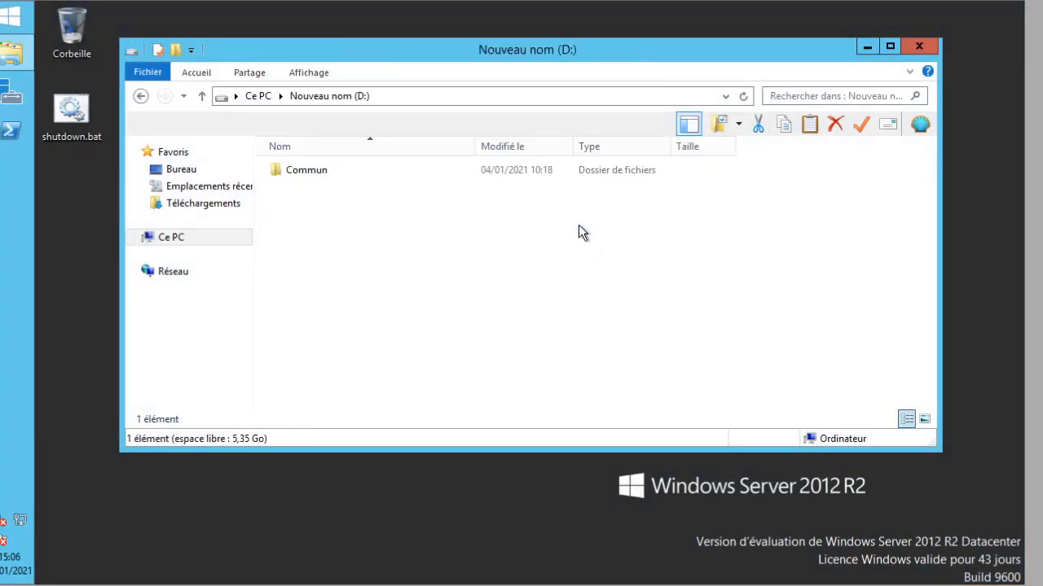
double_click(400, 173)
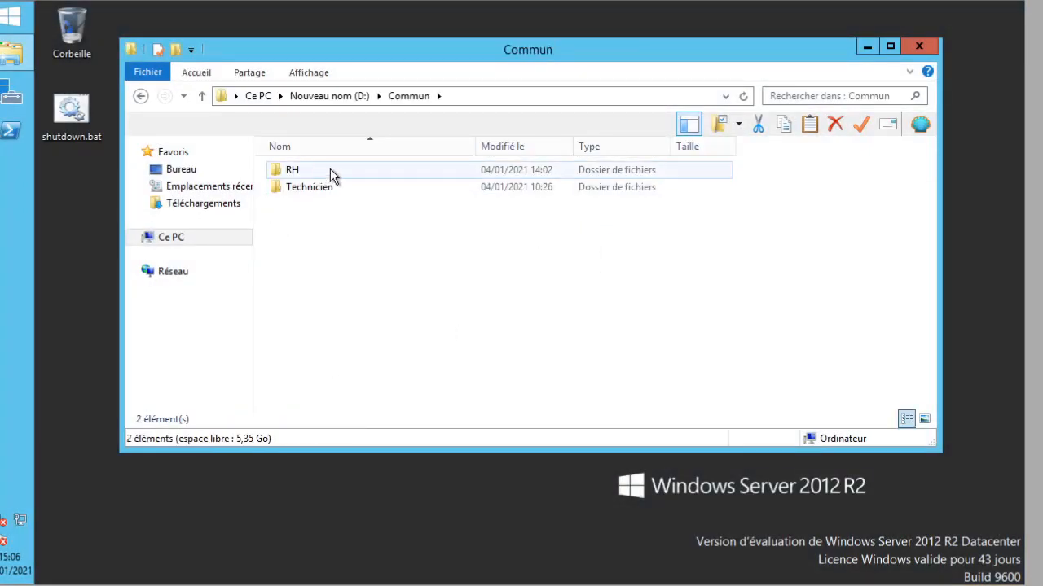
left_click(321, 188)
double_click(318, 189)
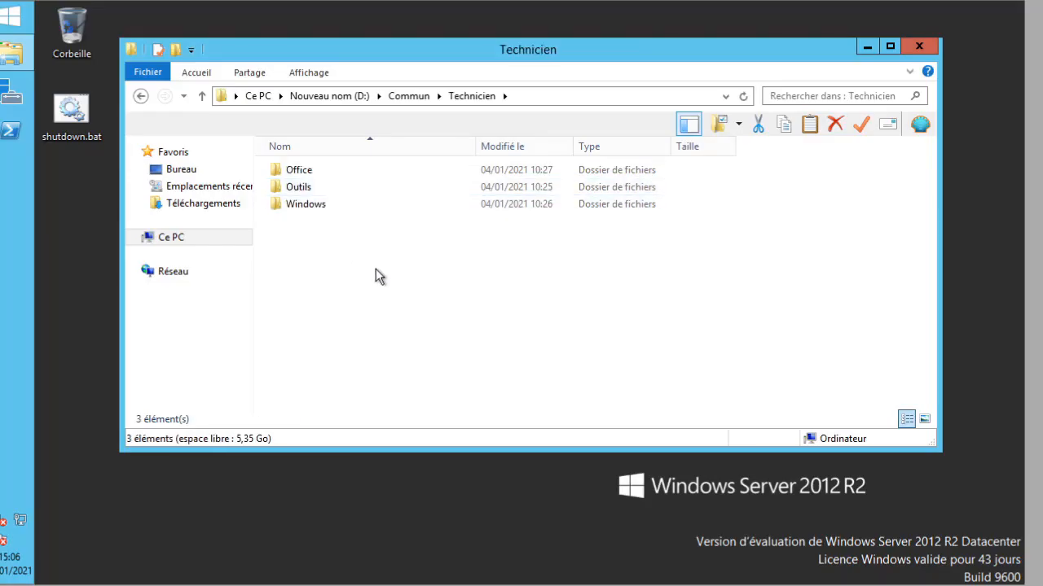
left_click_drag(375, 276, 319, 203)
double_click(321, 173)
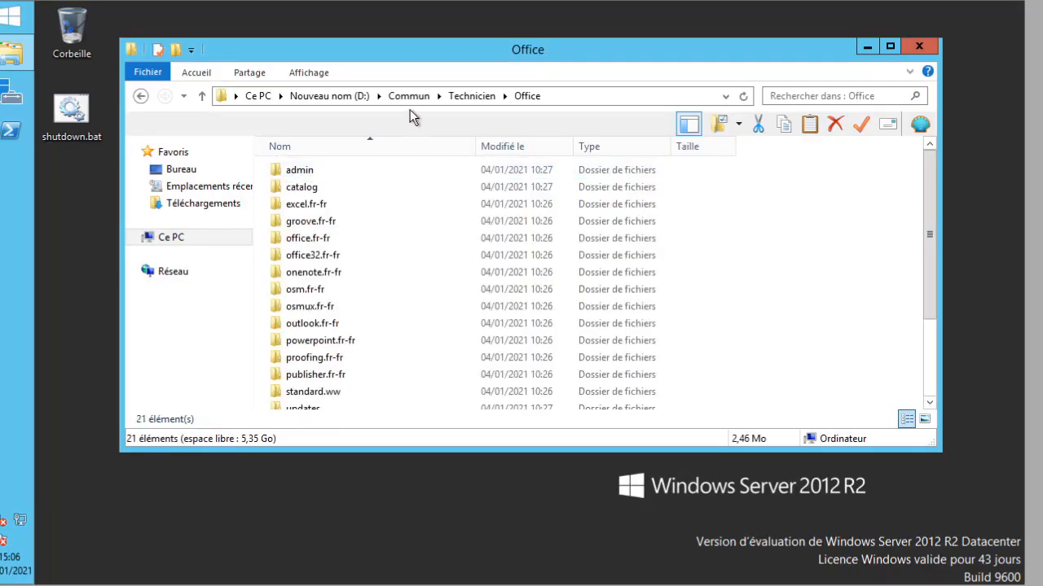
left_click(409, 96)
double_click(307, 170)
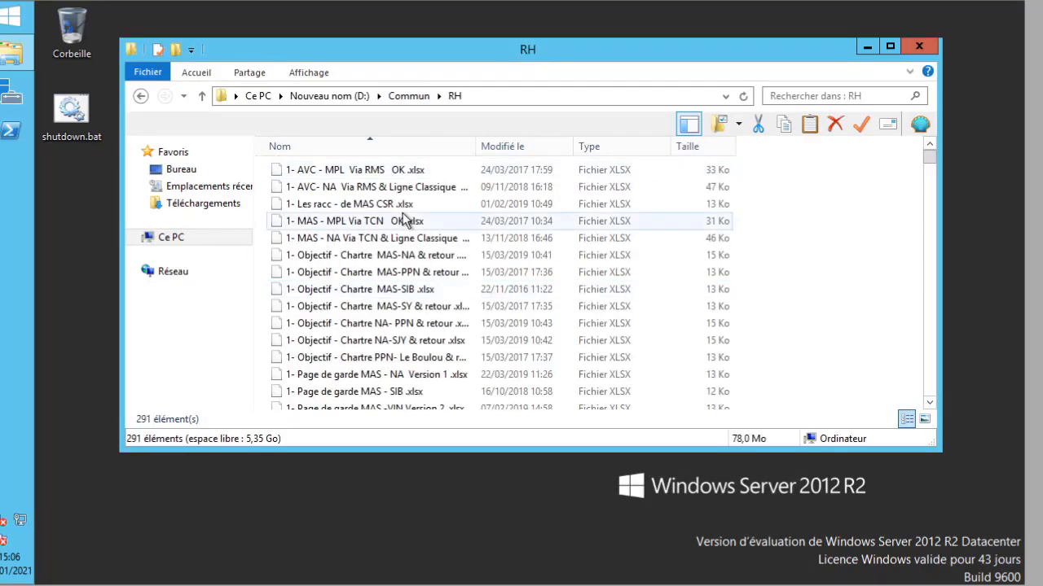
Step: Review the RH folder's advanced sharing permissions for the individual user and the grp_rh group
right_click(293, 170)
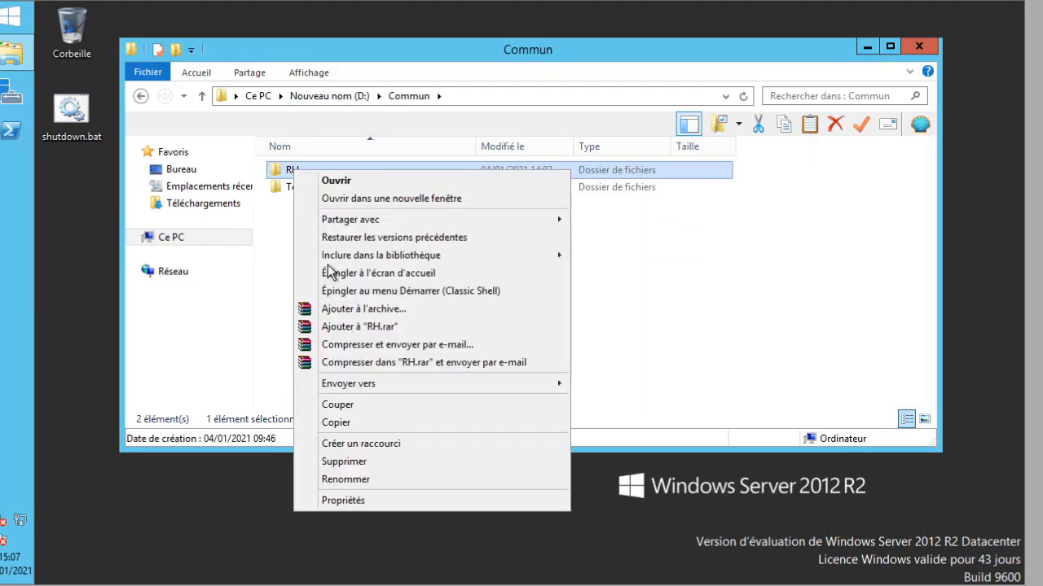
left_click(381, 499)
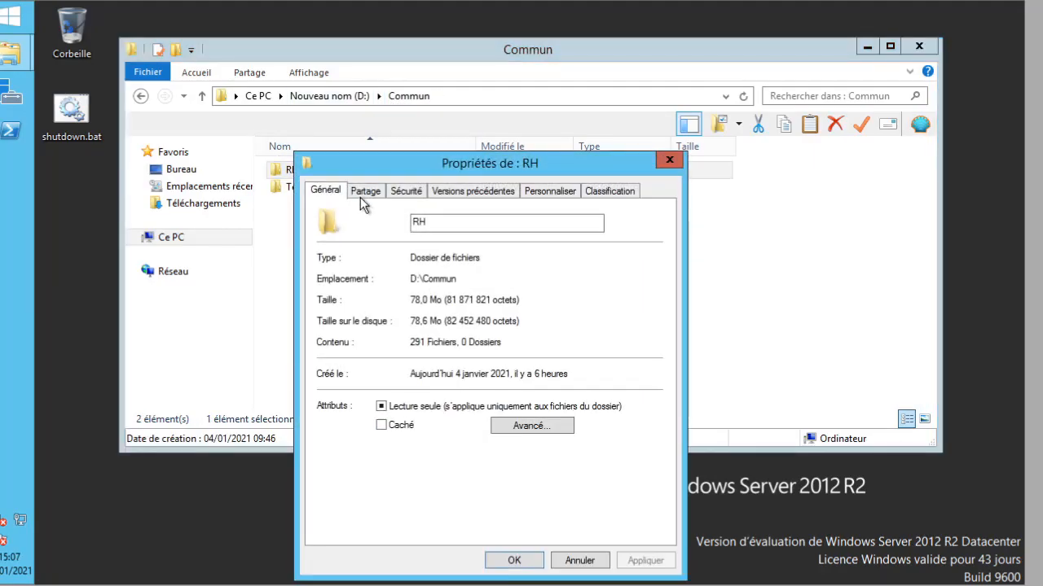
left_click(365, 192)
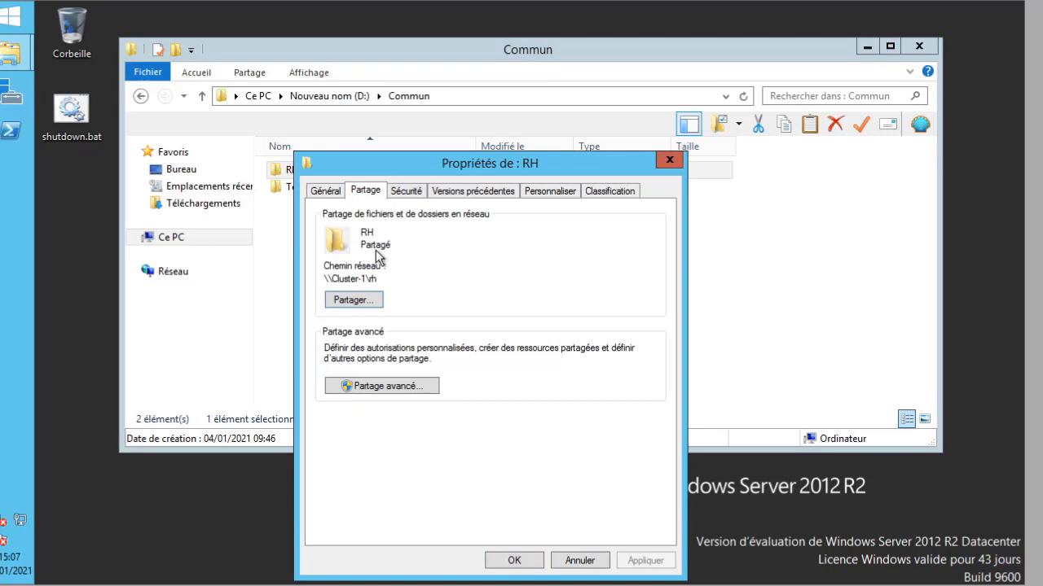
left_click(387, 389)
left_click(364, 413)
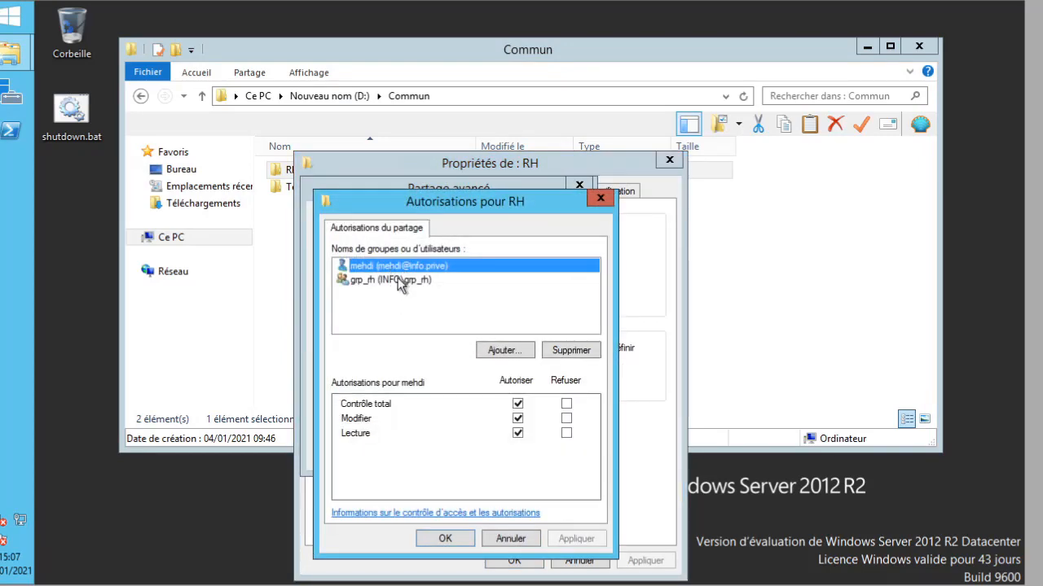
left_click(398, 280)
left_click(405, 267)
left_click(387, 279)
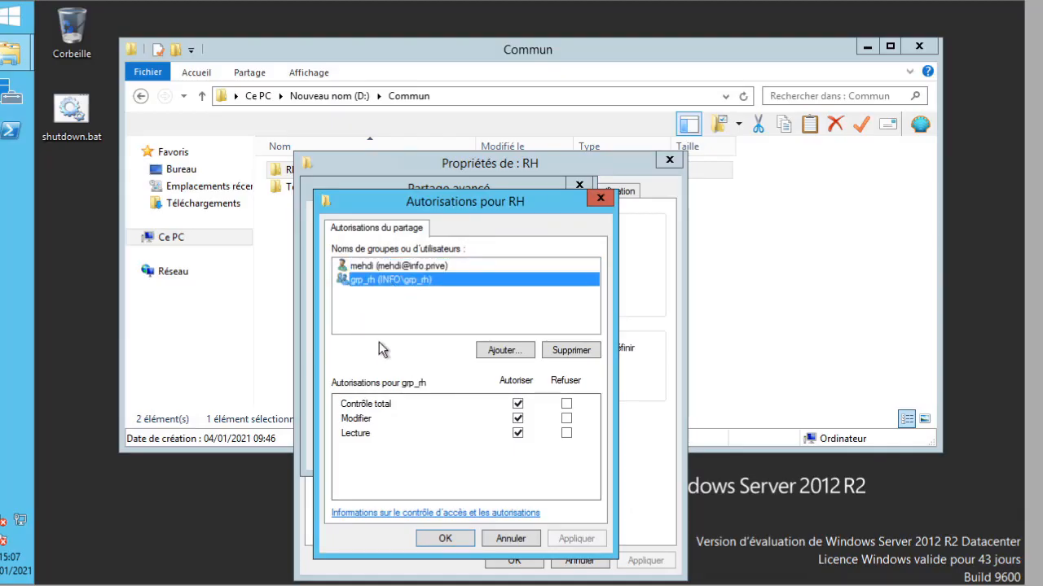
Step: Close the RH folder's permissions, advanced sharing and properties dialogs and switch back to the Windows Admin Center migration task
left_click(509, 538)
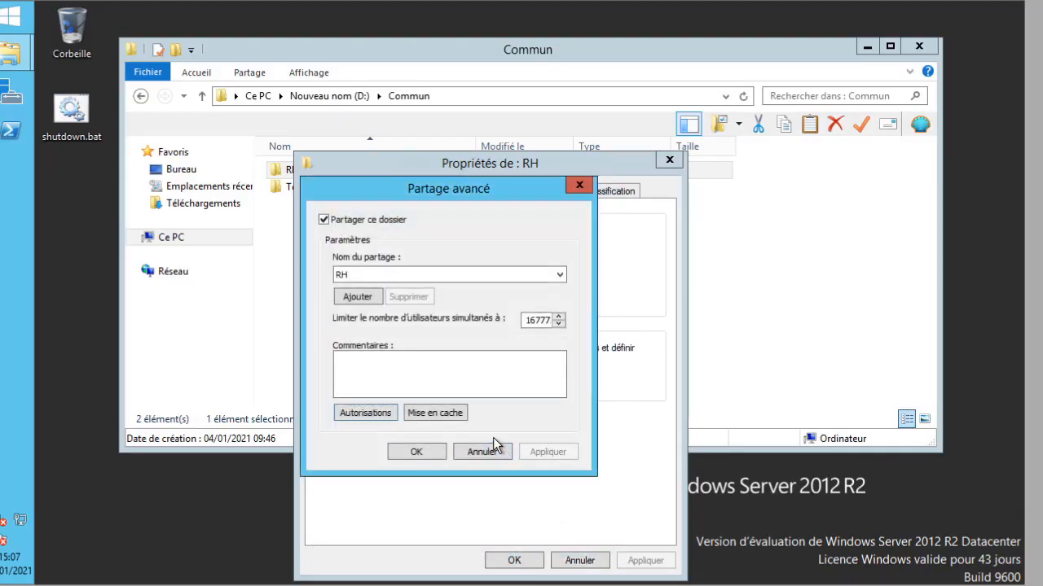
left_click(514, 561)
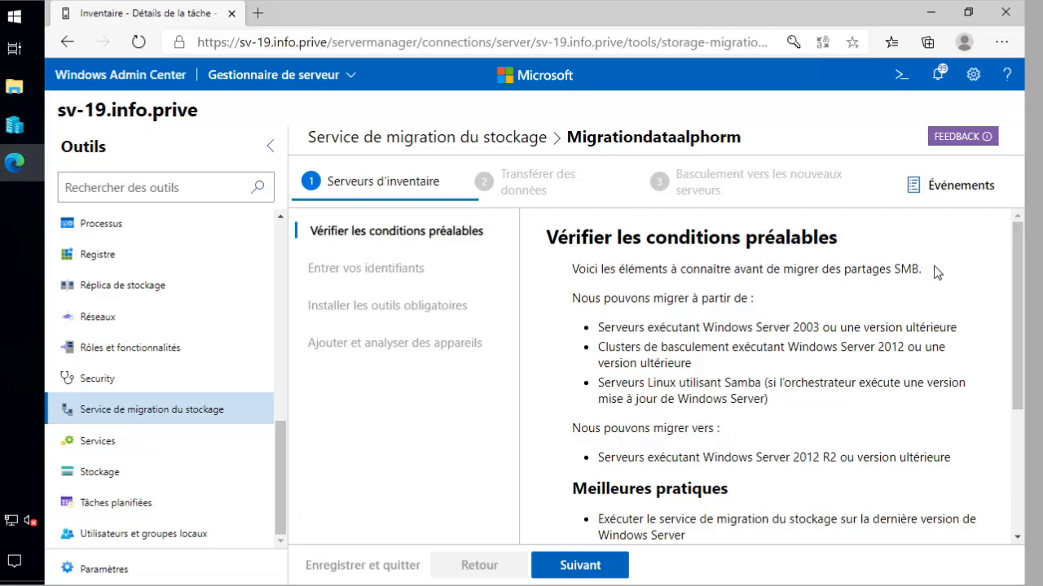
Step: Advance the inventory phase through the prerequisites, the prefilled source credentials and the required tools installation to device adding
left_click_drag(1022, 277, 996, 458)
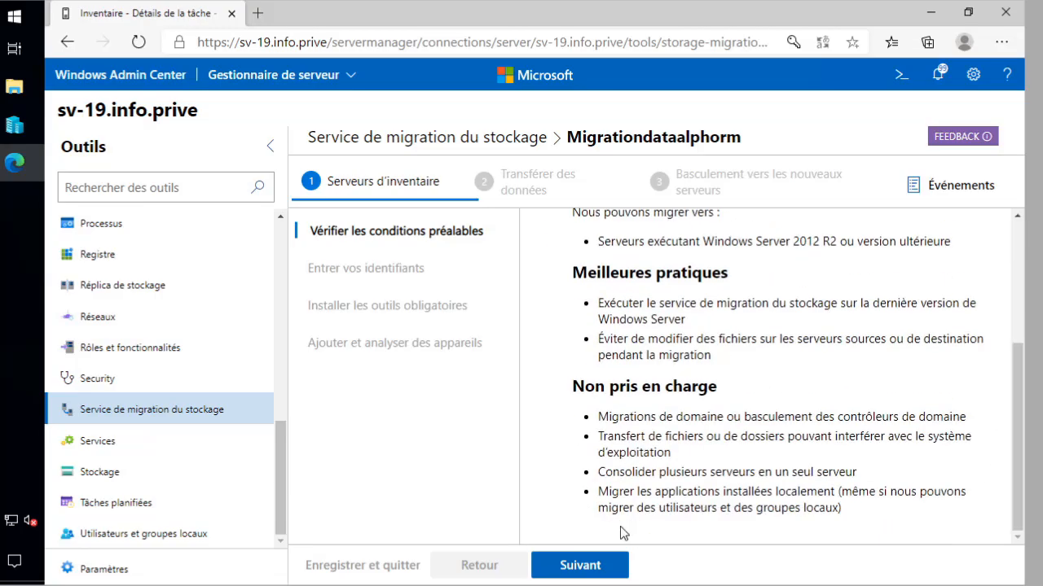
left_click(554, 562)
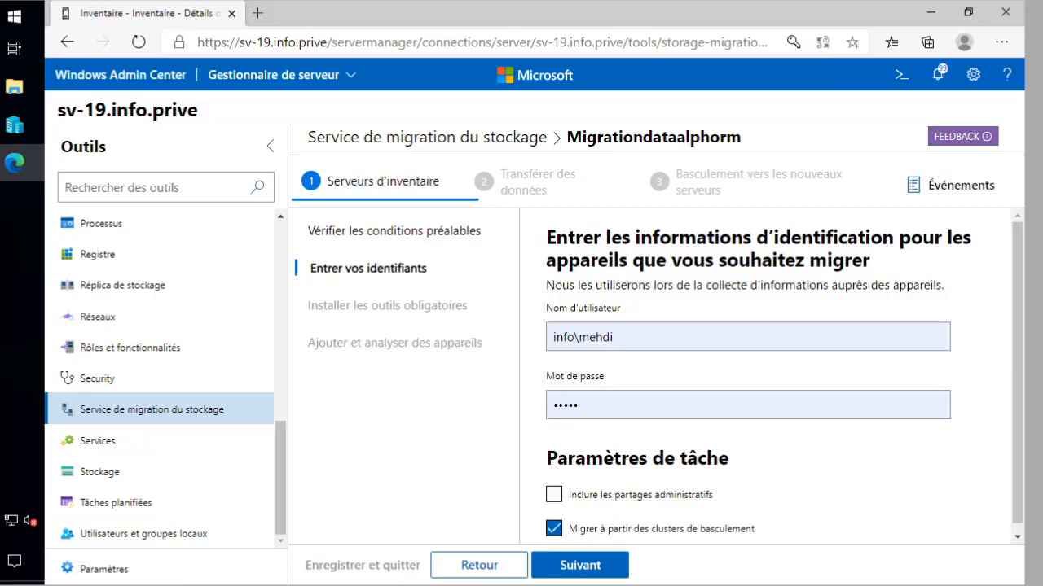
scroll(740, 446, "down", 1)
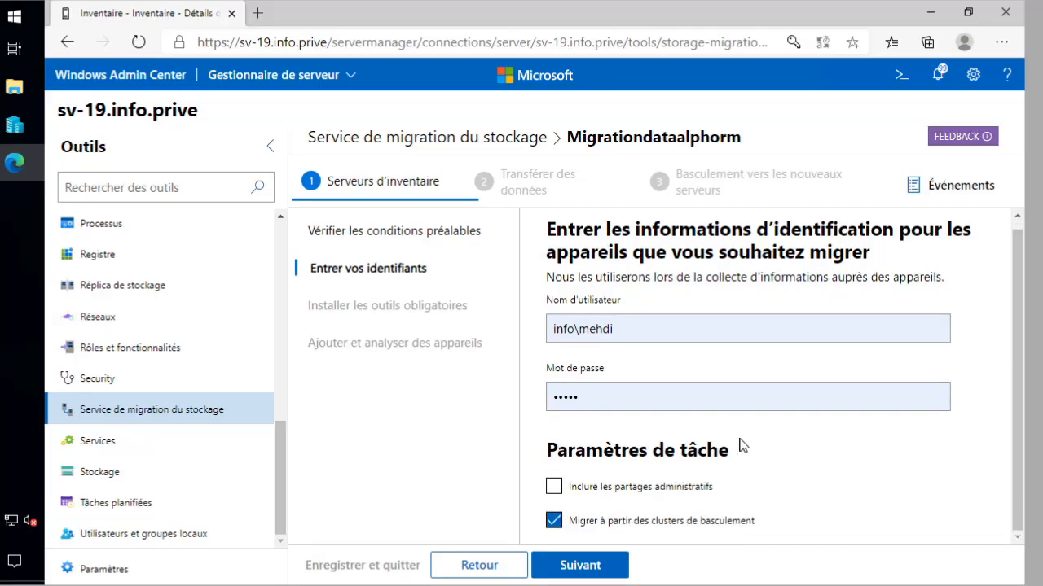
left_click(578, 570)
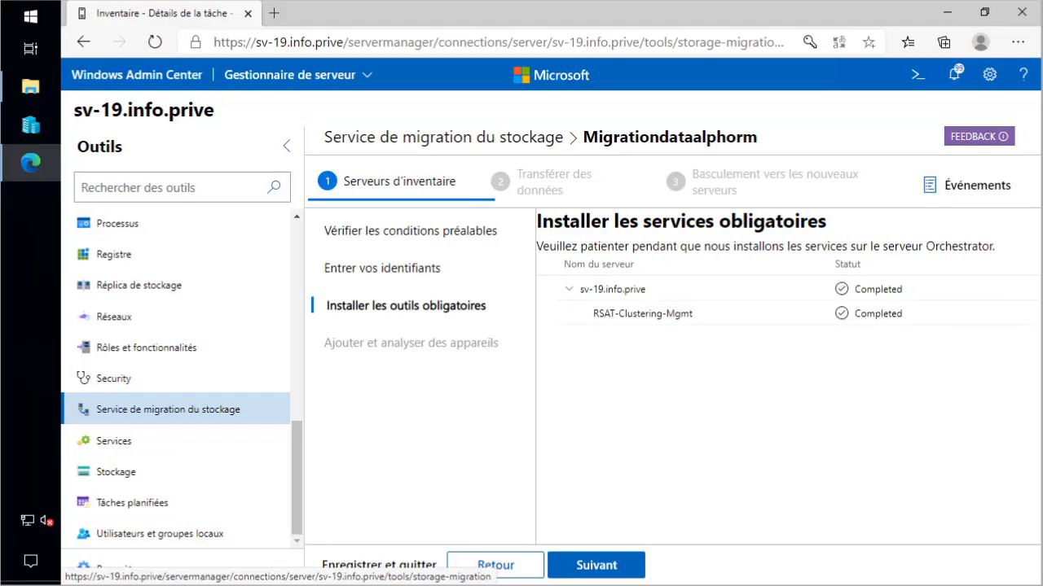
left_click(586, 568)
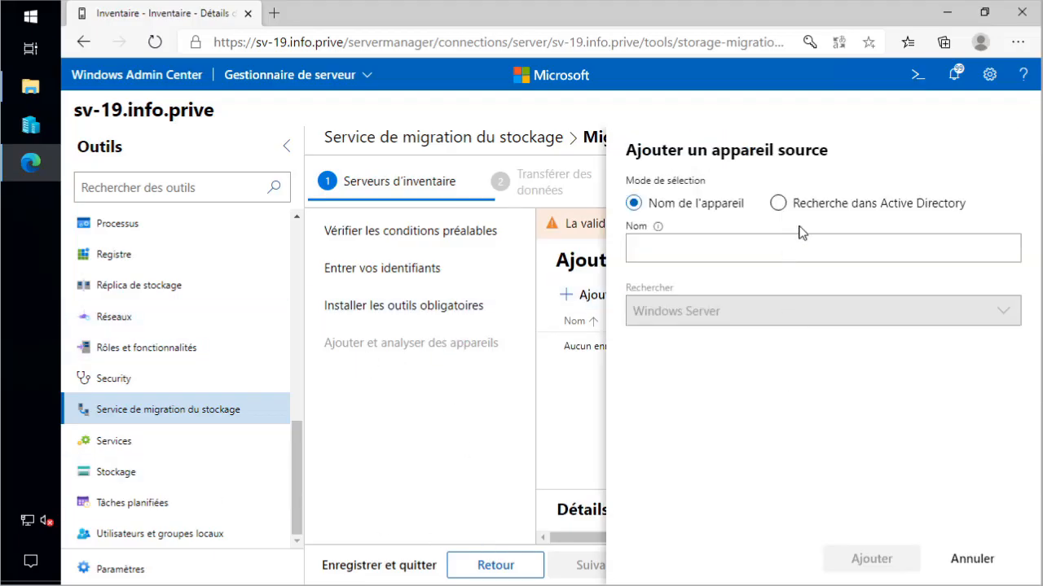
Step: Add cluster-1.info.prive as the source device through an Active Directory search of Windows Server machines for cluster-1
left_click(780, 204)
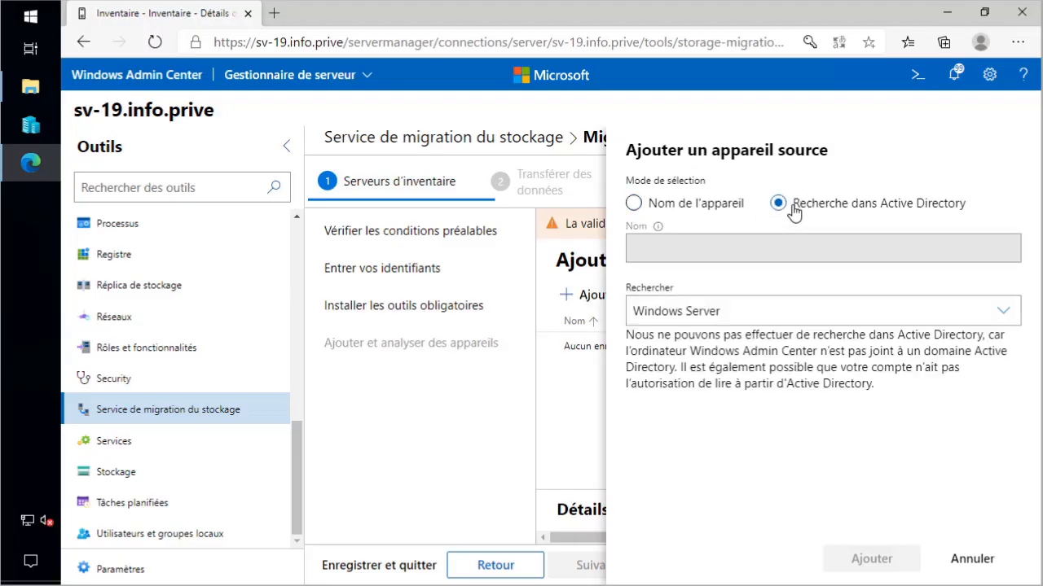
left_click(678, 313)
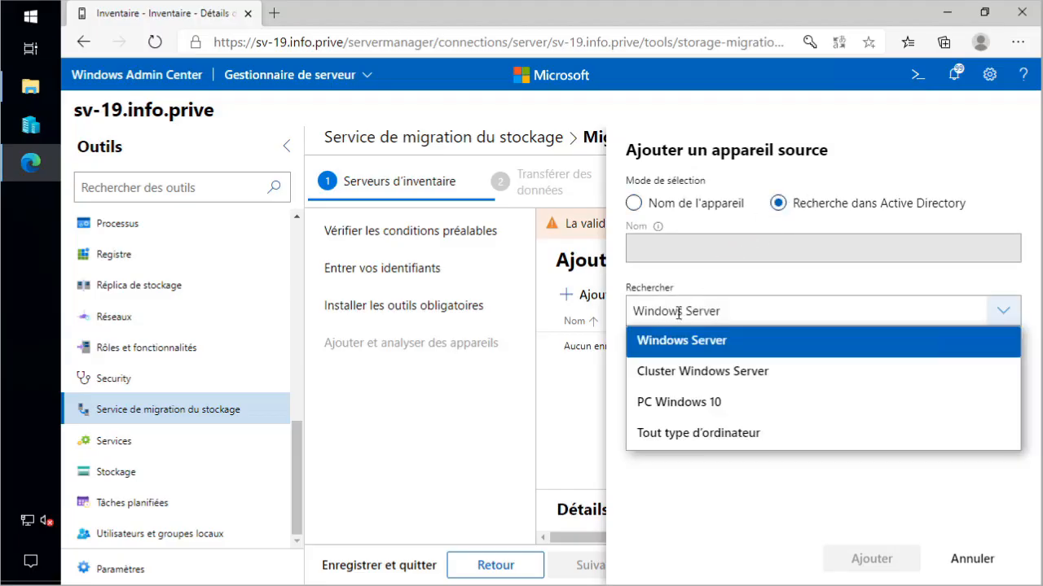
left_click(677, 313)
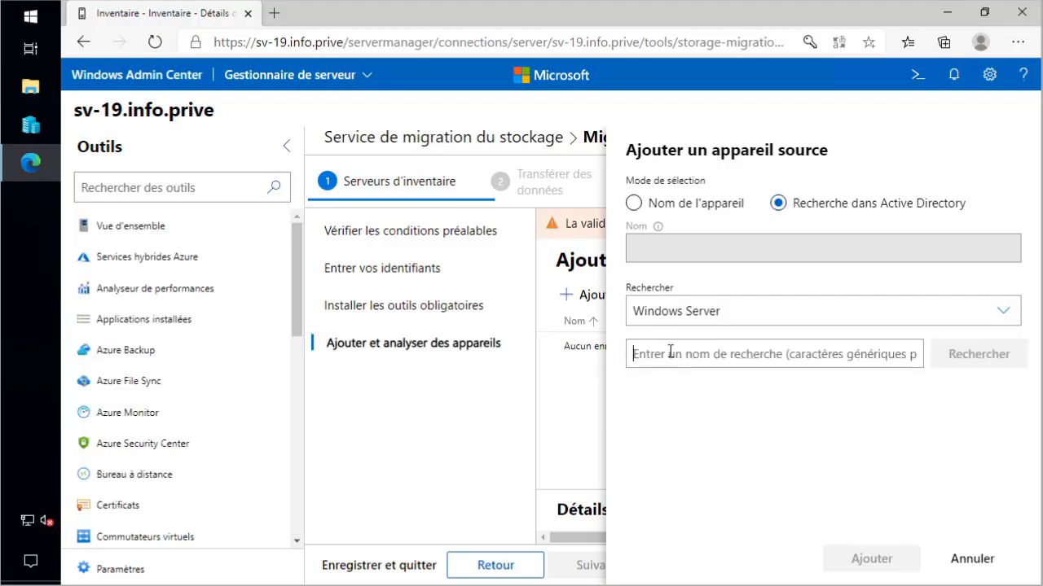
type("cluster")
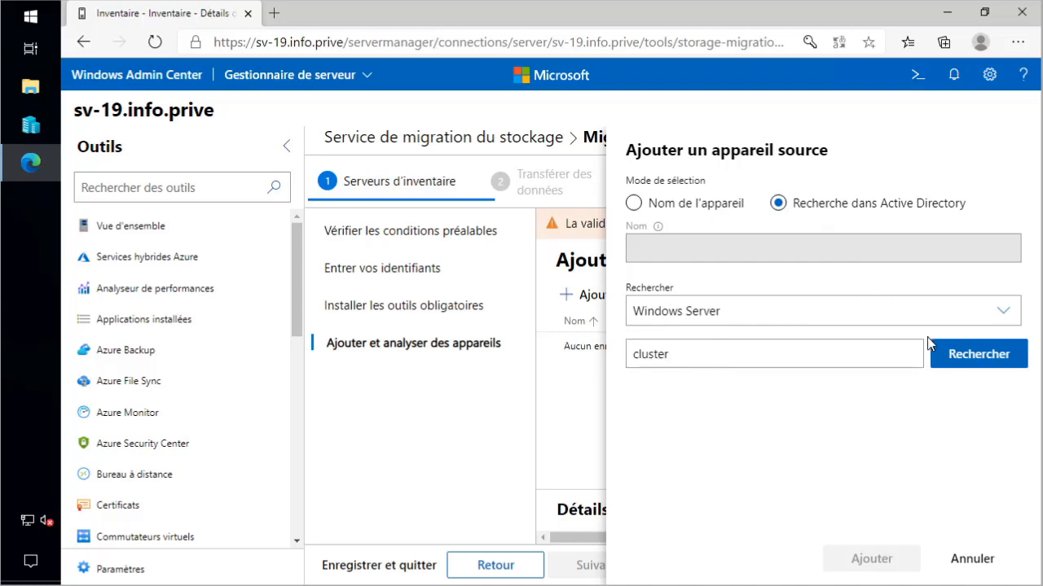
left_click(945, 355)
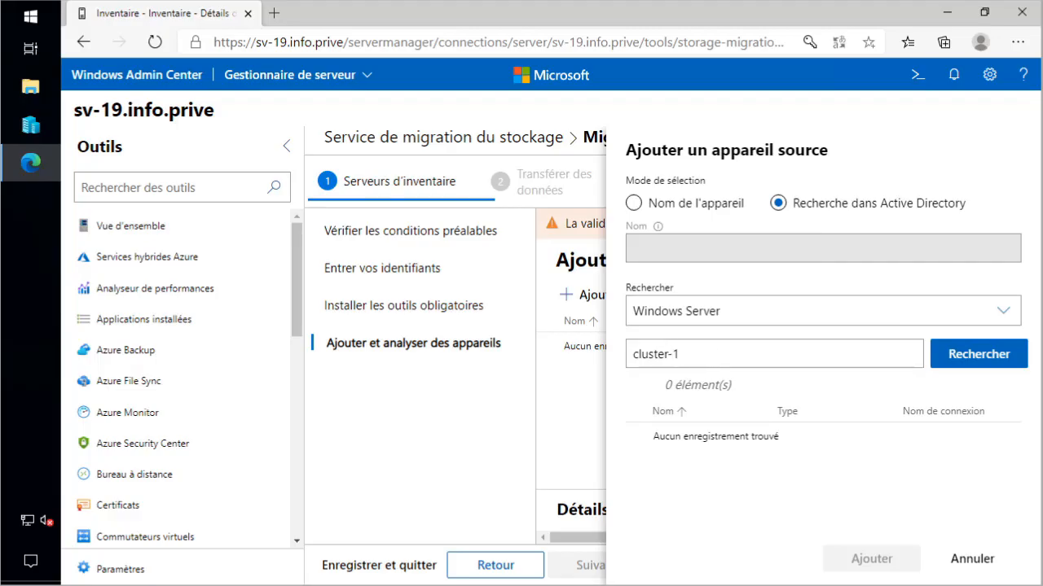
key("Return")
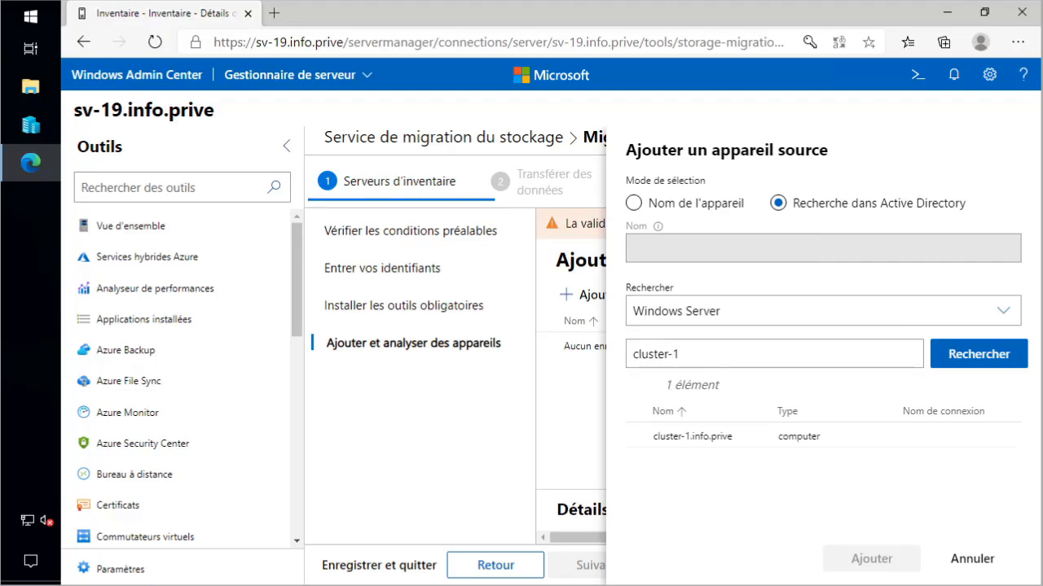
left_click(779, 448)
left_click(849, 560)
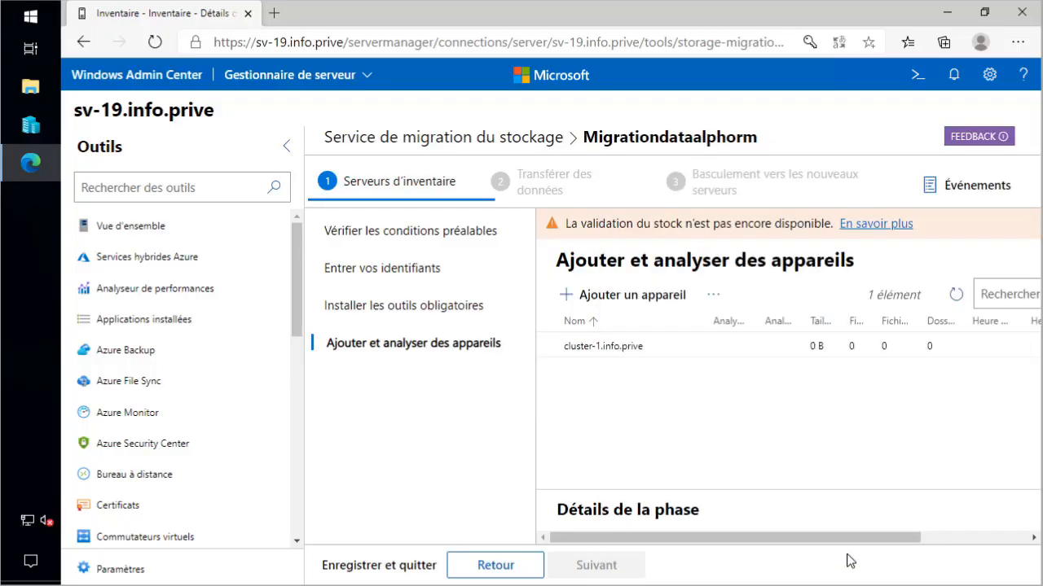
Step: Start the scan of cluster-1.info.prive and check the inventoried shares in its details
left_click(661, 349)
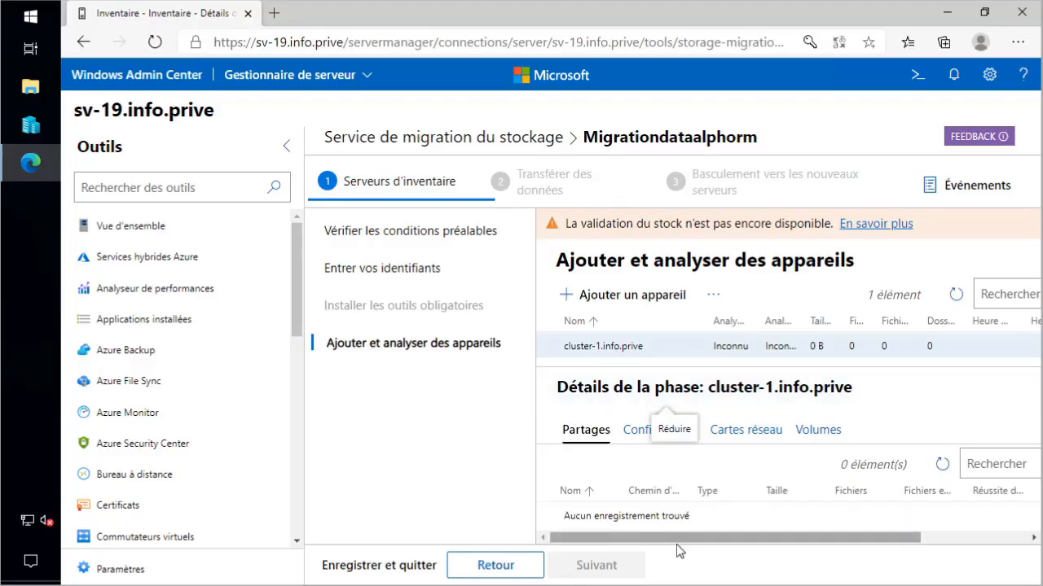
left_click_drag(705, 537, 645, 535)
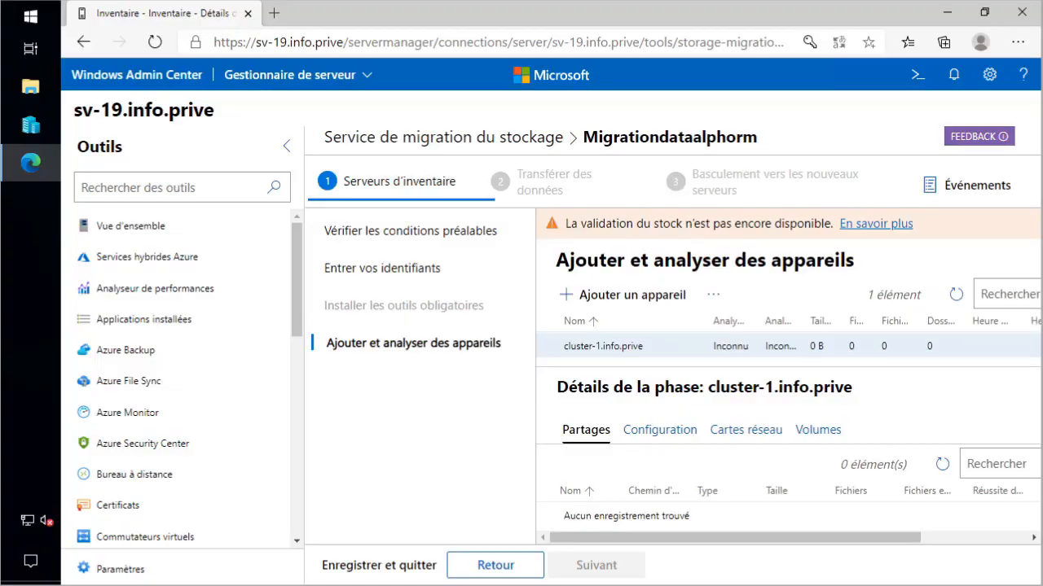
left_click(712, 295)
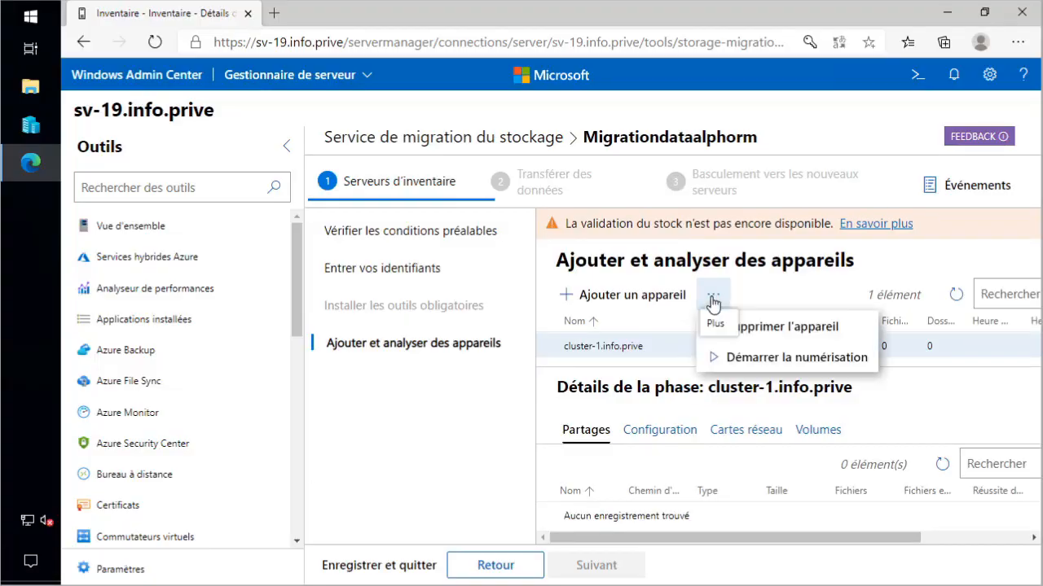
left_click(782, 358)
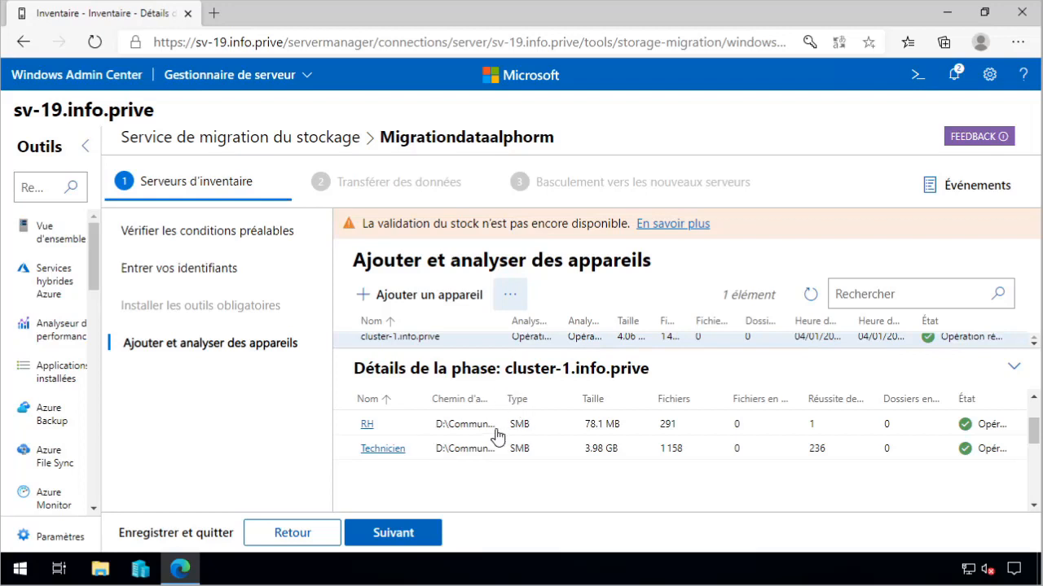
left_click(632, 340)
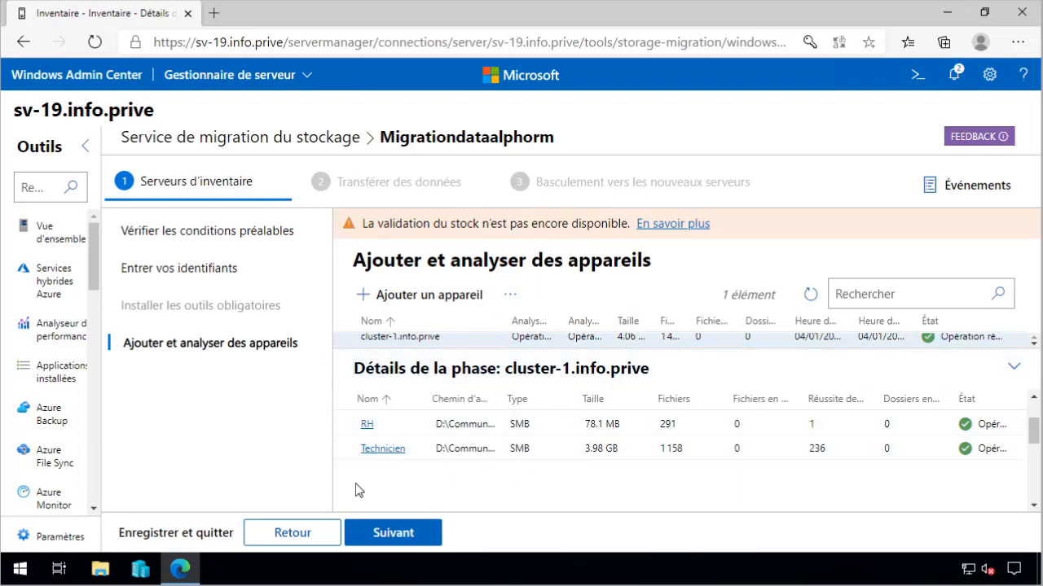
Step: Accept the prefilled destination credentials, then choose cluster-2.info.prive from a cluster* search as the existing destination server and scan it
left_click(415, 537)
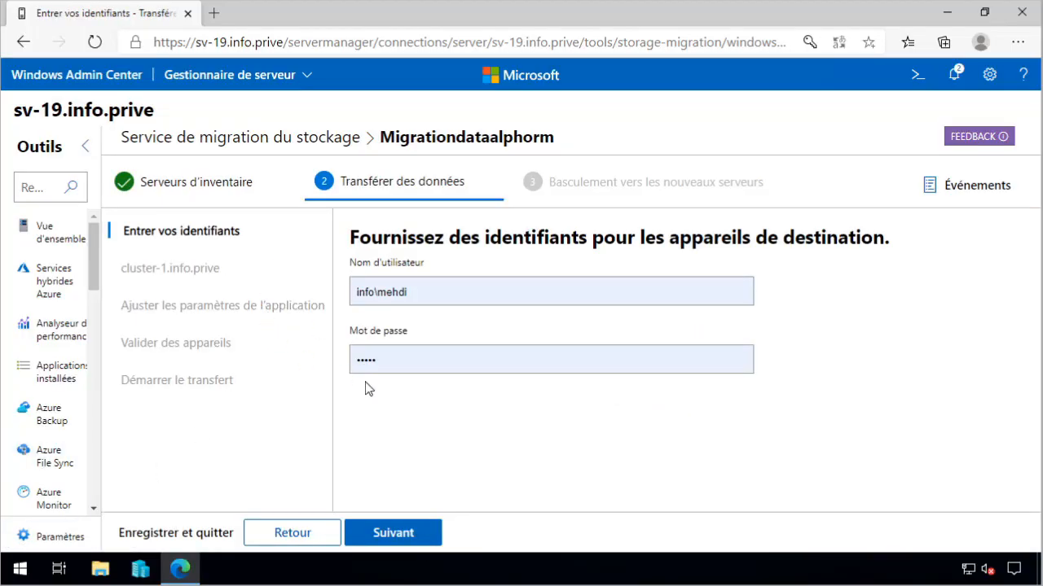
left_click(384, 541)
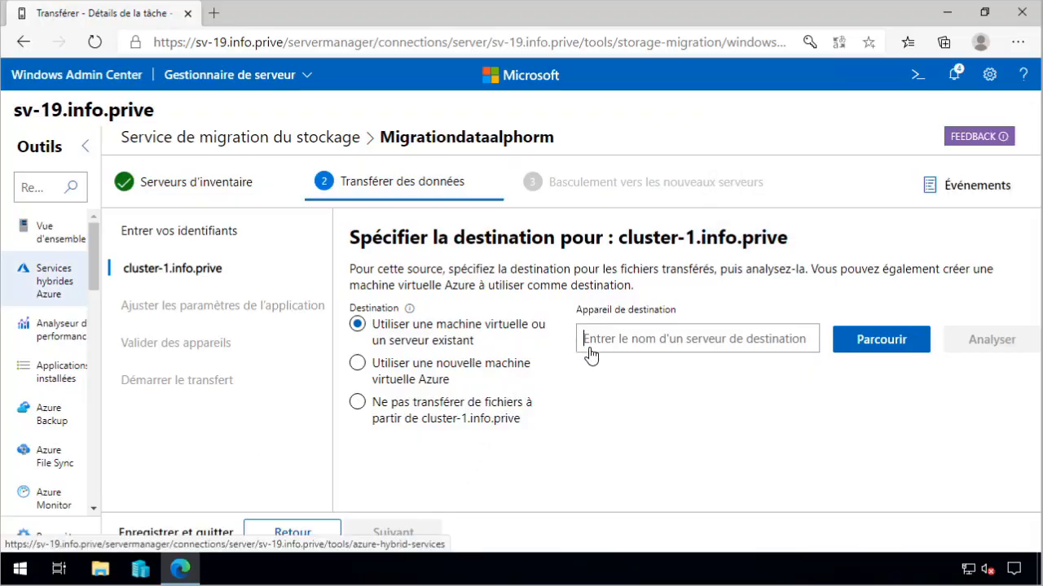
left_click(881, 342)
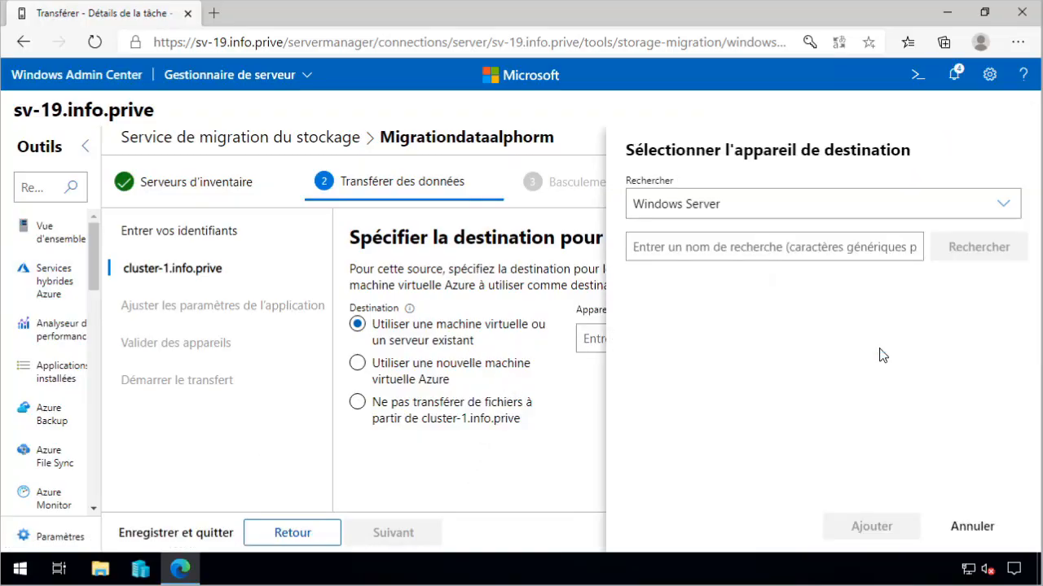
left_click(700, 251)
type("cluster*")
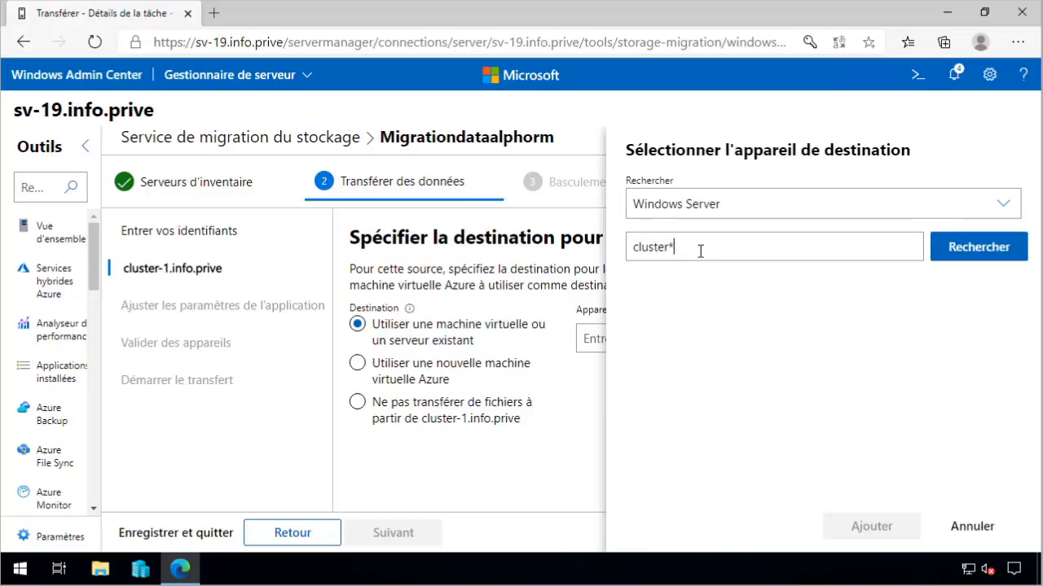
key("Return")
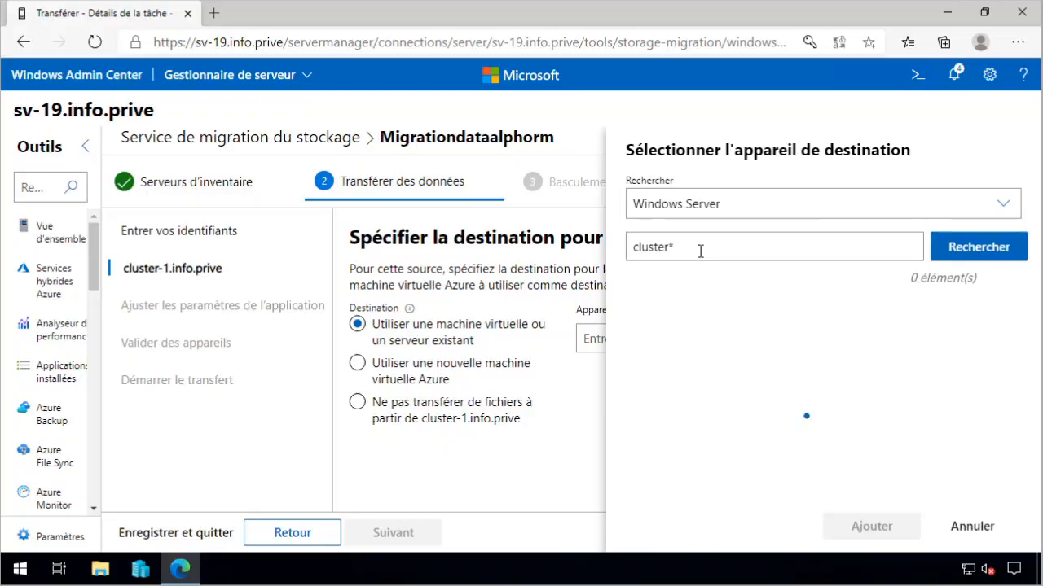
left_click(672, 353)
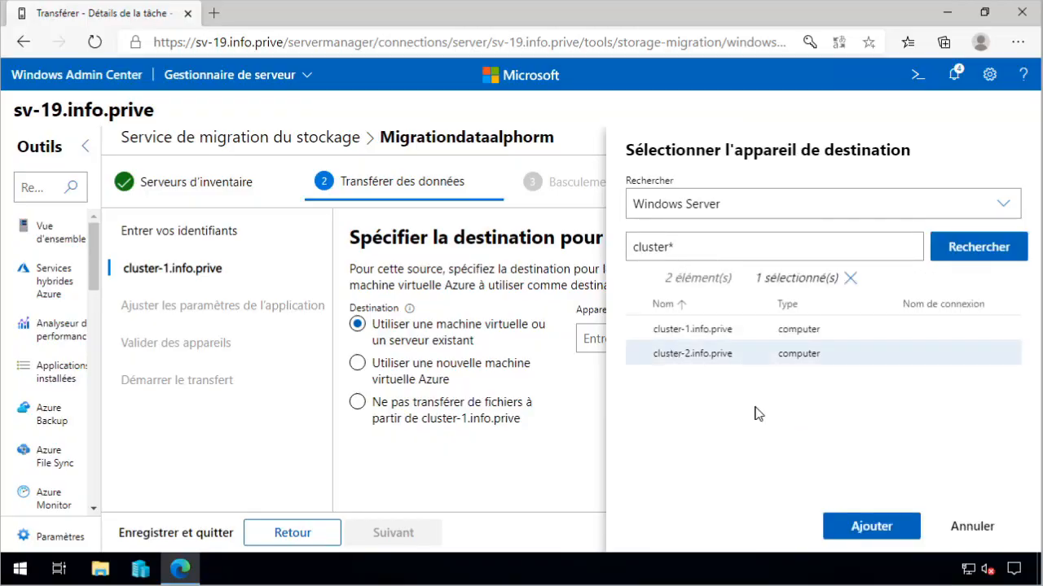
left_click(868, 526)
left_click(984, 351)
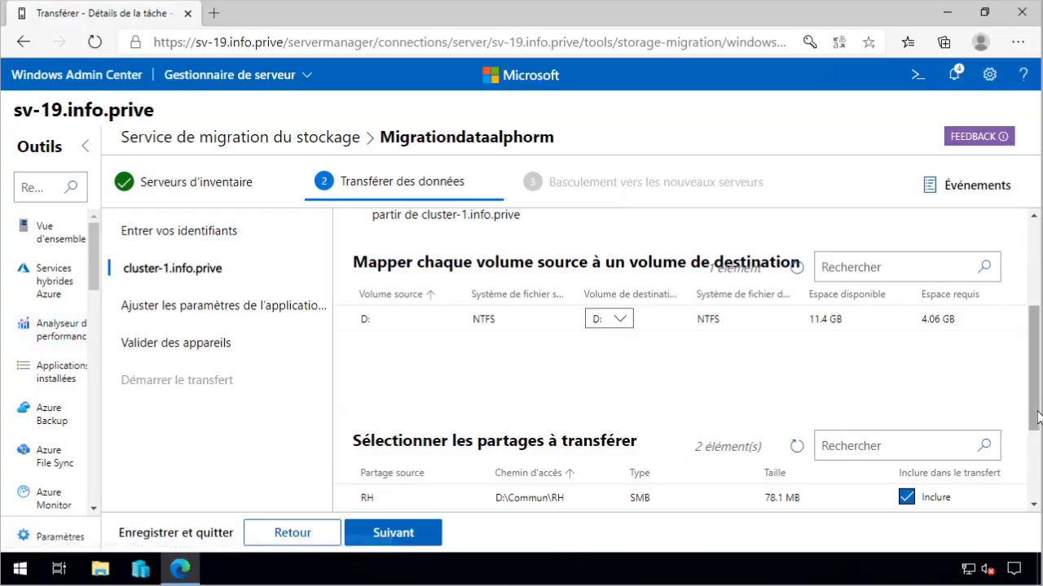
Step: Keep source volume D: mapped to destination D: with both the RH and Technicien shares included, and continue to the transfer settings
left_click_drag(1037, 389, 1035, 363)
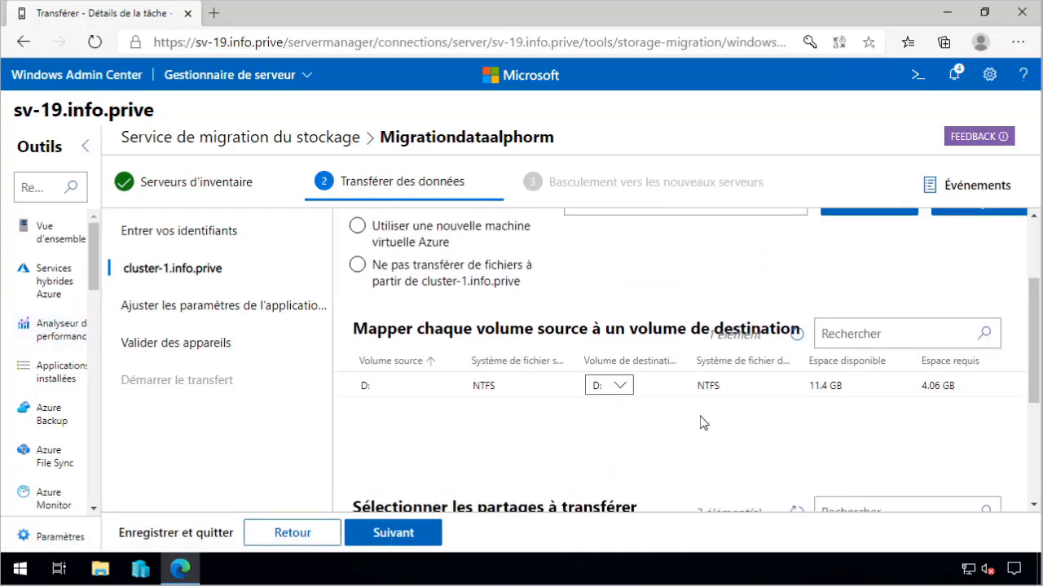
left_click(617, 389)
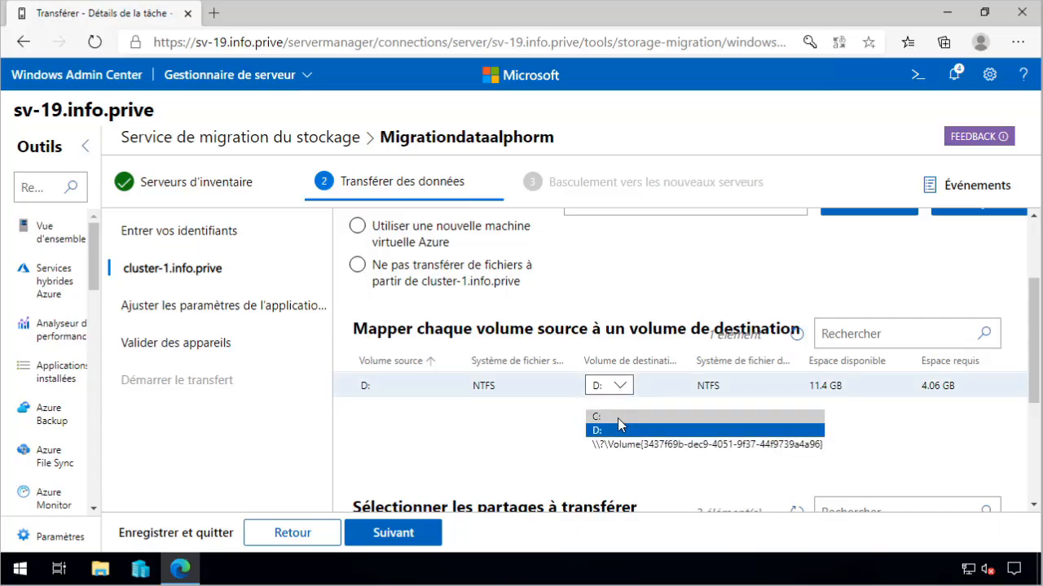
left_click(574, 431)
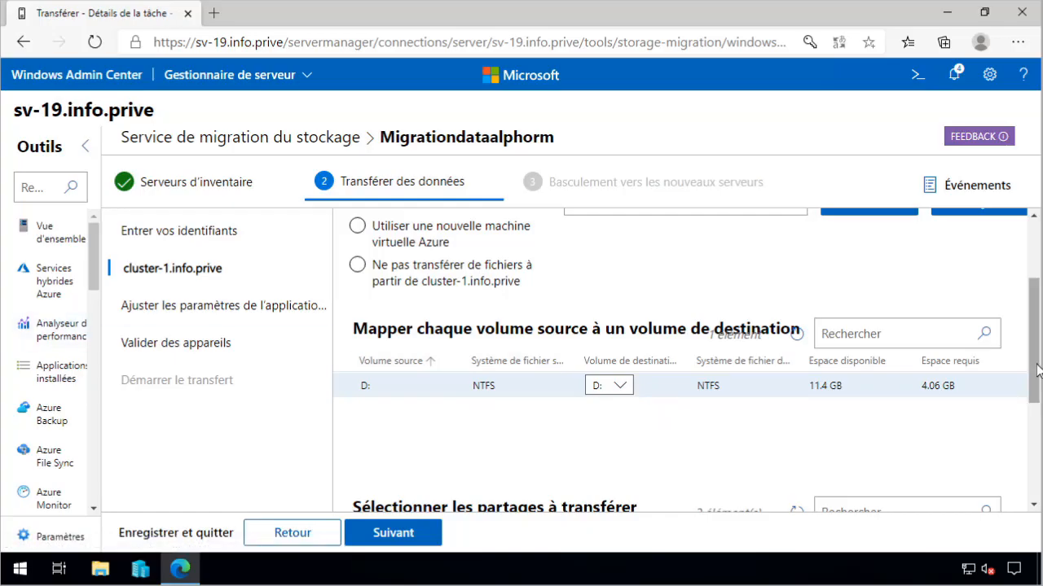
scroll(1028, 383, "down", 2)
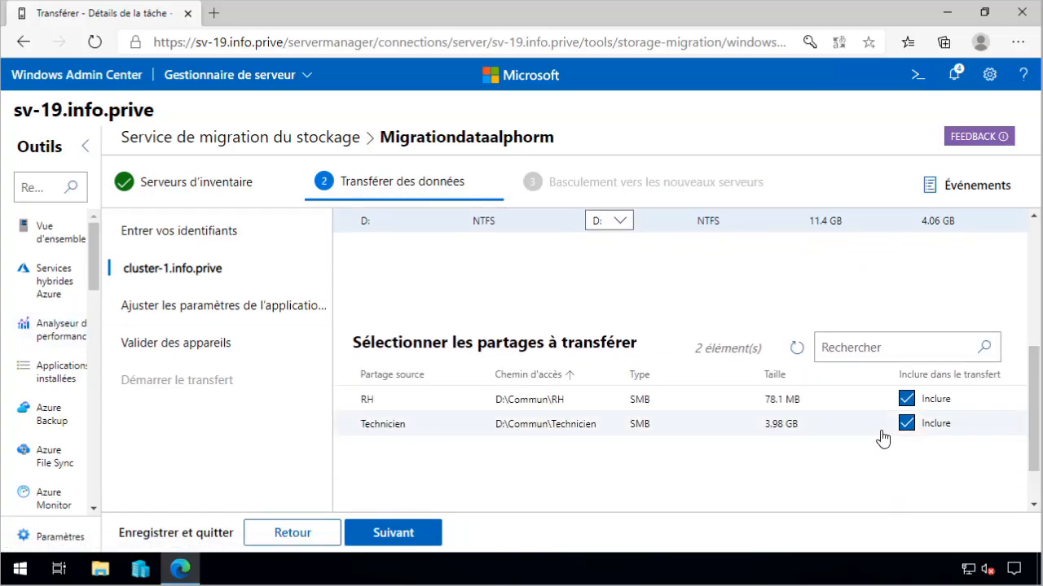
left_click(904, 404)
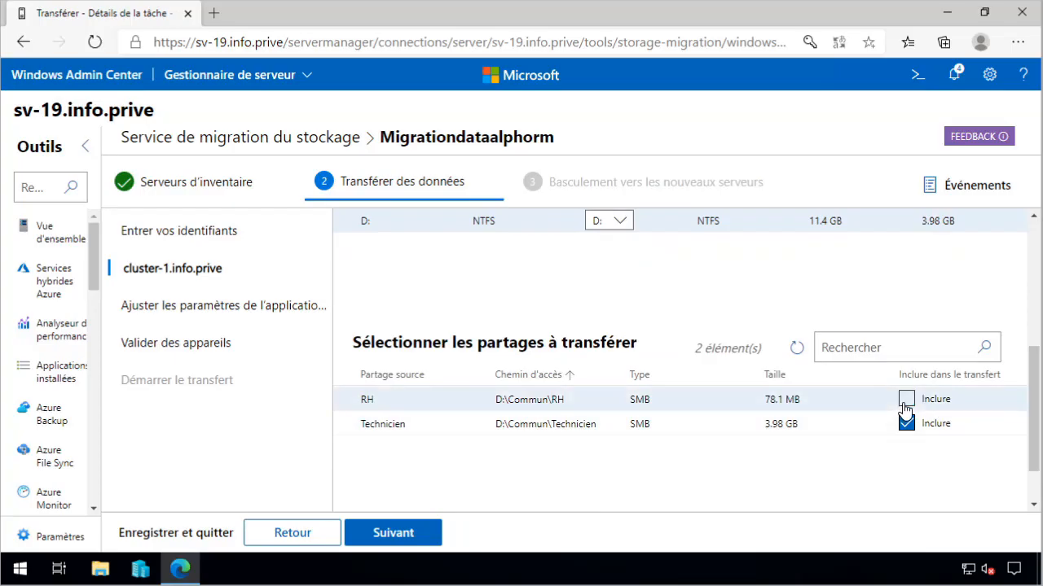
left_click(905, 403)
left_click(417, 538)
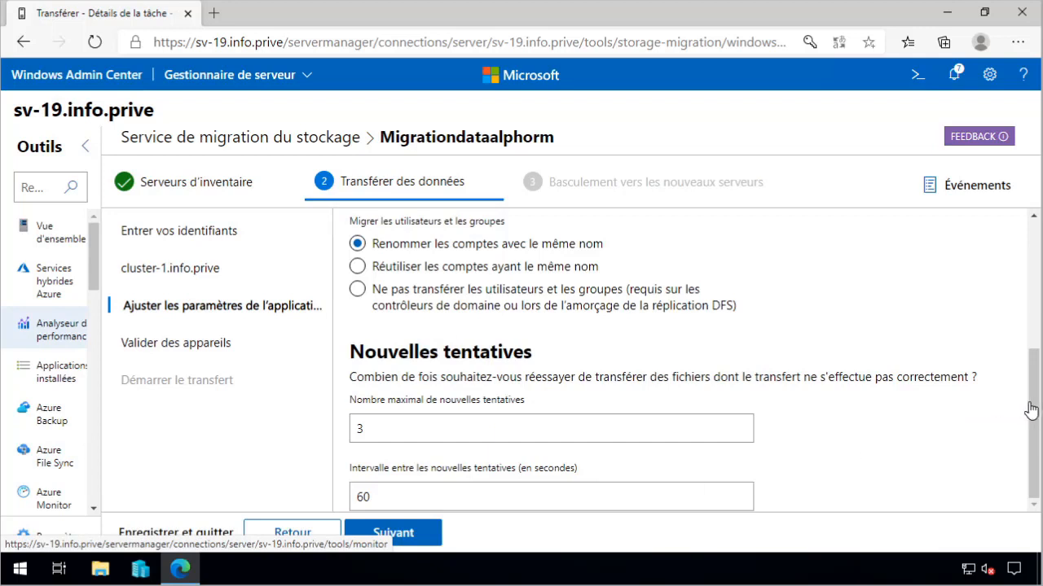
Step: Review the transfer settings for checksum mode, maximum duration, user and group migration, and retries
left_click(1036, 269)
left_click_drag(1036, 269, 1035, 286)
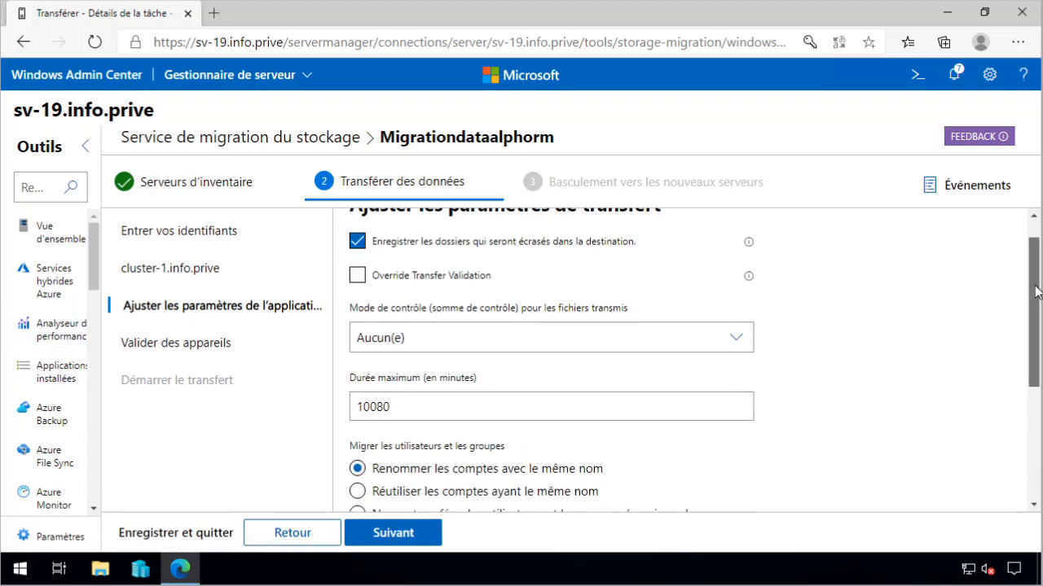
left_click(573, 349)
left_click(605, 312)
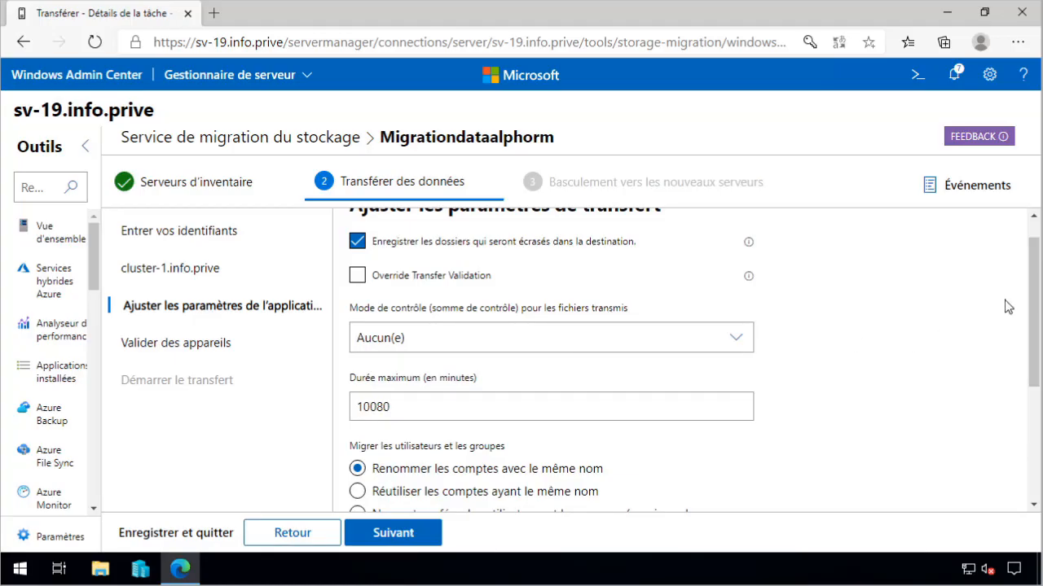
left_click_drag(1036, 287, 1033, 359)
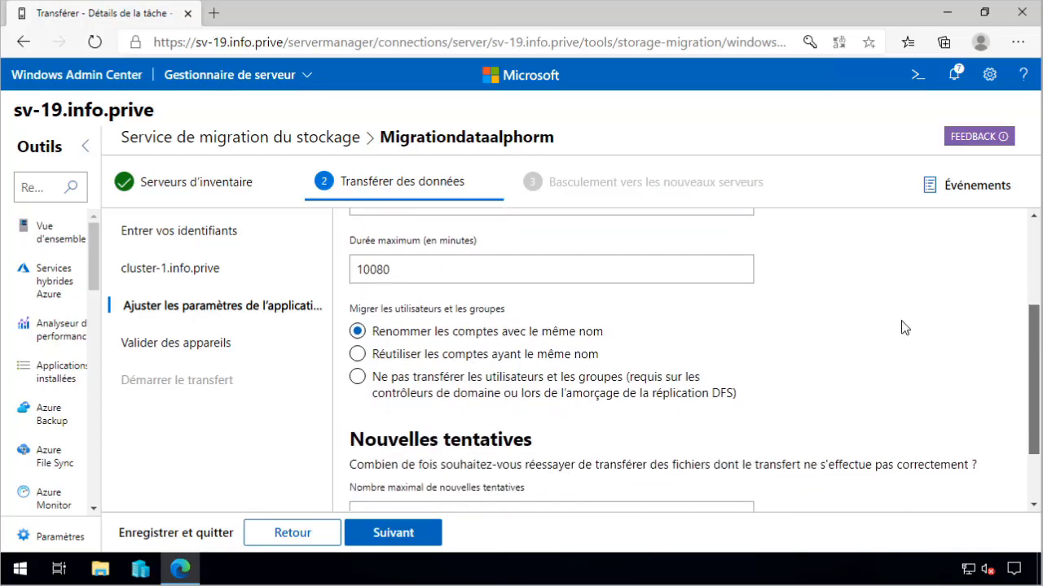
Step: Keep the 10080-minute maximum duration, the renaming of same-name accounts, 3 retries and the 60-second interval, and continue to device validation
left_click_drag(905, 328, 884, 324)
left_click_drag(441, 272, 353, 278)
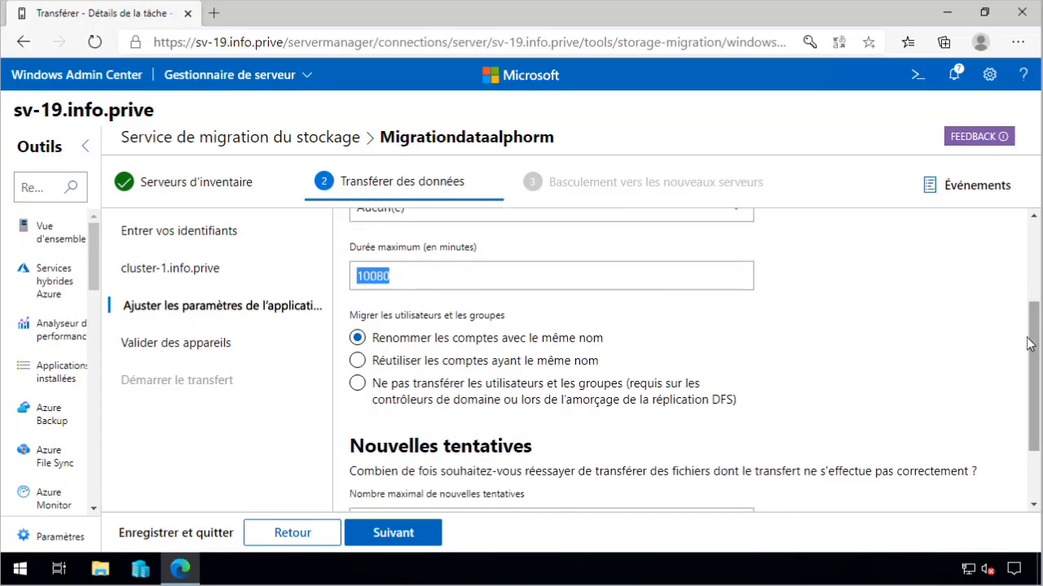
left_click_drag(1030, 344, 1031, 389)
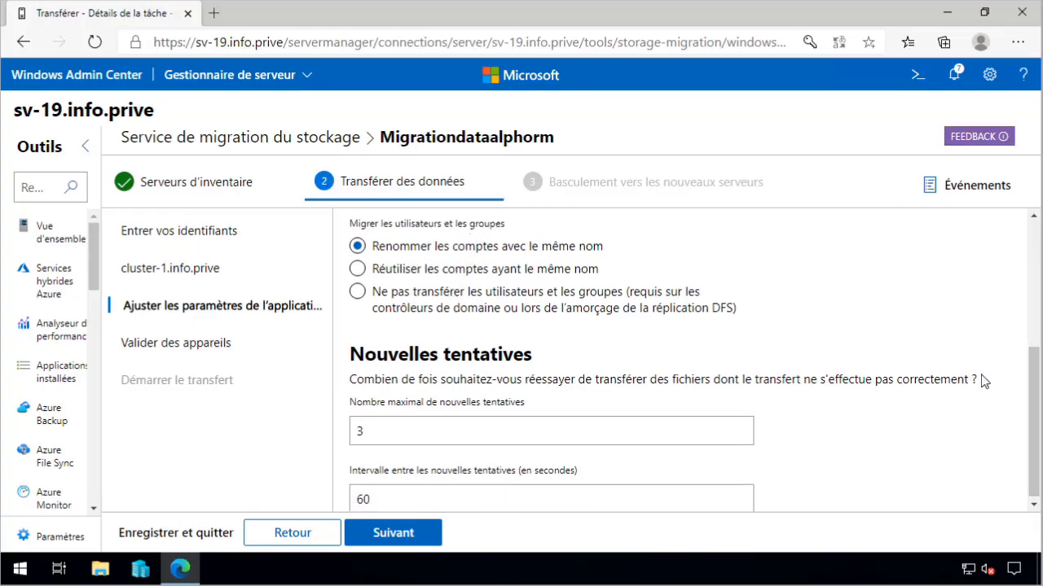
left_click_drag(1033, 386, 1035, 406)
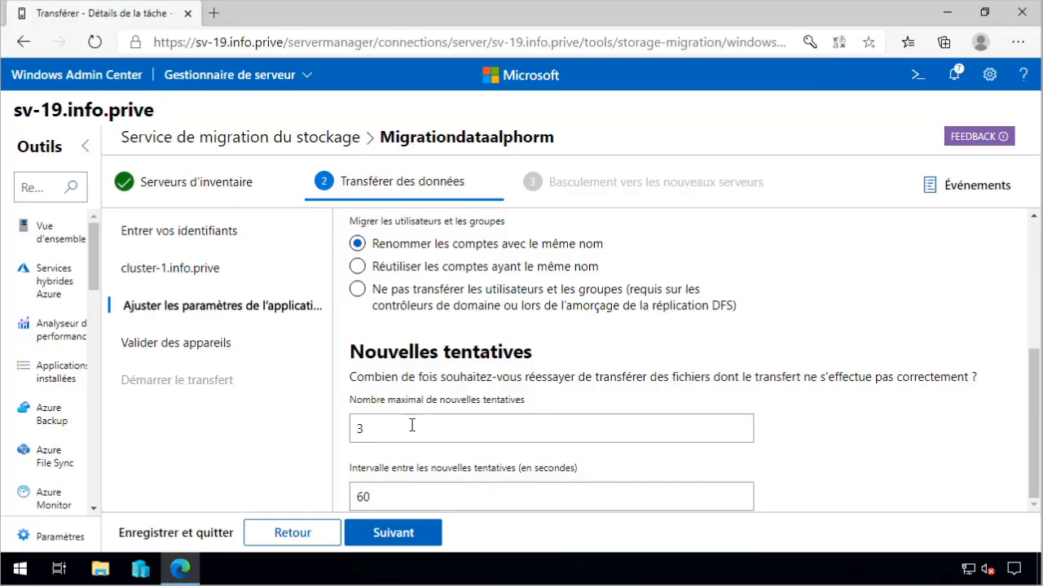
left_click_drag(362, 425, 356, 423)
left_click(380, 533)
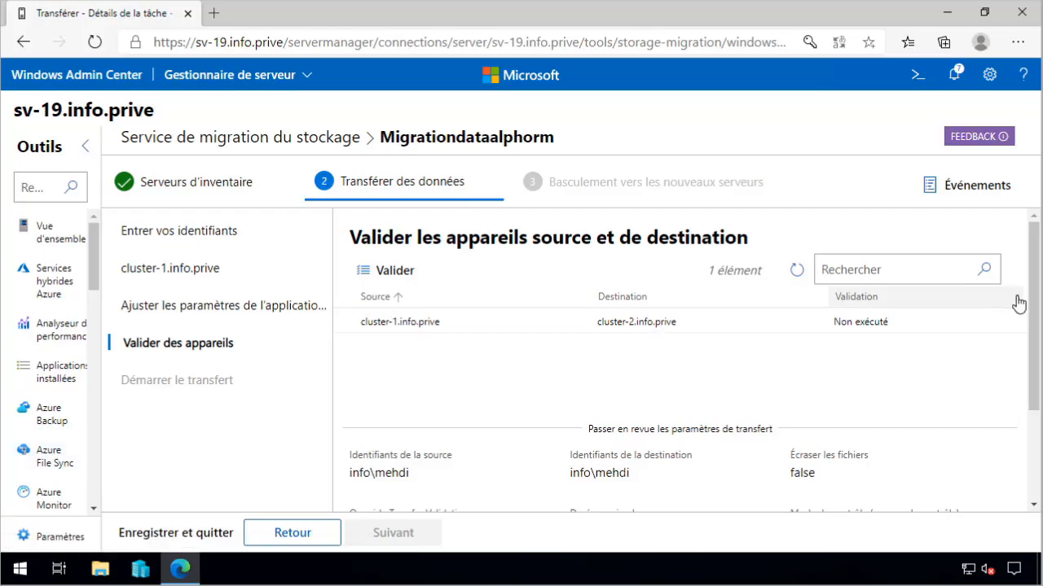
Step: Review the transfer settings summary, validate the cluster-1.info.prive to cluster-2.info.prive pair, and check the migration test results before closing them
left_click_drag(1035, 306, 1018, 407)
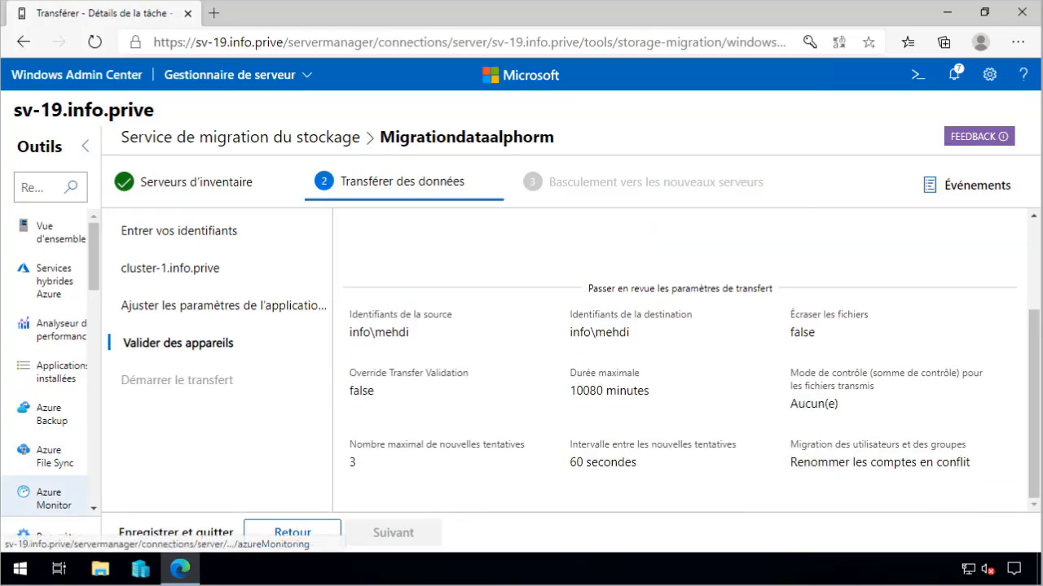
scroll(468, 362, "up", 3)
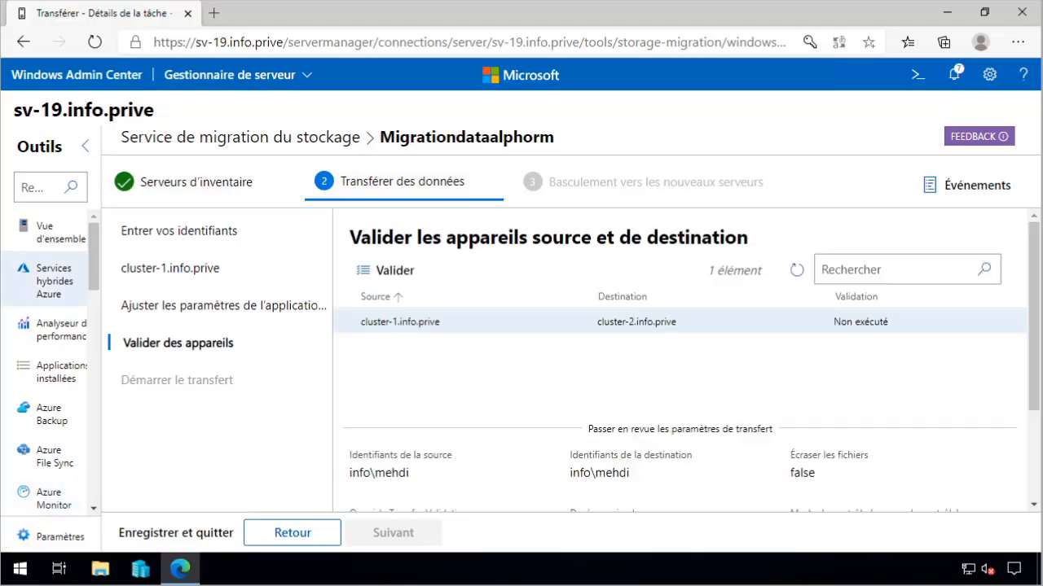
left_click(374, 271)
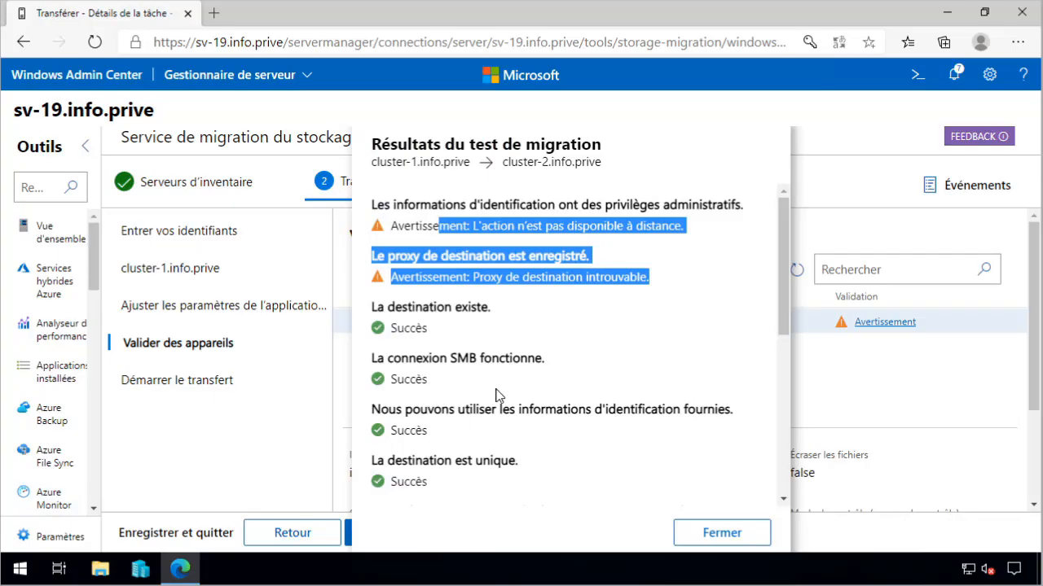
left_click_drag(787, 432, 766, 248)
left_click(610, 235)
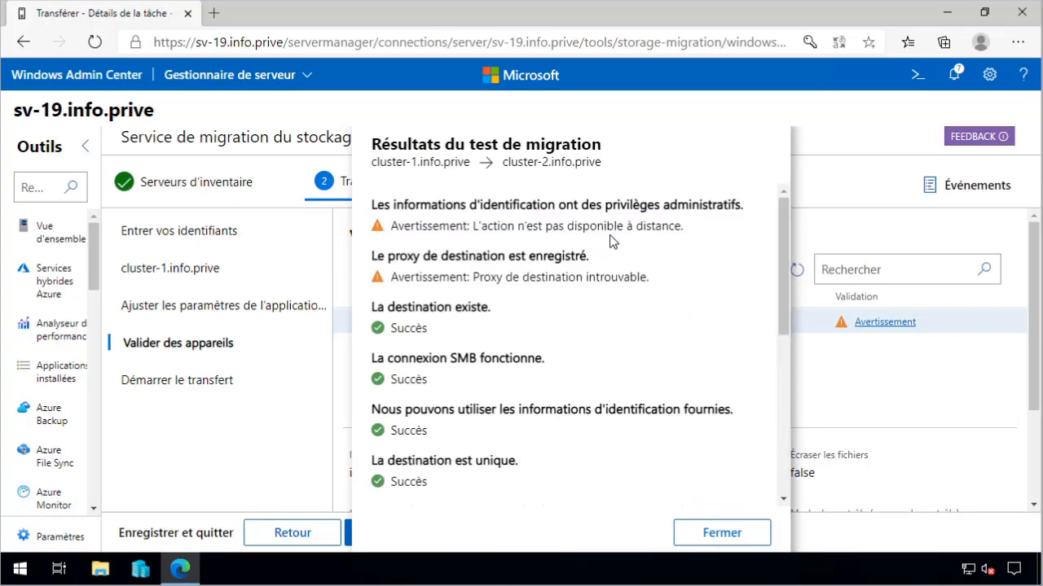
left_click(712, 539)
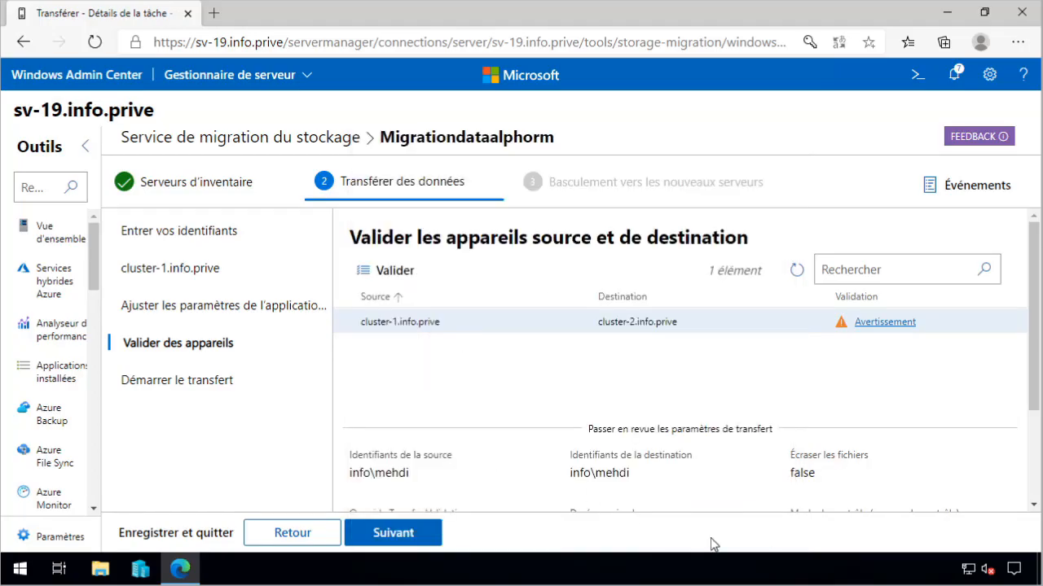
Step: Continue to the transfer stage and start the transfer from cluster-1.info.prive to cluster-2.info.prive
left_click(410, 545)
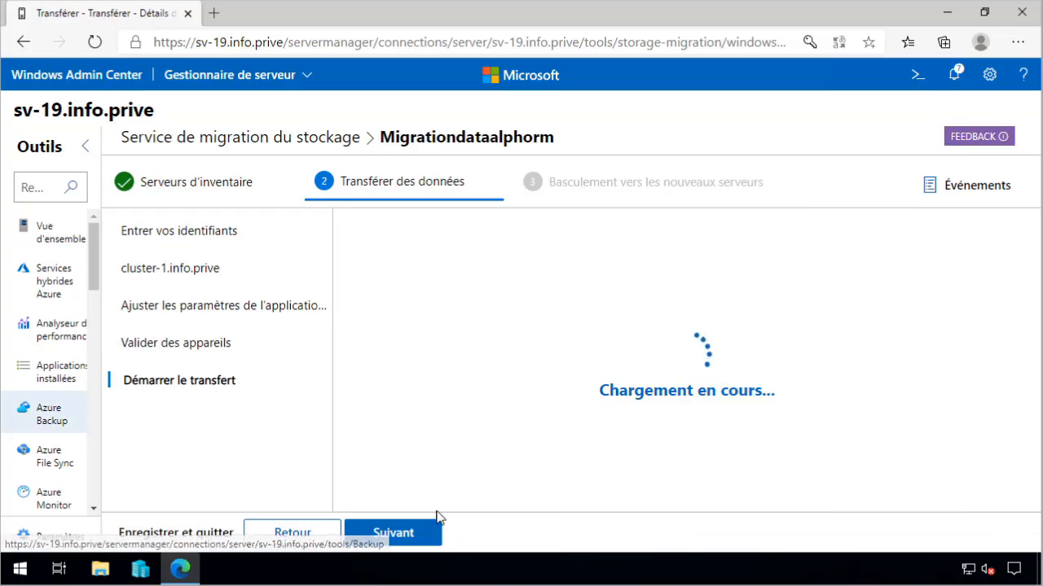
left_click(380, 503)
left_click(434, 318)
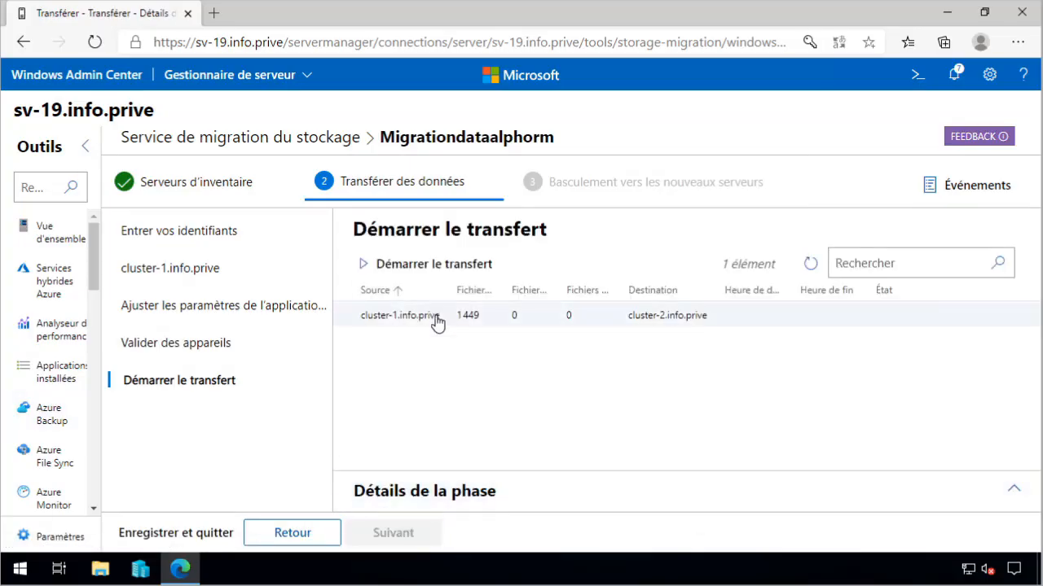
left_click(412, 273)
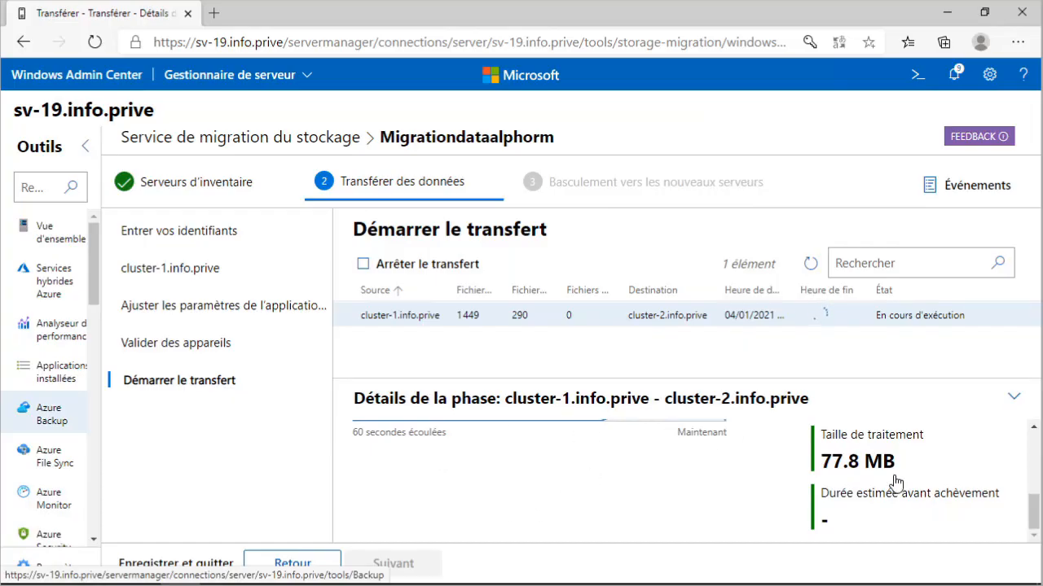
Step: Examine the transfer detail and the per-share SMB detail of the running transfer, including the RH share
left_click(1035, 466)
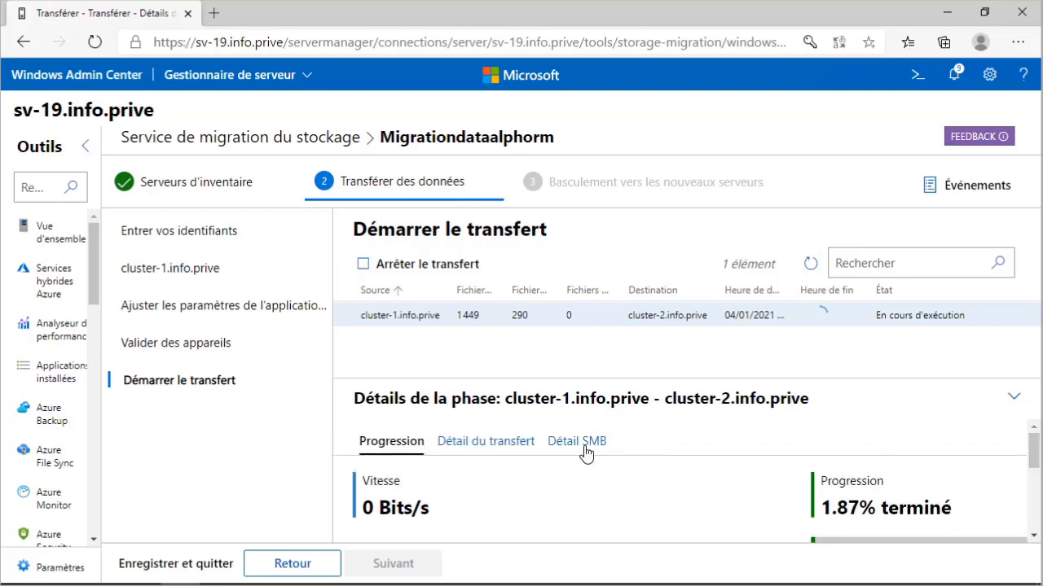
left_click(503, 451)
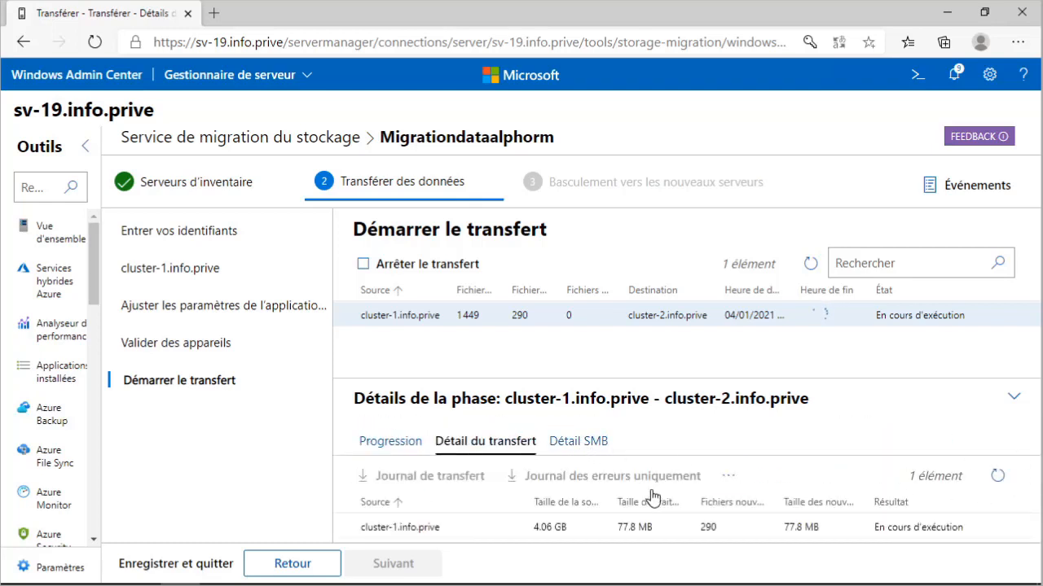
left_click(562, 446)
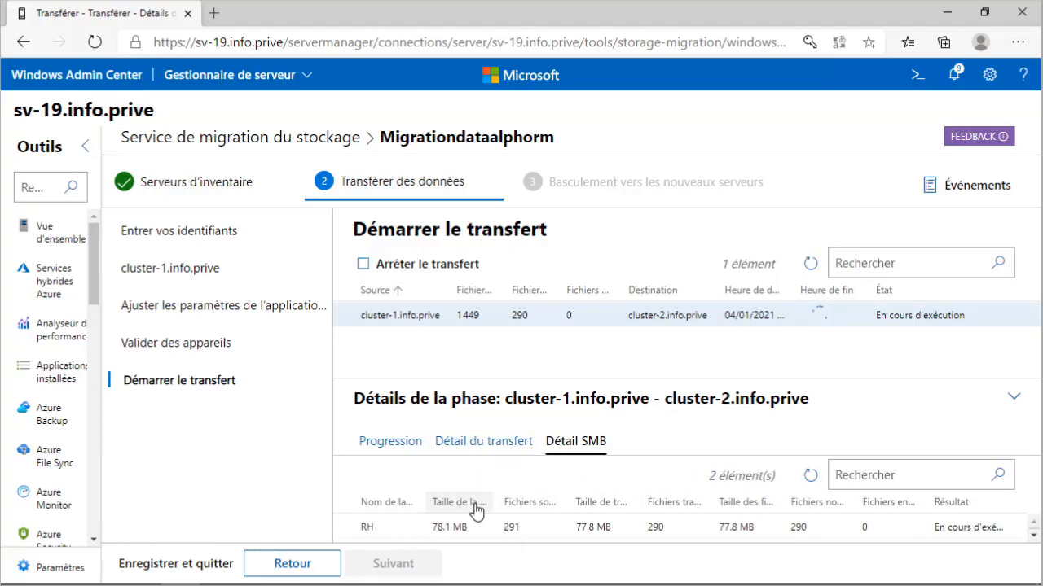
left_click(661, 527)
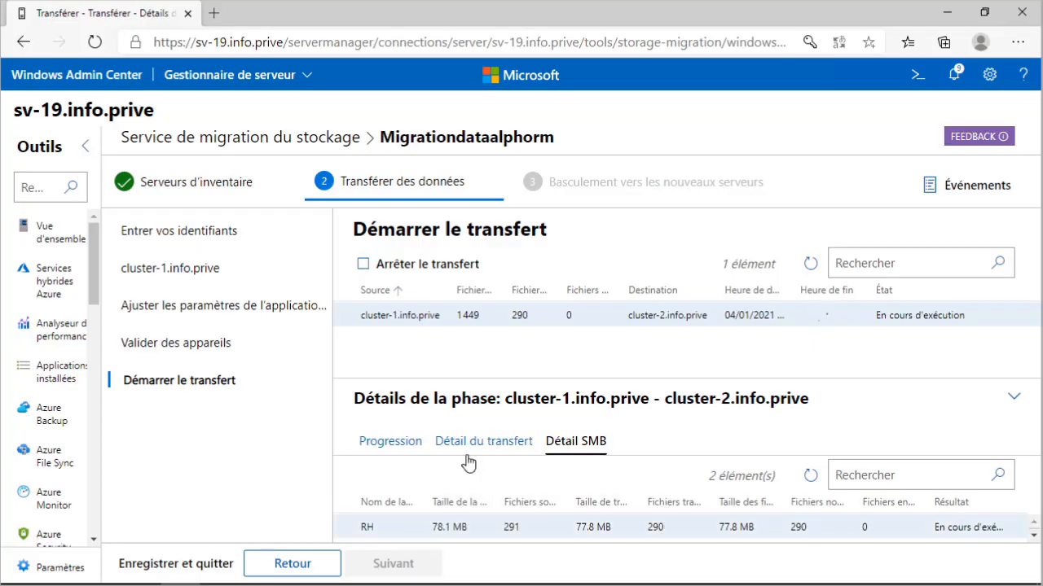
Step: Monitor the speed and completion percentage of the running transfer in its progress view
left_click(400, 447)
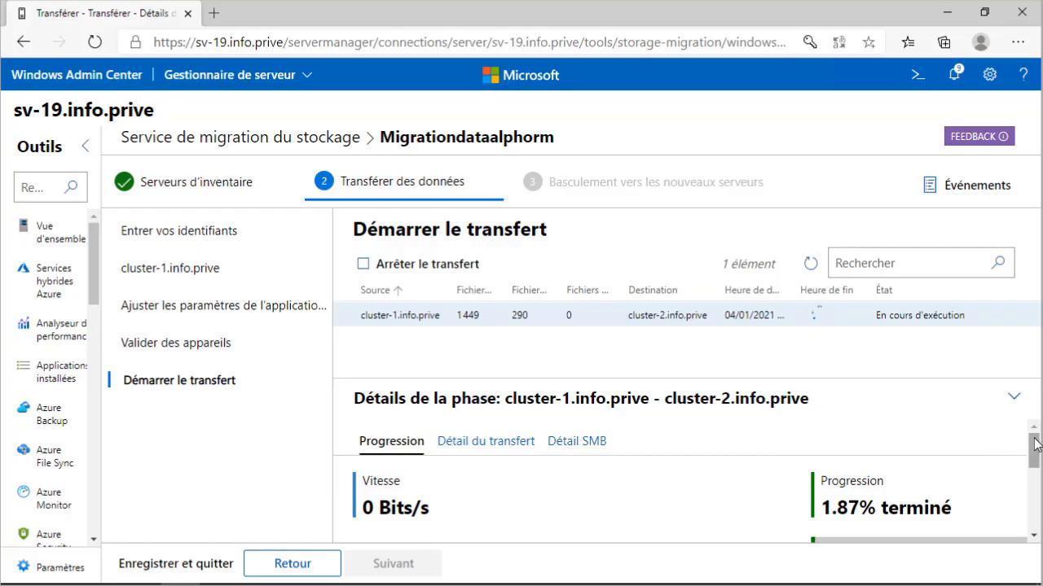
mouse_move(1033, 448)
left_mouse_down()
mouse_move(1028, 526)
mouse_move(1033, 448)
left_mouse_up()
scroll(684, 509, "down", 1)
left_click(914, 194)
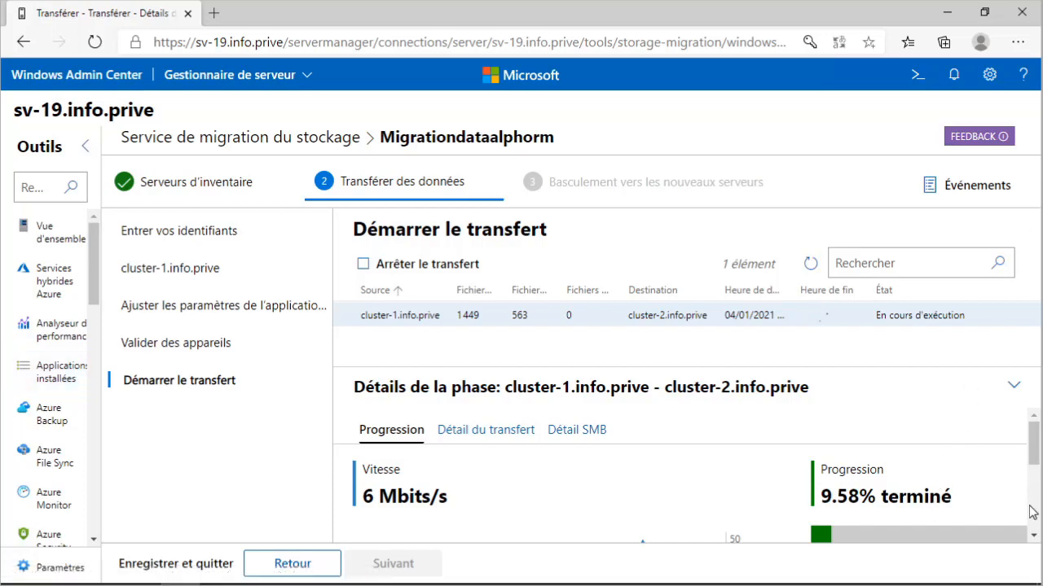
left_click_drag(1033, 447, 987, 372)
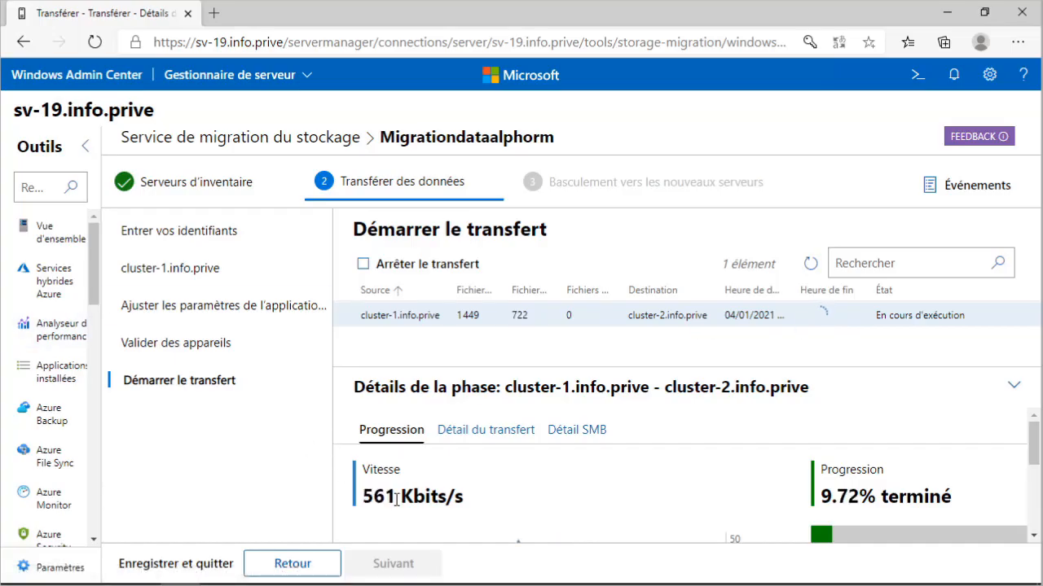
left_click_drag(397, 499, 368, 497)
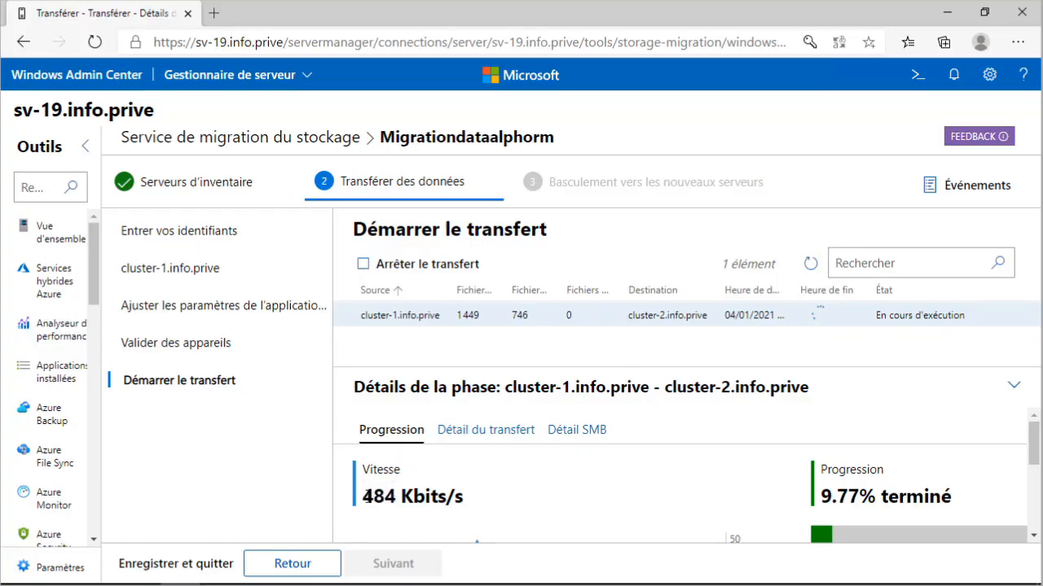
left_click_drag(363, 497, 396, 496)
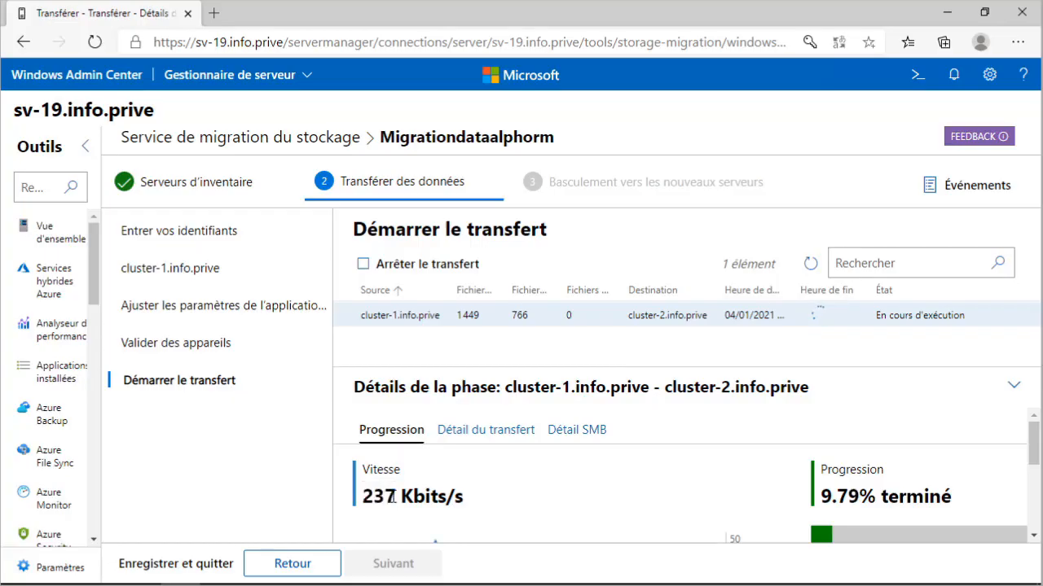
left_click_drag(395, 496, 368, 496)
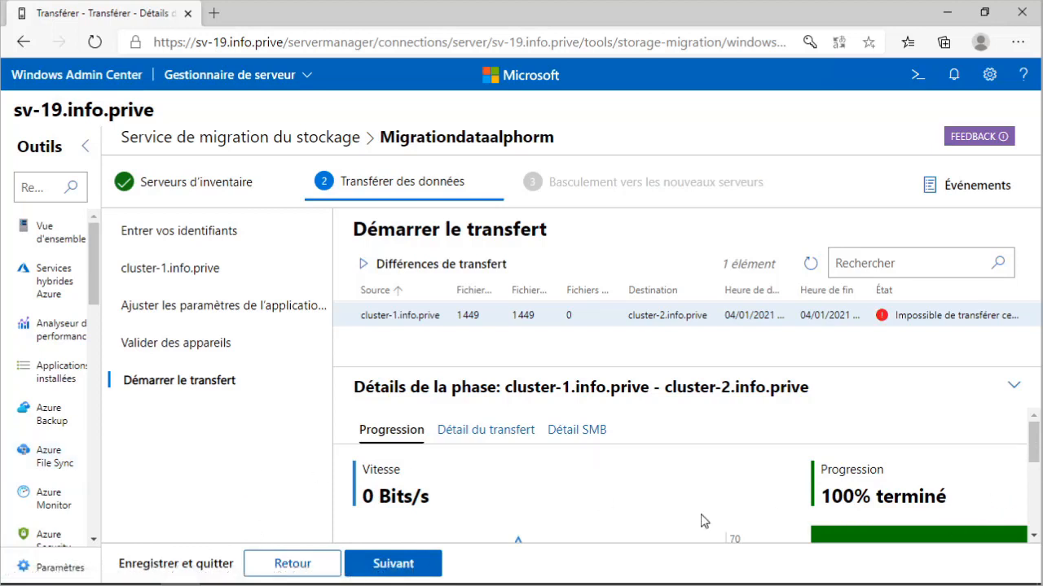
Step: Check the finished transfer's progress figures and the SMB results for the RH and Technicien shares
scroll(1031, 538, "down", 3)
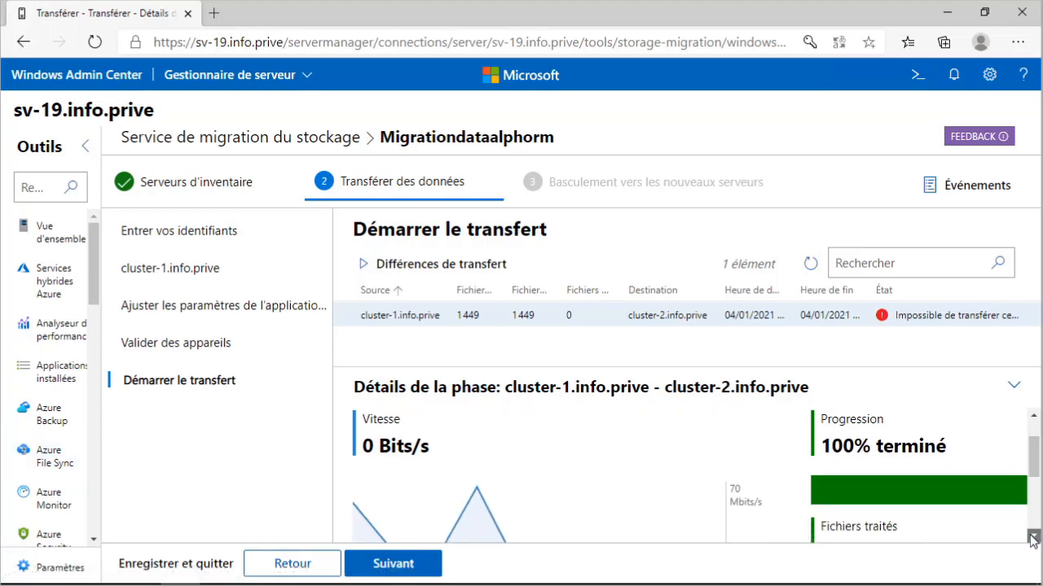
left_click_drag(1036, 527, 1036, 425)
left_click(584, 431)
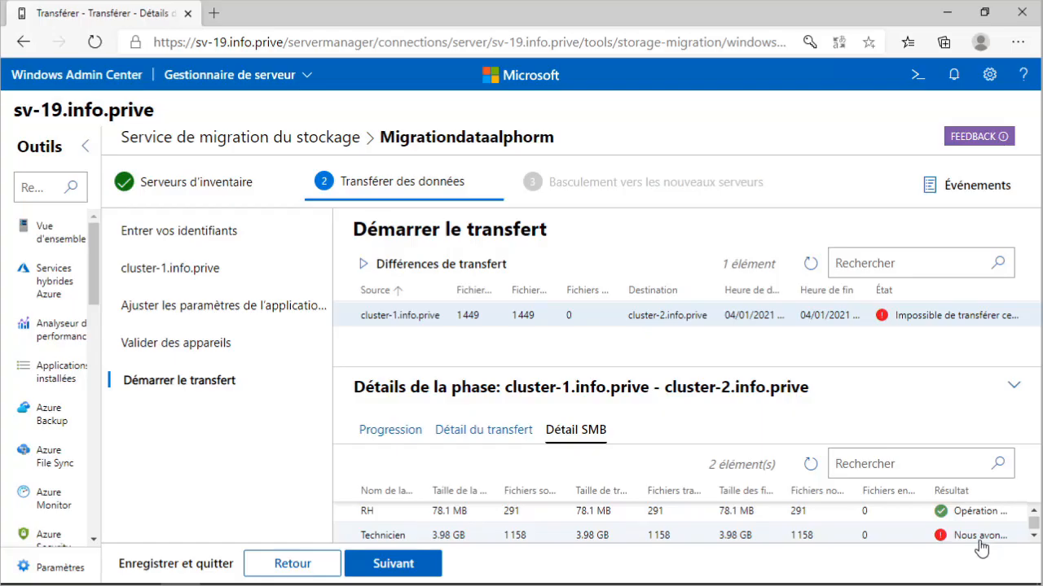
scroll(978, 538, "down", 1)
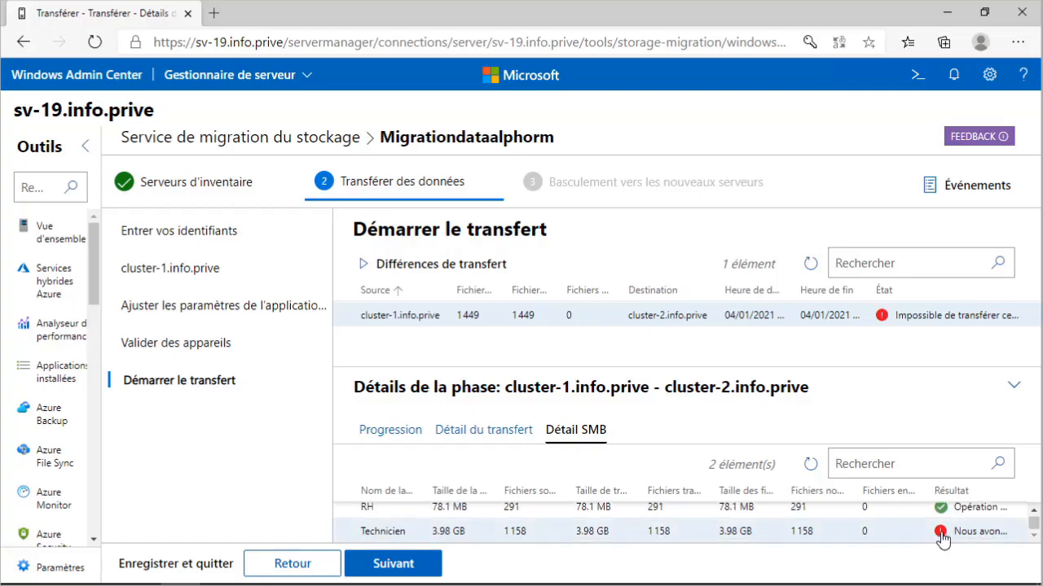
Step: Download the errors-only log from the transfer detail and open the CSV file in Excel
left_click(412, 431)
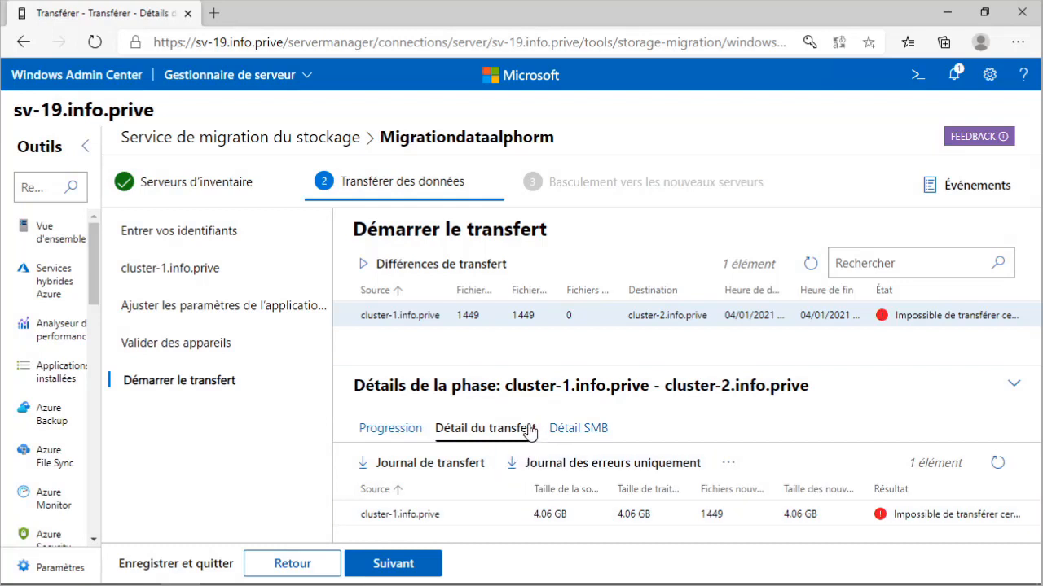
left_click(566, 461)
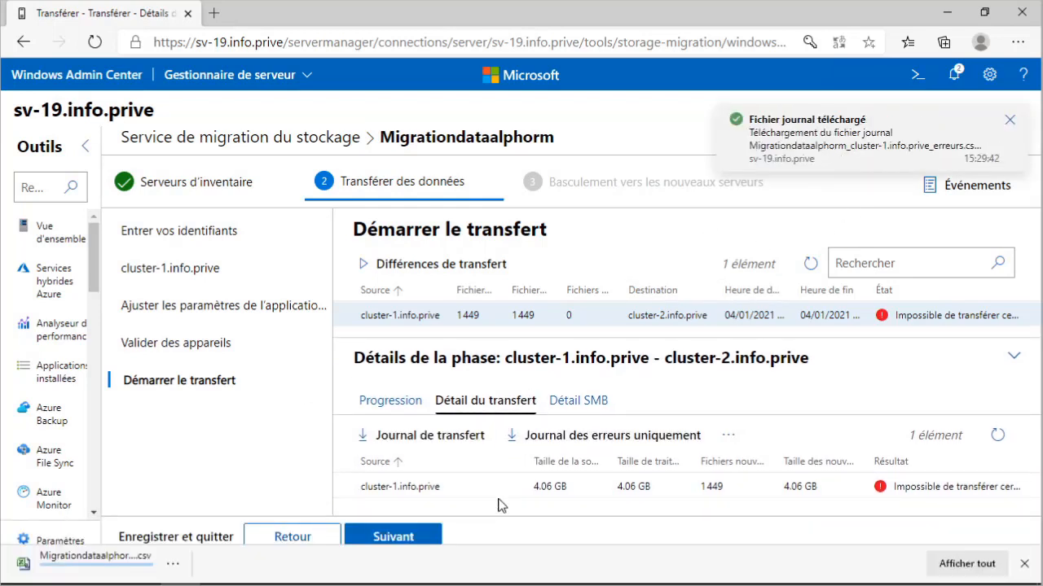
left_click(119, 560)
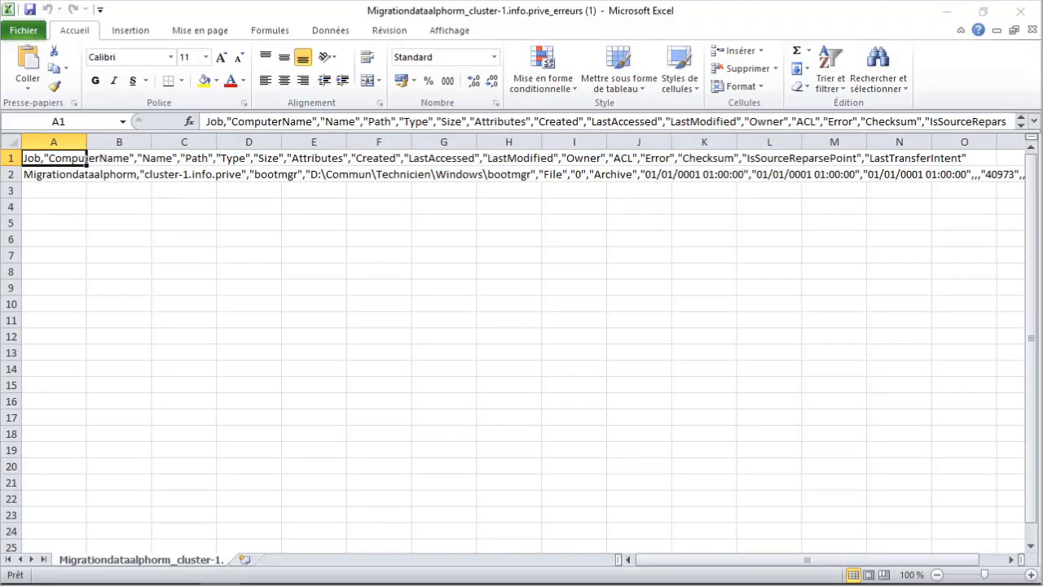
Step: Examine the header and the failed file entry in the error log for its name, path and error, then close Excel
left_click(686, 460)
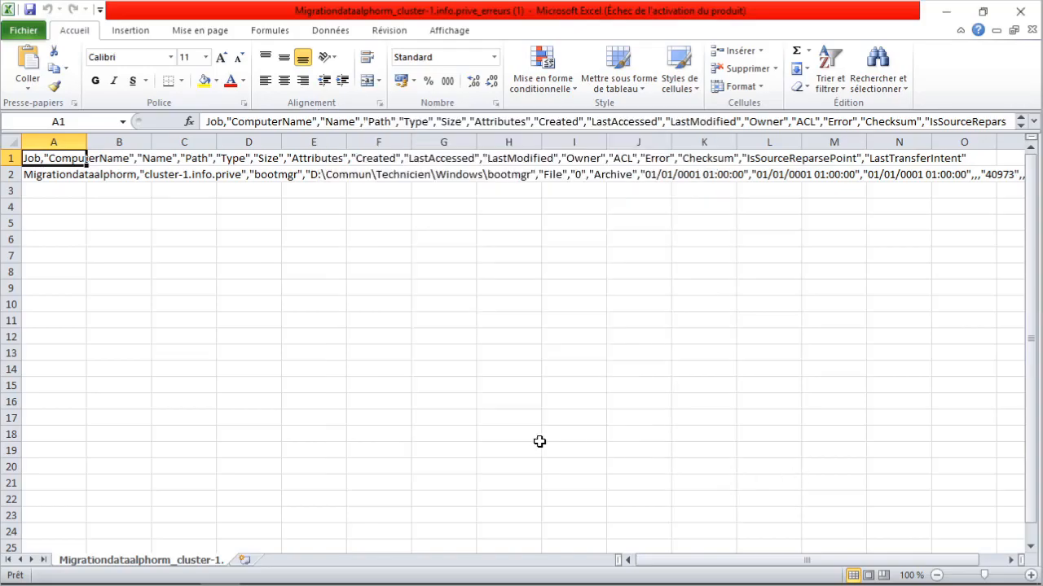
key("ctrl+a")
left_click(285, 207)
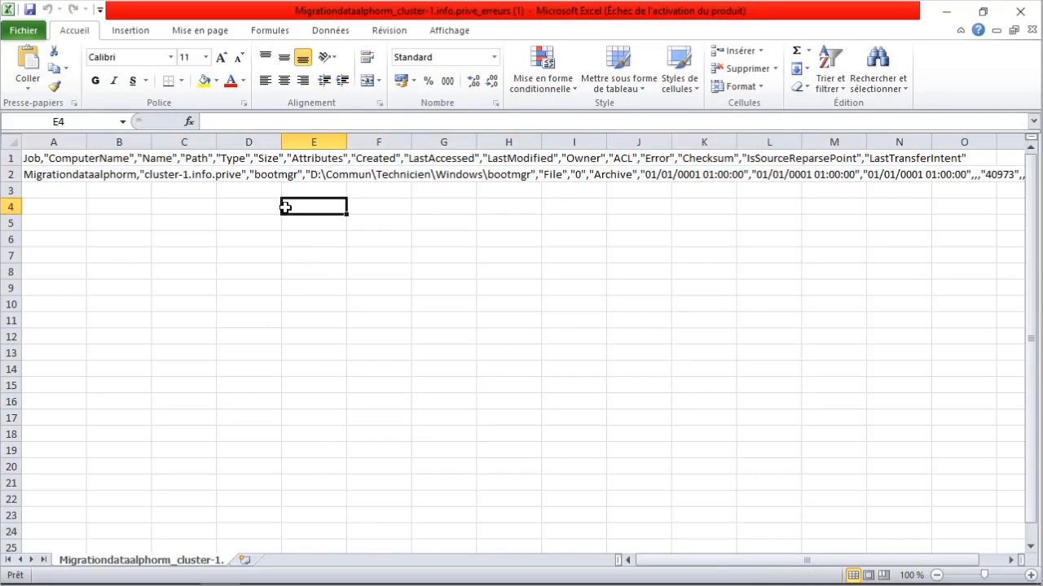
left_click_drag(40, 157, 1000, 173)
left_click(704, 190)
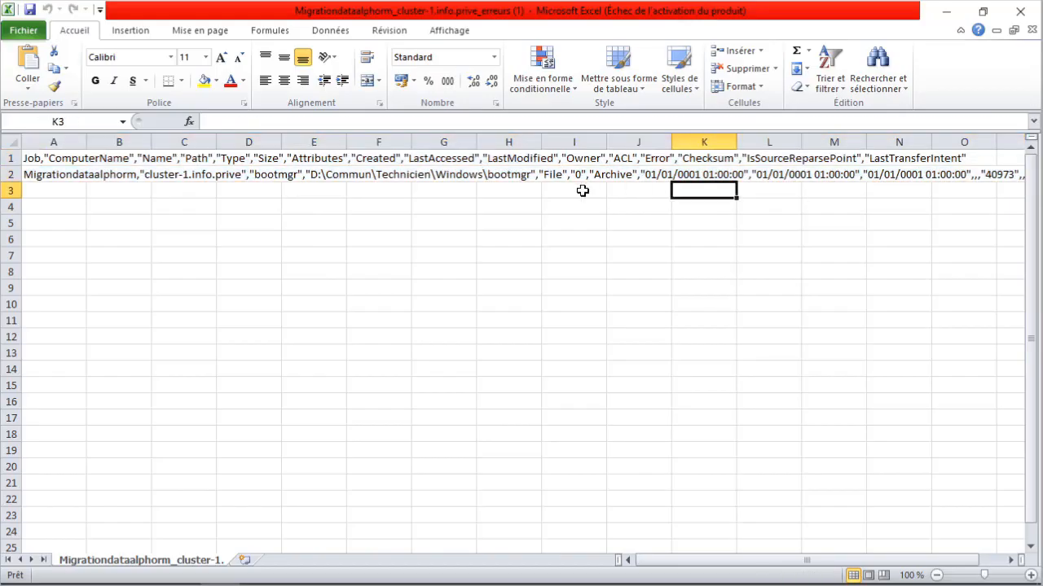
left_click_drag(533, 177, 53, 179)
left_click(1020, 12)
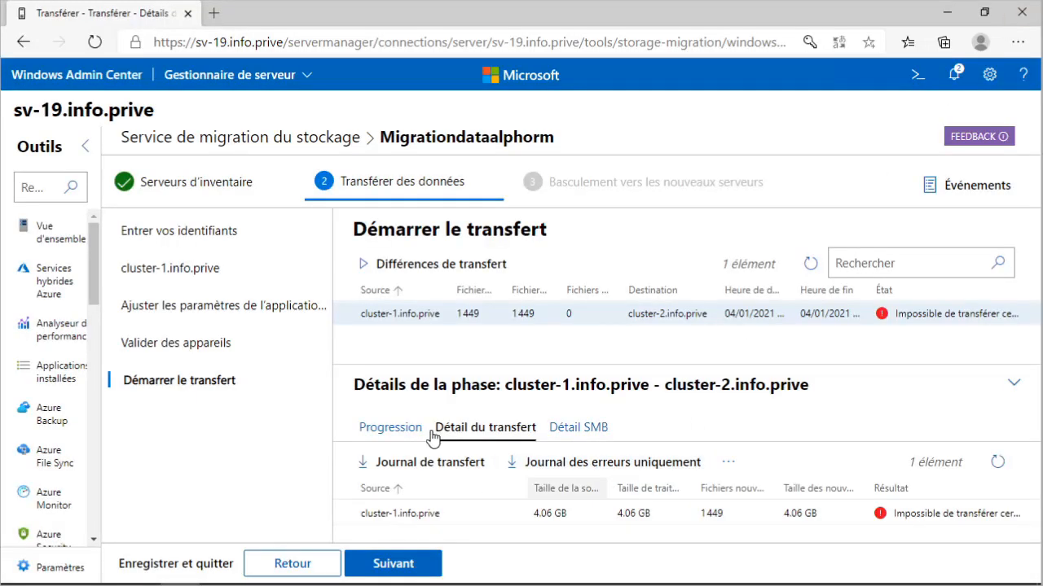
Step: Proceed to the cutover phase, keep the stored credentials for source and destination, and continue to the cluster-1.info.prive cutover configuration
left_click(421, 562)
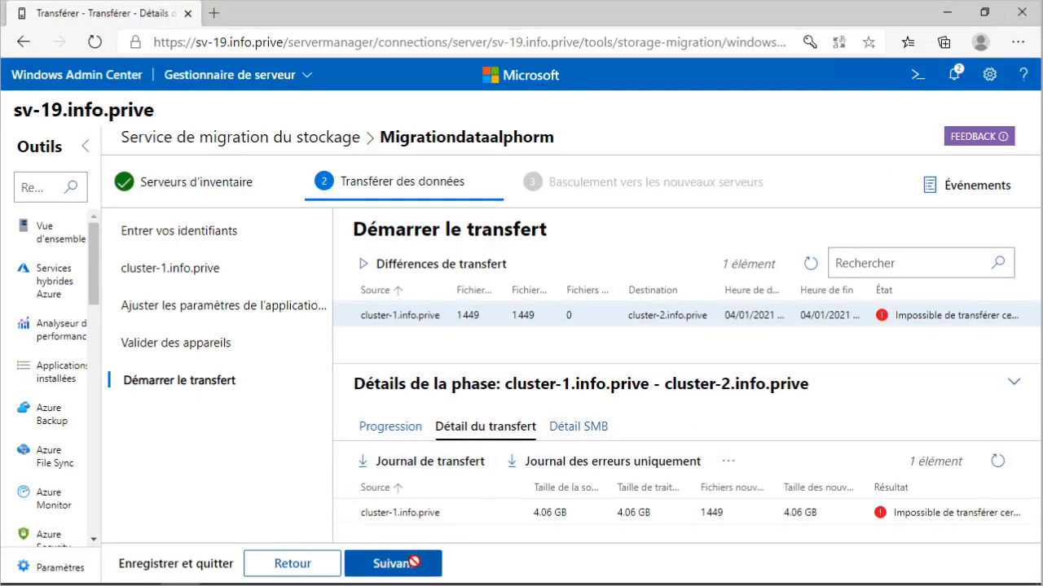
left_click(650, 194)
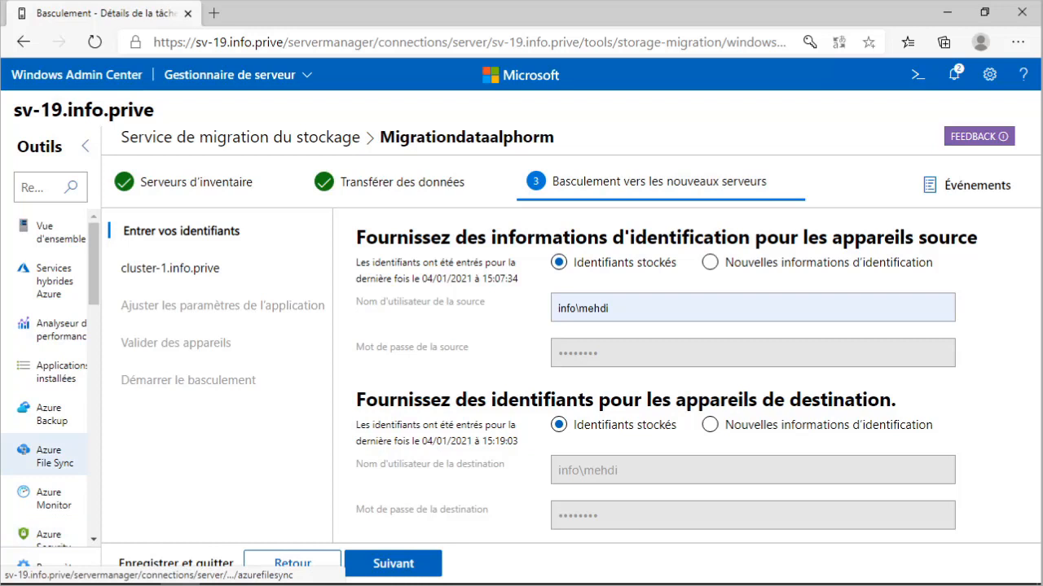
left_click(430, 562)
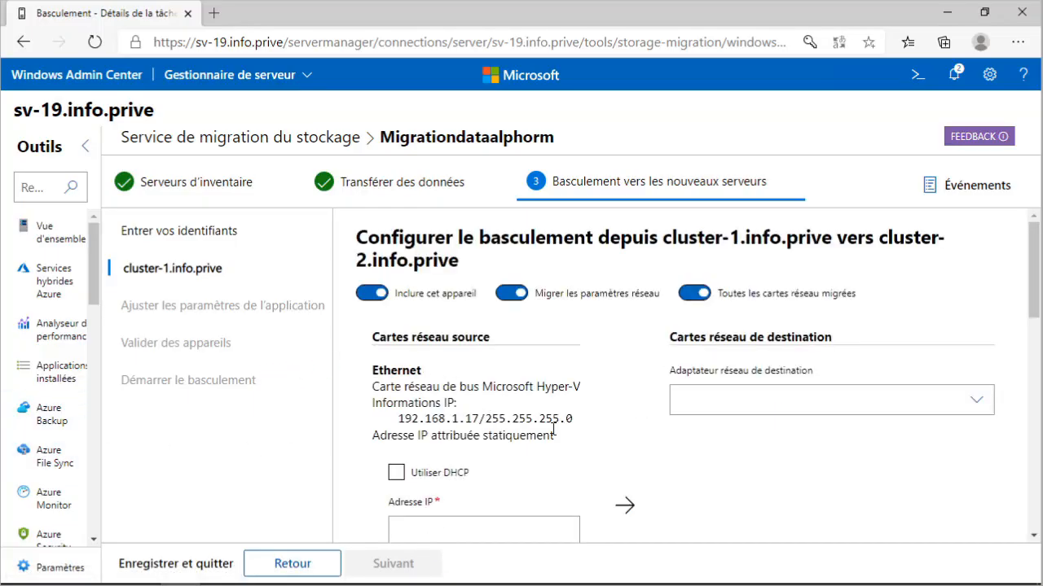
Step: Exclude the cluster-1.info.prive device from the cutover, keep the 2880-minute timeout and stored AD credentials, and continue to device validation
left_click_drag(403, 436, 440, 319)
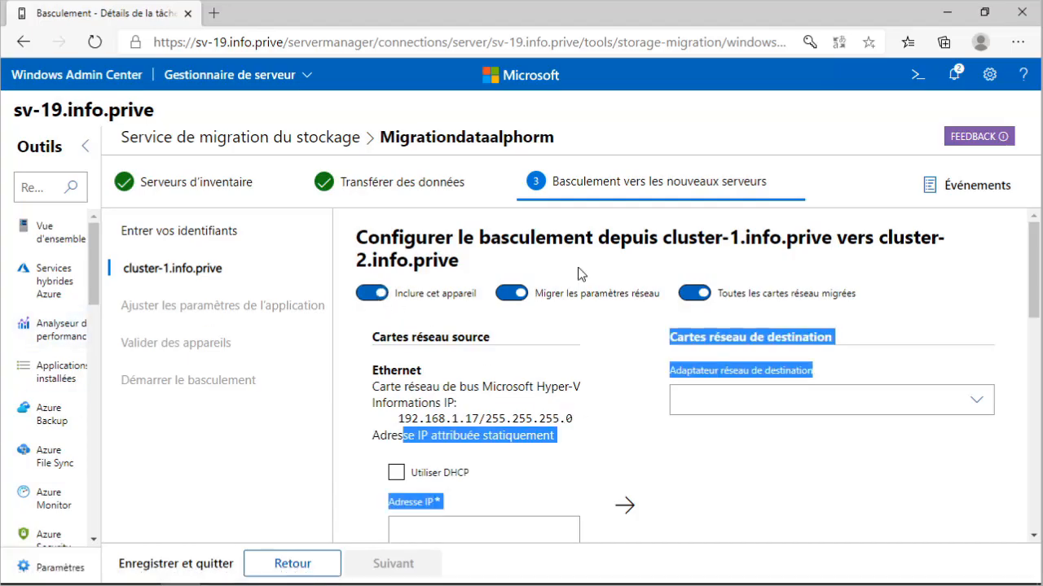
left_click(541, 348)
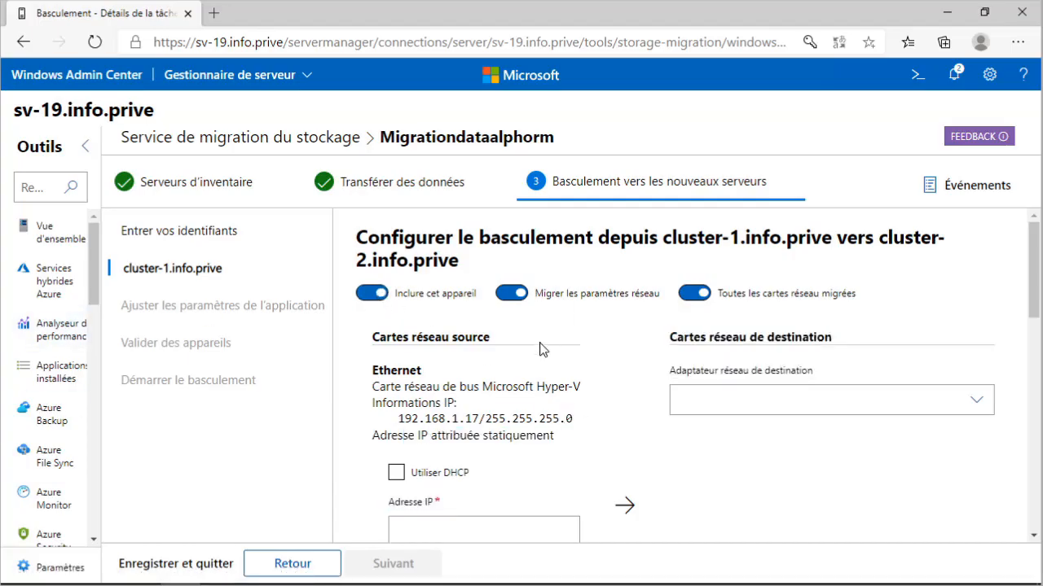
left_click(513, 293)
left_click(371, 295)
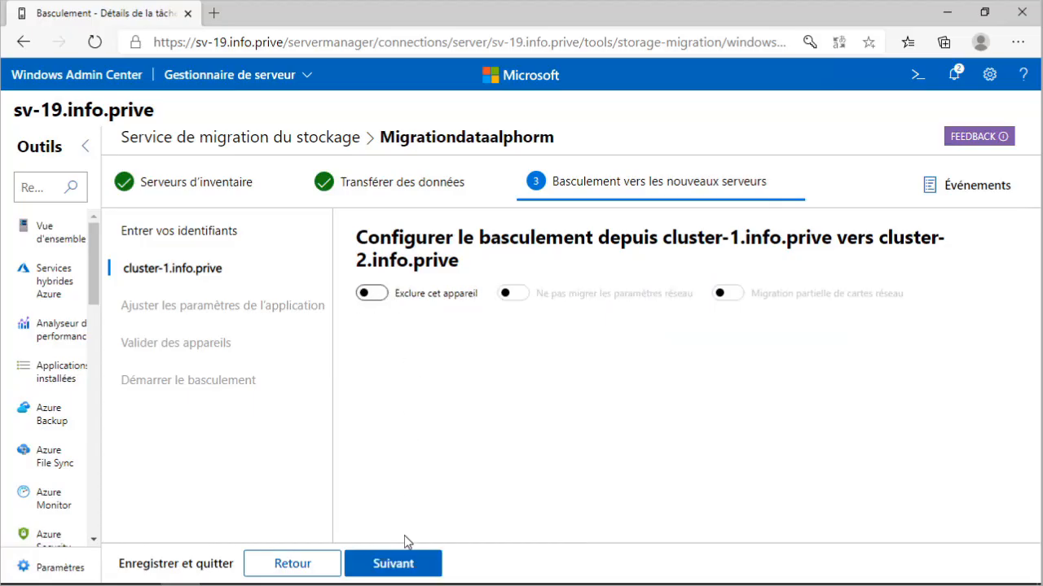
left_click(399, 567)
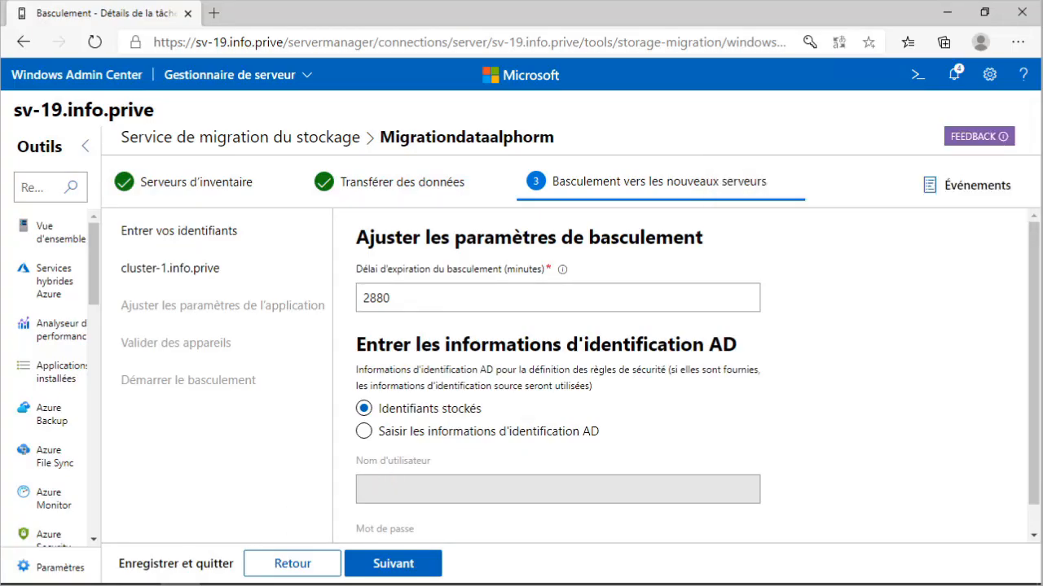
left_click(417, 571)
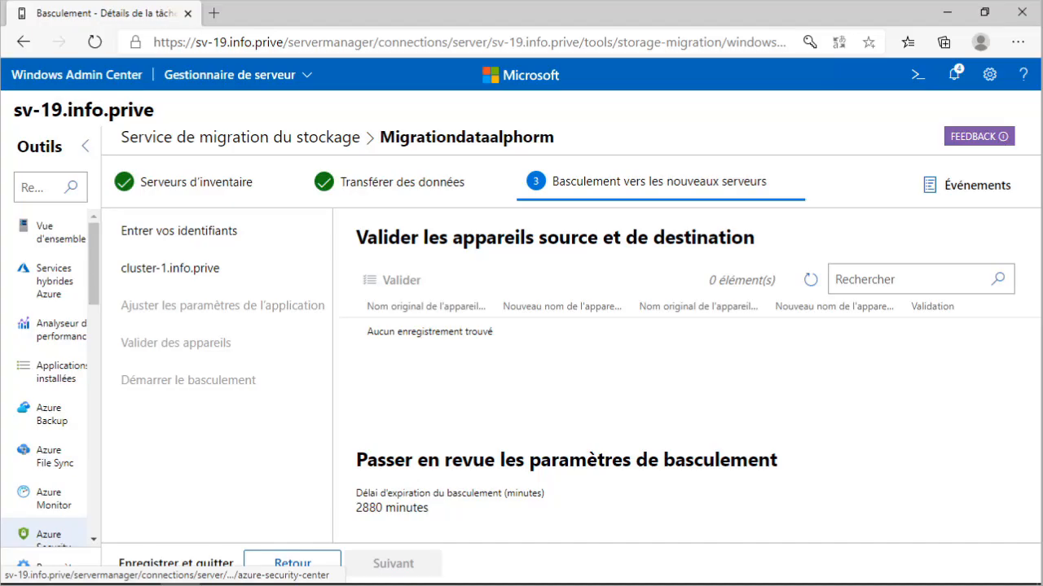
Step: Leave the cutover configuration for the storage migration job list and check the phase summaries and the Migrationdataalphorm job entry
left_click(311, 560)
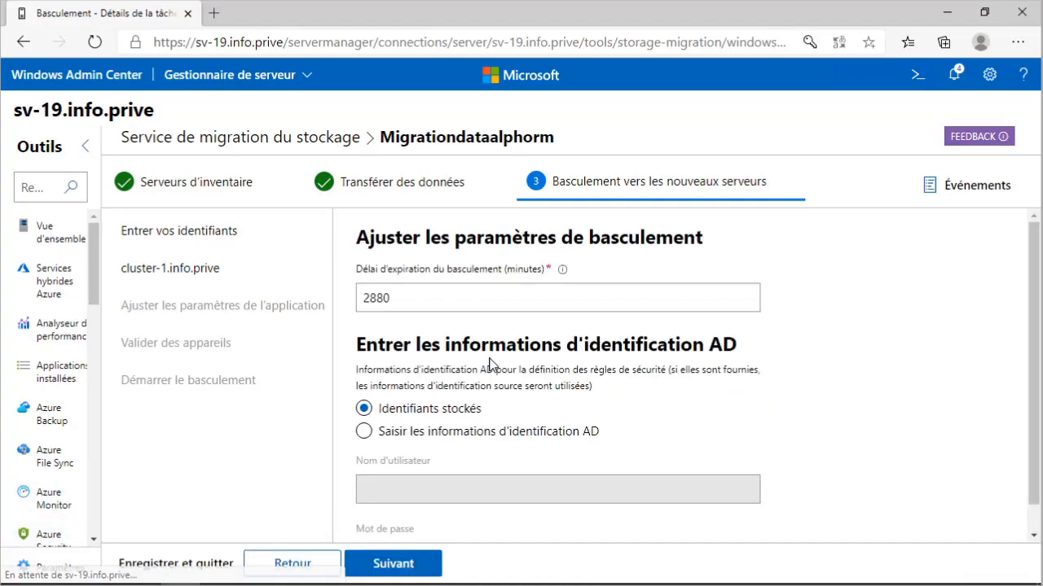
left_click(291, 562)
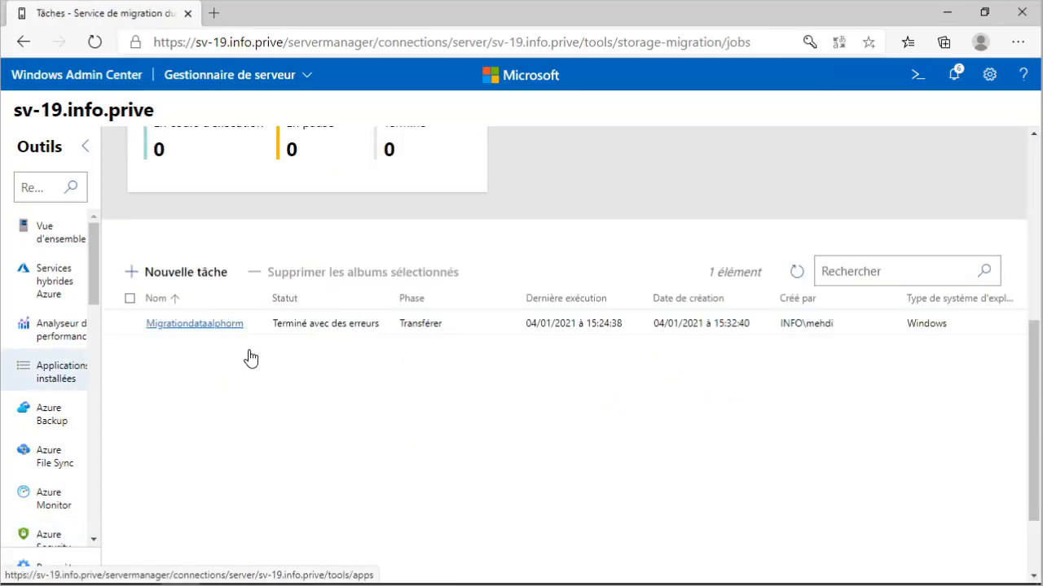
scroll(256, 384, "up", 5)
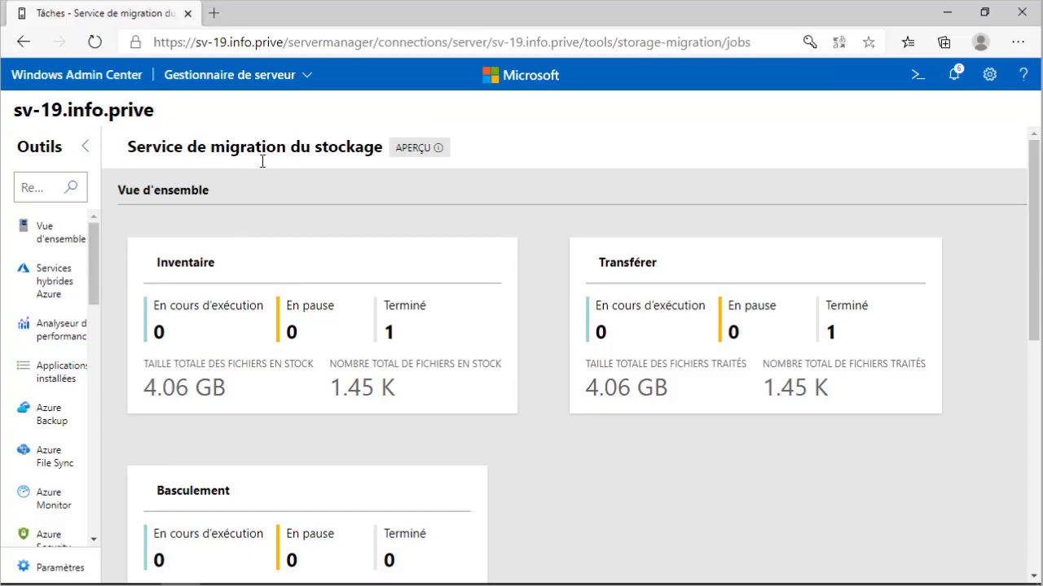
scroll(237, 272, "down", 6)
scroll(188, 330, "up", 2)
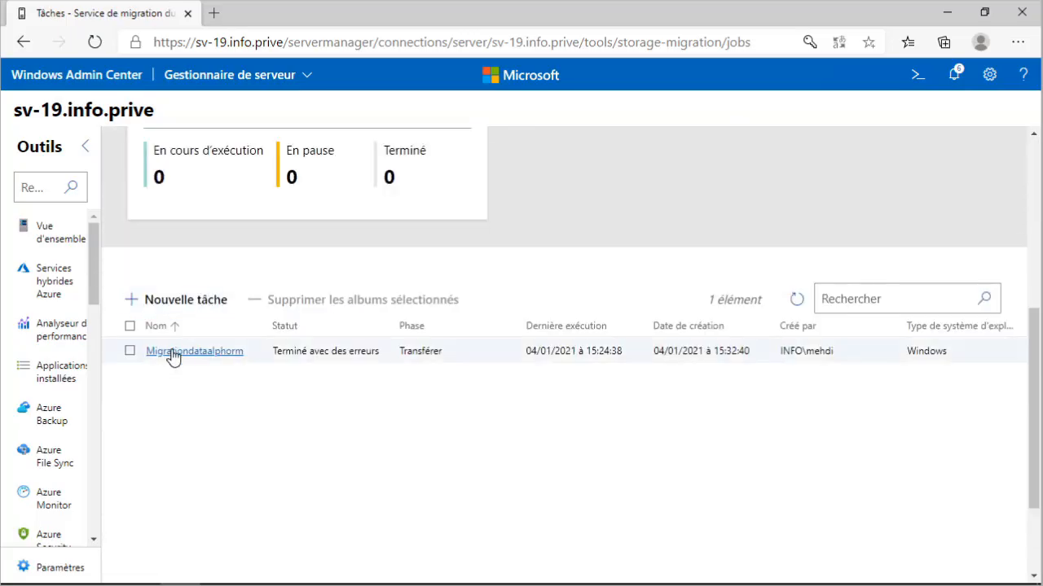
left_click(129, 353)
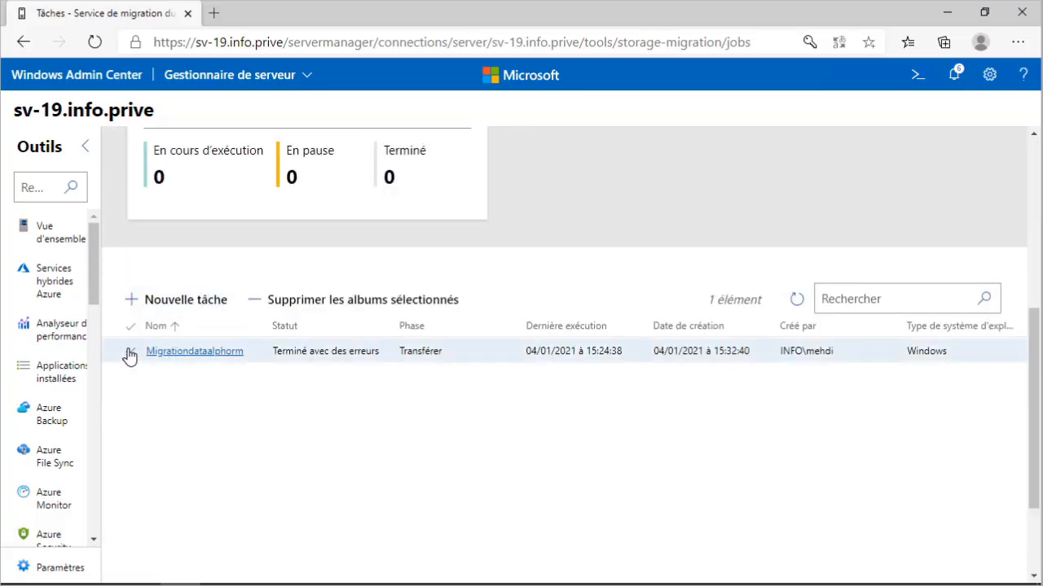
left_click(128, 354)
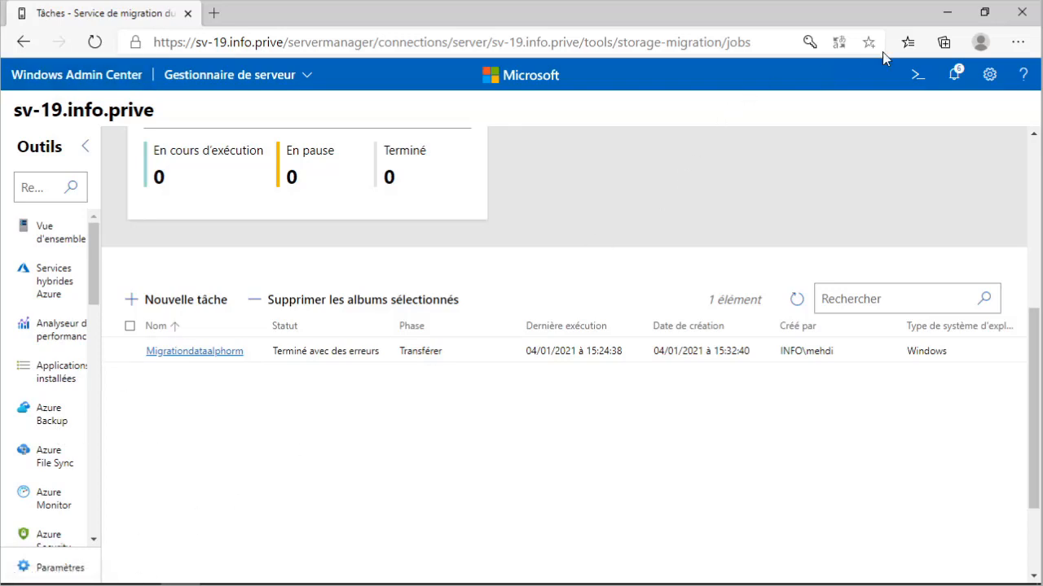
Step: Minimize the browser and open the network path \\cluster-2 in File Explorer
left_click(948, 12)
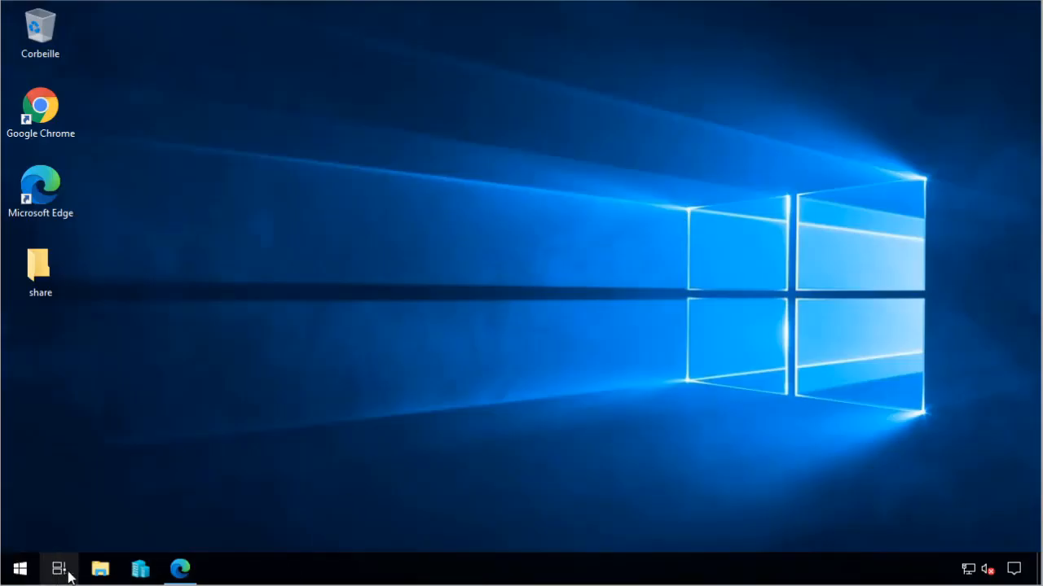
key("super+e")
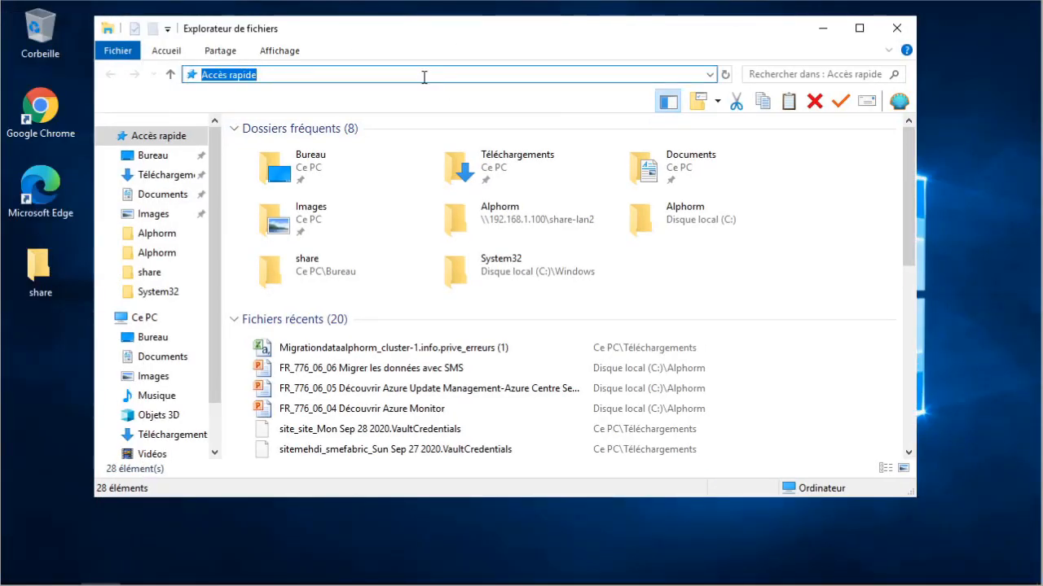
type("\\\\cluster-2")
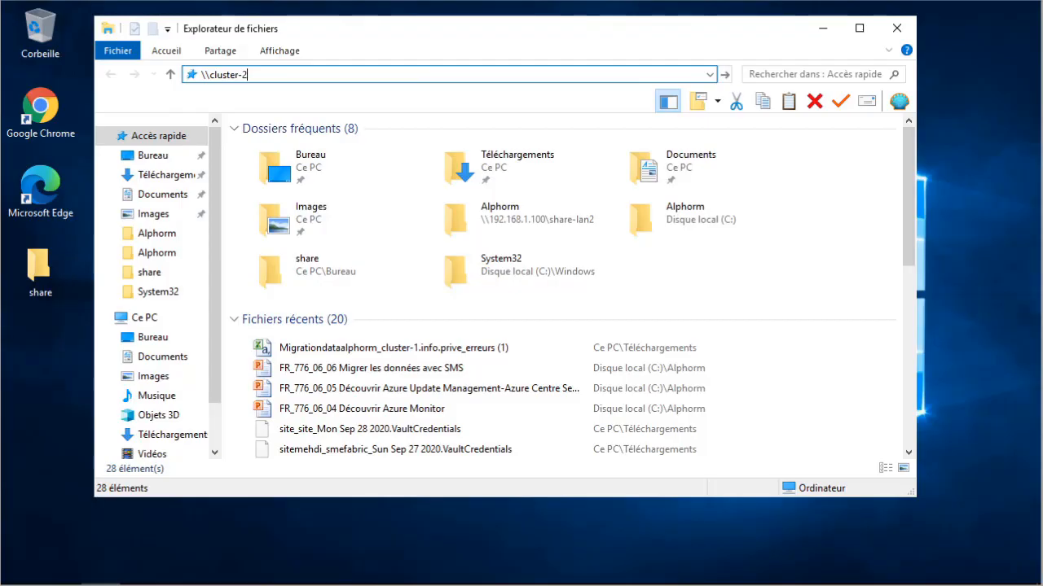
key("Return")
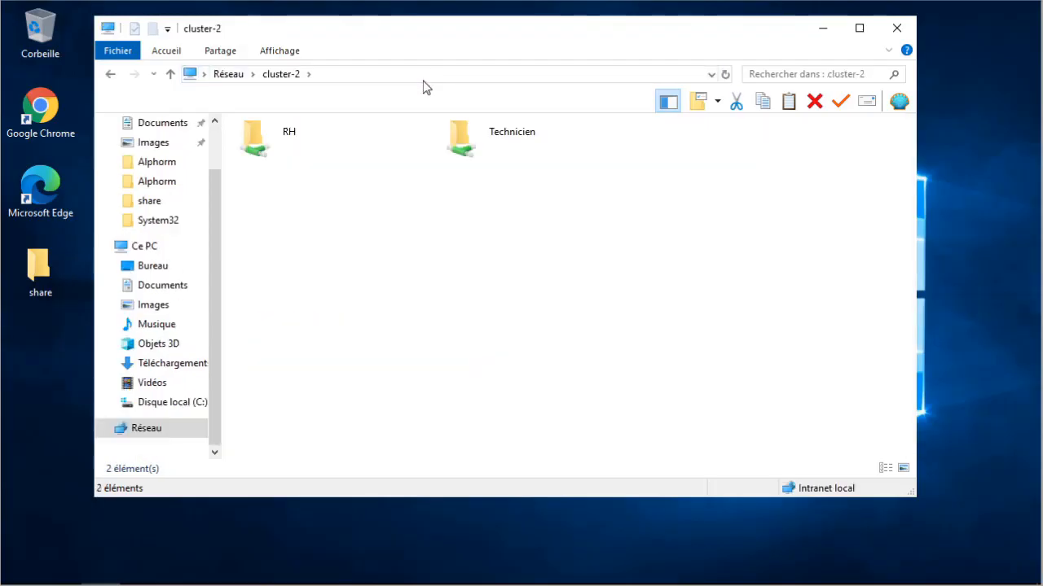
Step: Browse the Technicien share with its Outils folder, and the file list of the RH share on cluster-2
double_click(494, 155)
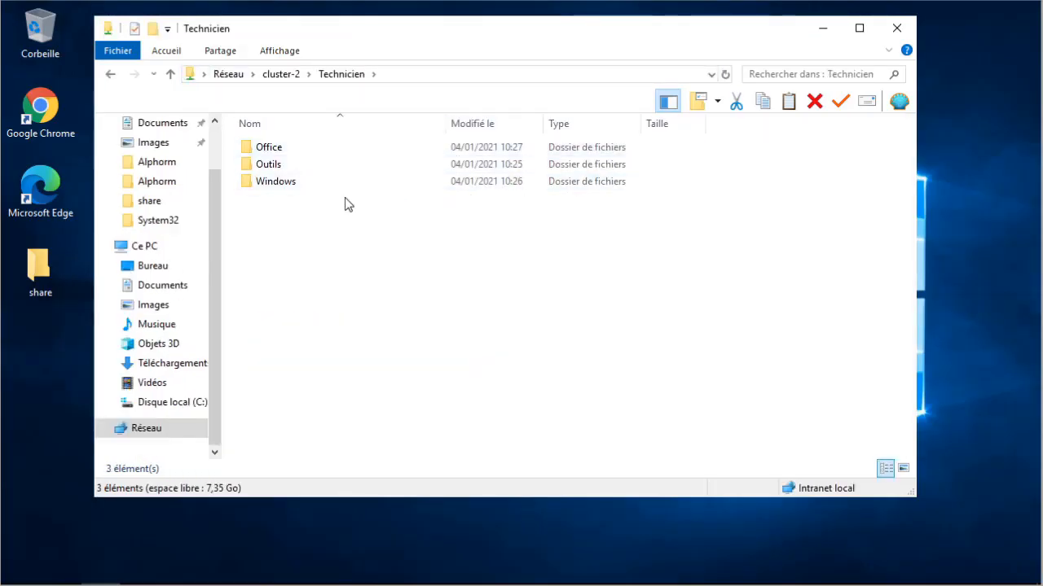
left_click(341, 186)
double_click(336, 164)
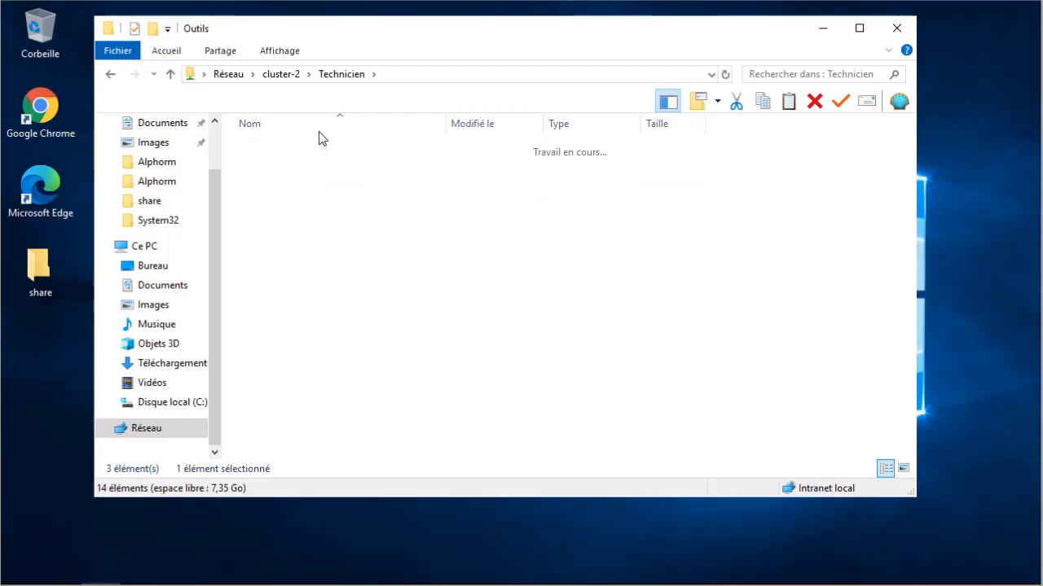
left_click(345, 74)
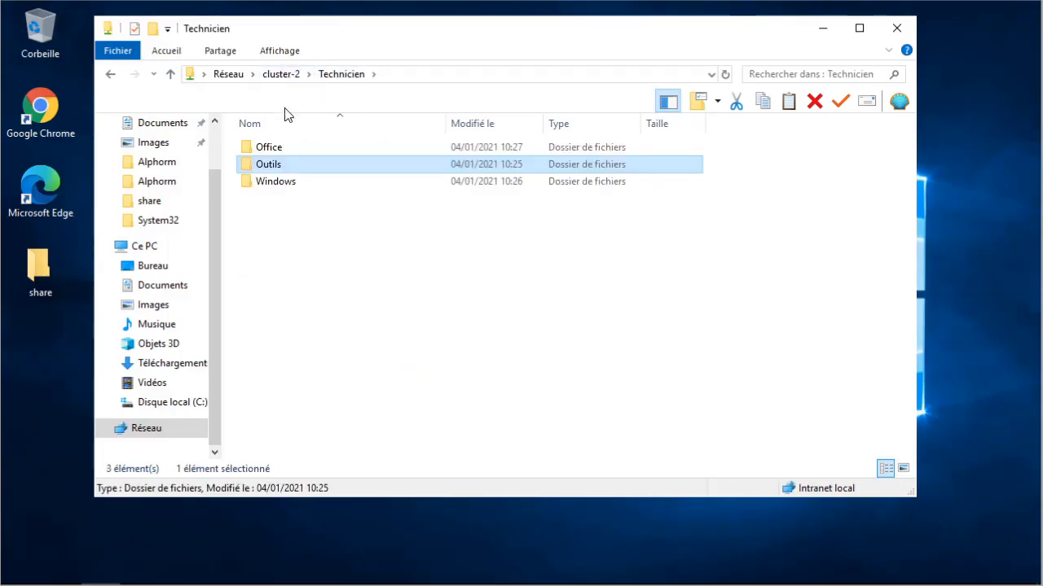
left_click(280, 73)
left_click(266, 140)
double_click(267, 140)
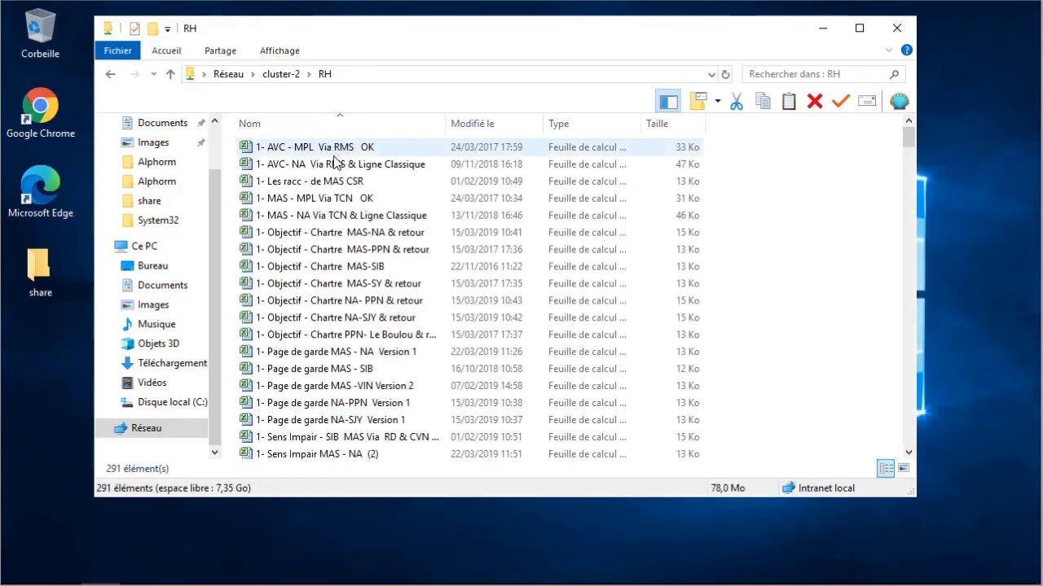
scroll(334, 171, "down", 4)
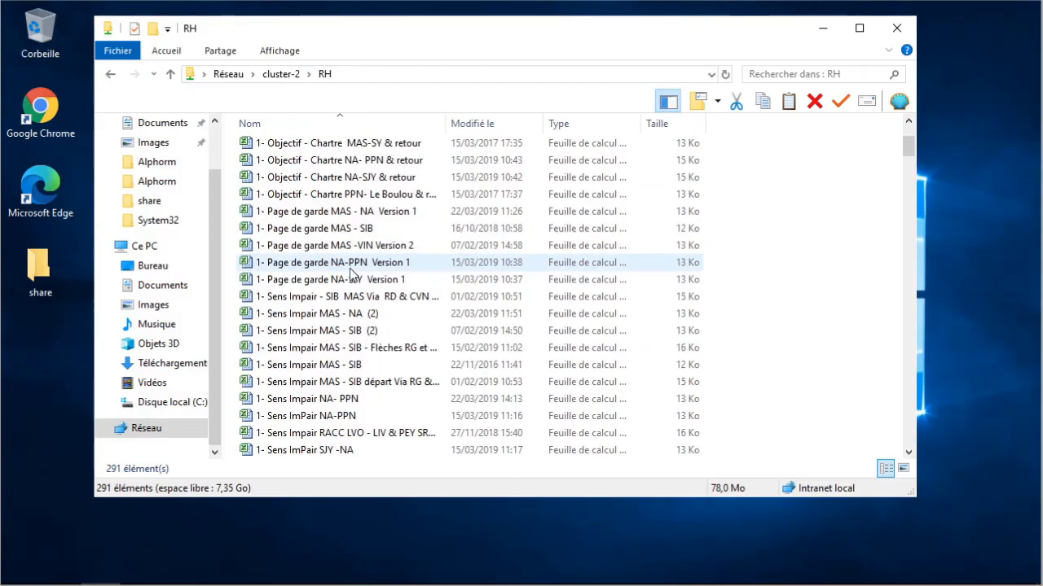
Step: Open the properties of the RH share on cluster-2 and examine its security permissions and advanced permission entries
left_click(277, 73)
right_click(328, 153)
left_click(377, 352)
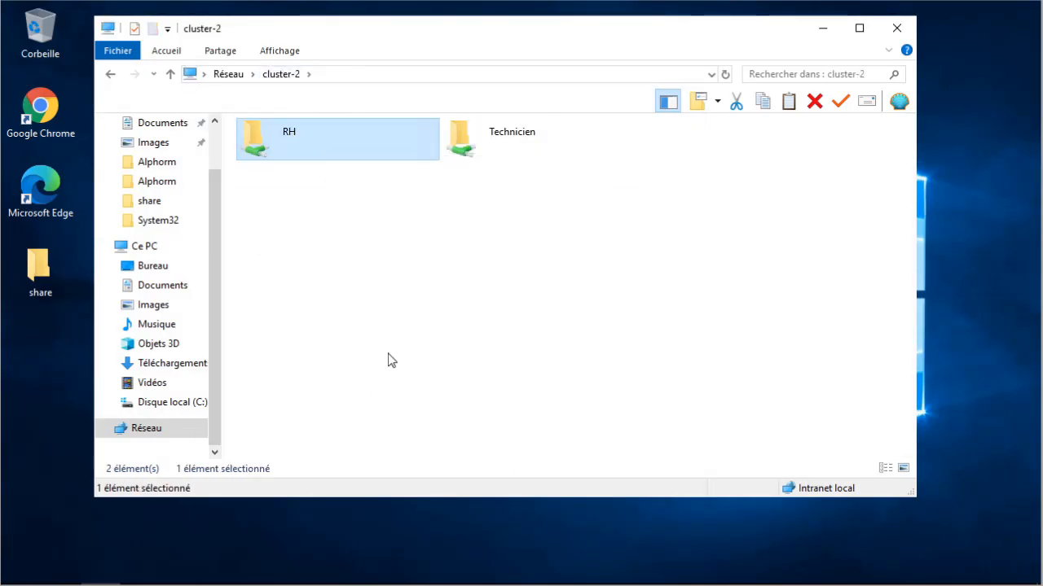
left_click(408, 196)
left_click(432, 196)
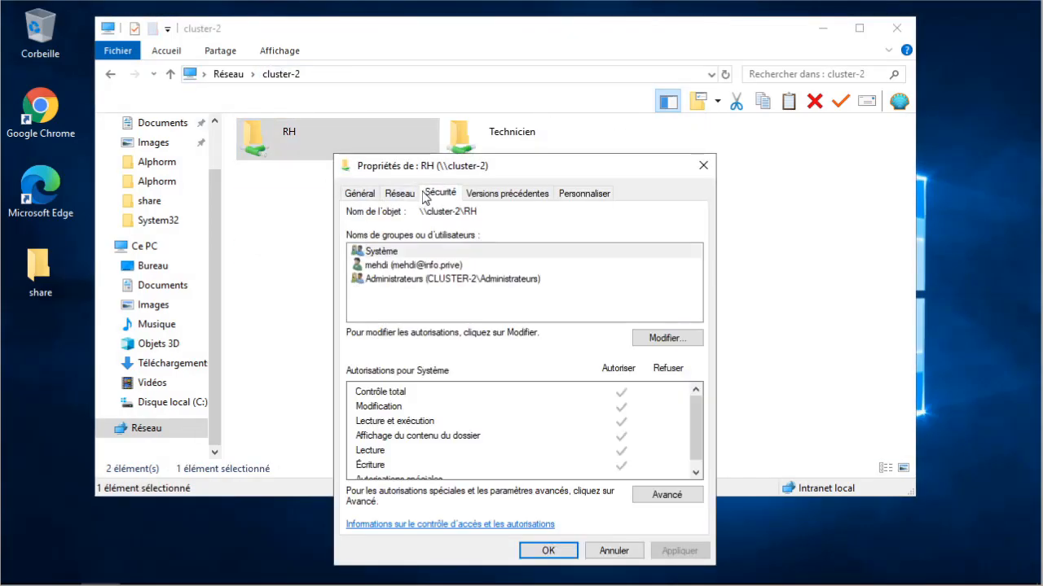
left_click(643, 494)
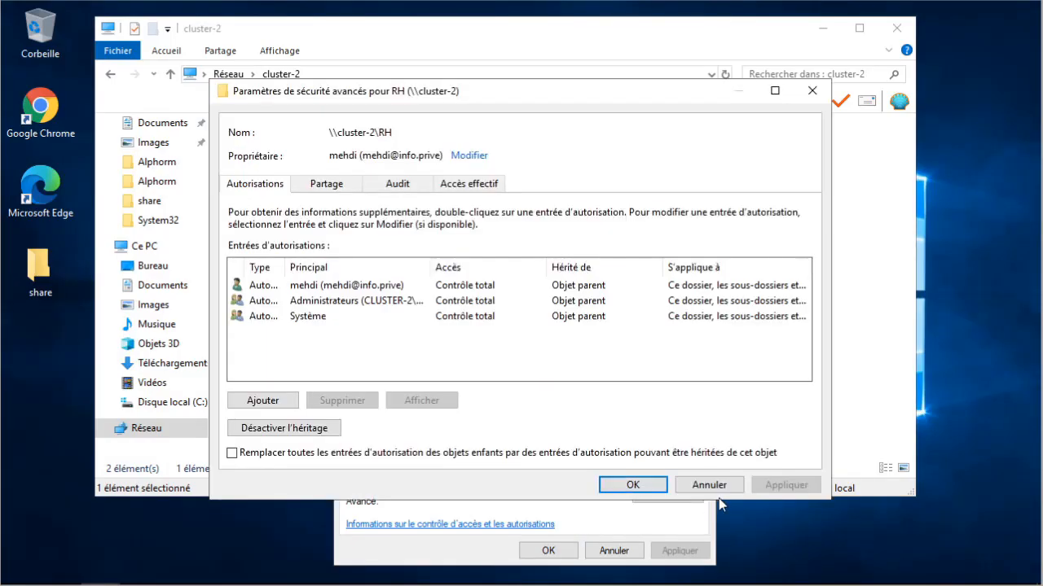
left_click(712, 488)
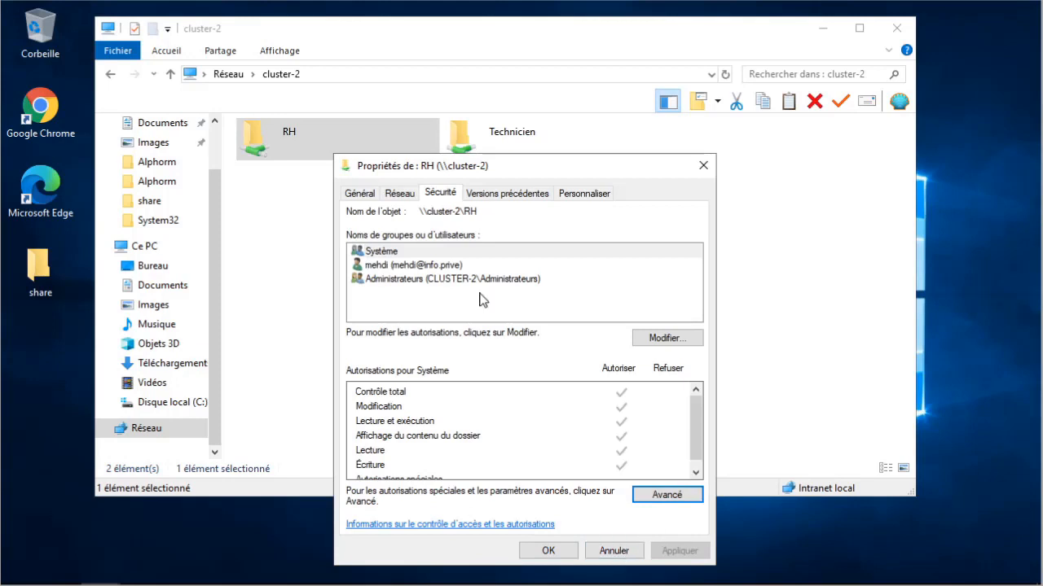
Step: Check the RH share's general properties and advanced attributes, then cancel the properties dialog
left_click(413, 198)
left_click(363, 195)
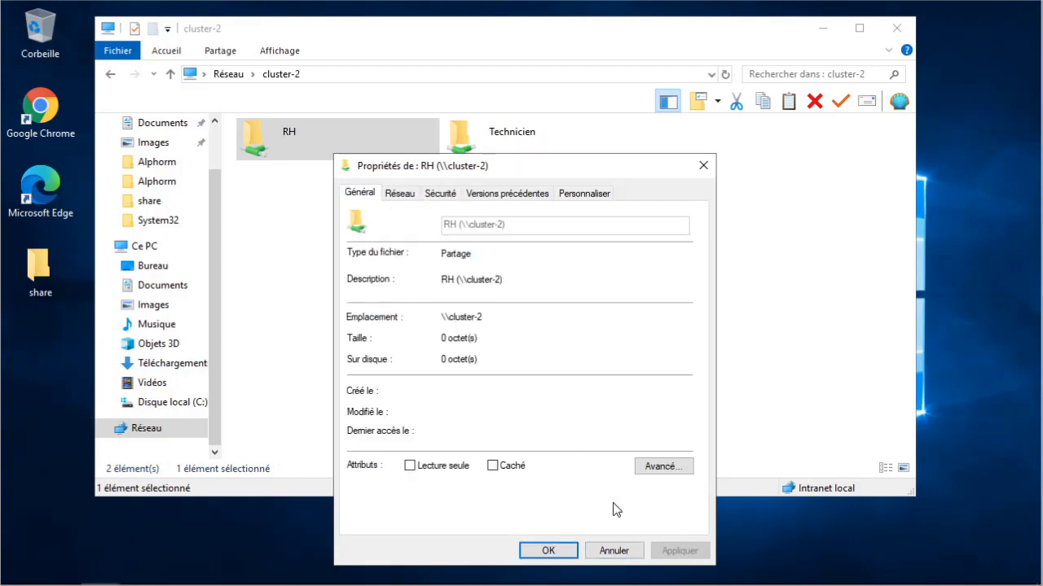
left_click(652, 469)
left_click(607, 424)
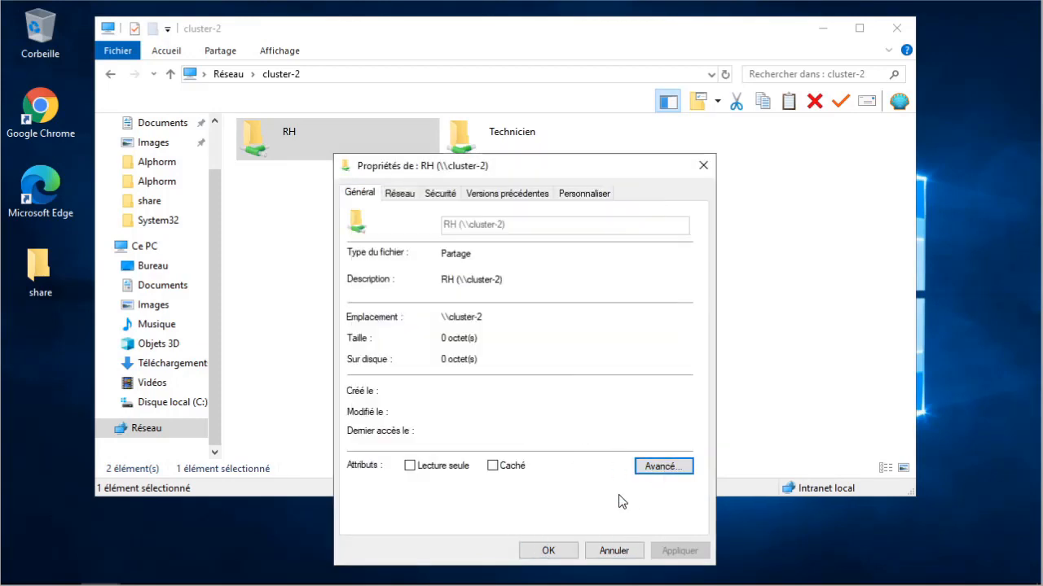
left_click(614, 552)
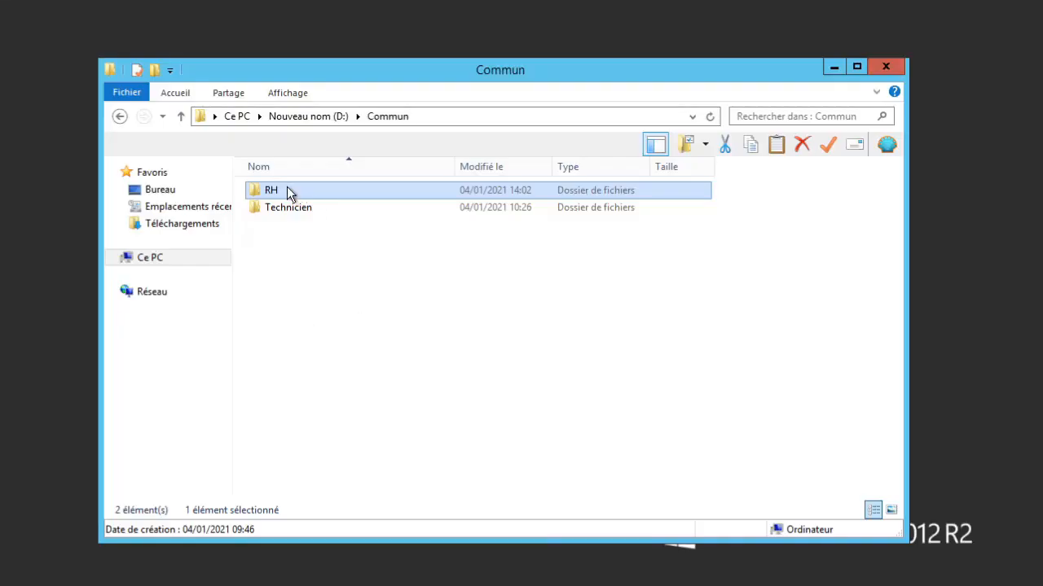
Step: Inspect the advanced sharing permissions of the RH folder in D:\Commun, including those of grp_rh, then close its properties
right_click(276, 191)
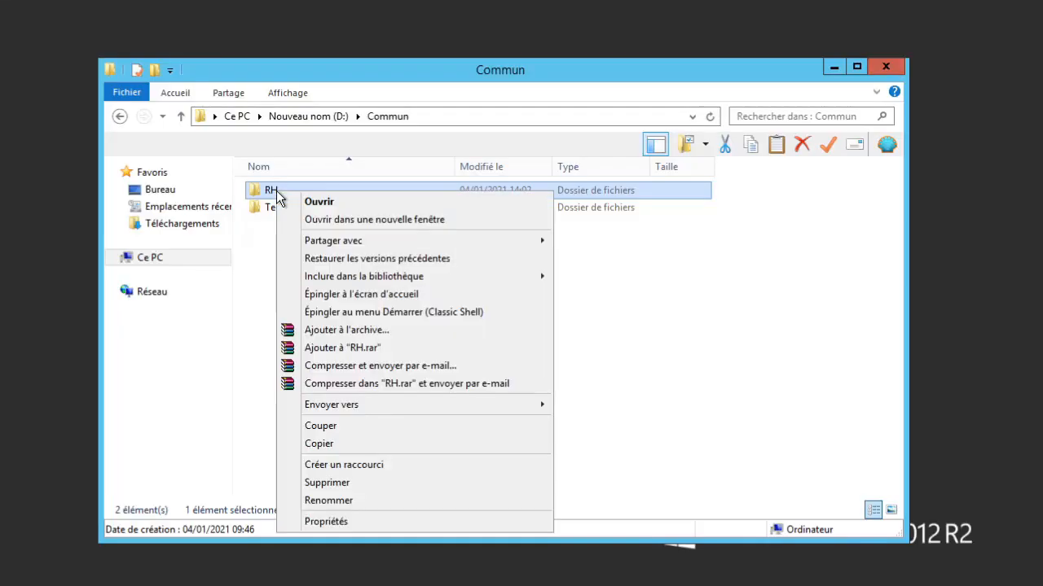
left_click(366, 522)
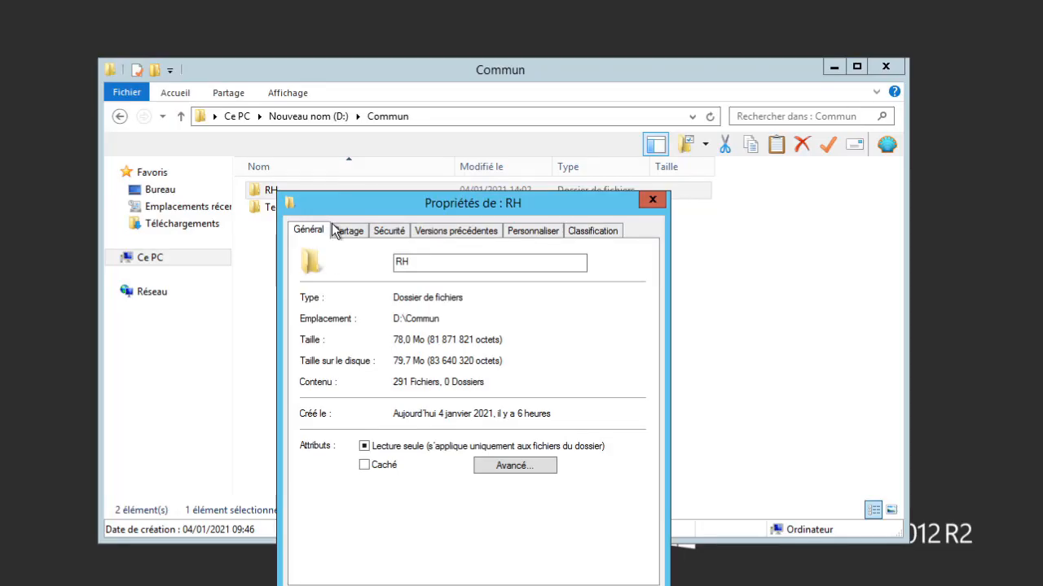
left_click(346, 233)
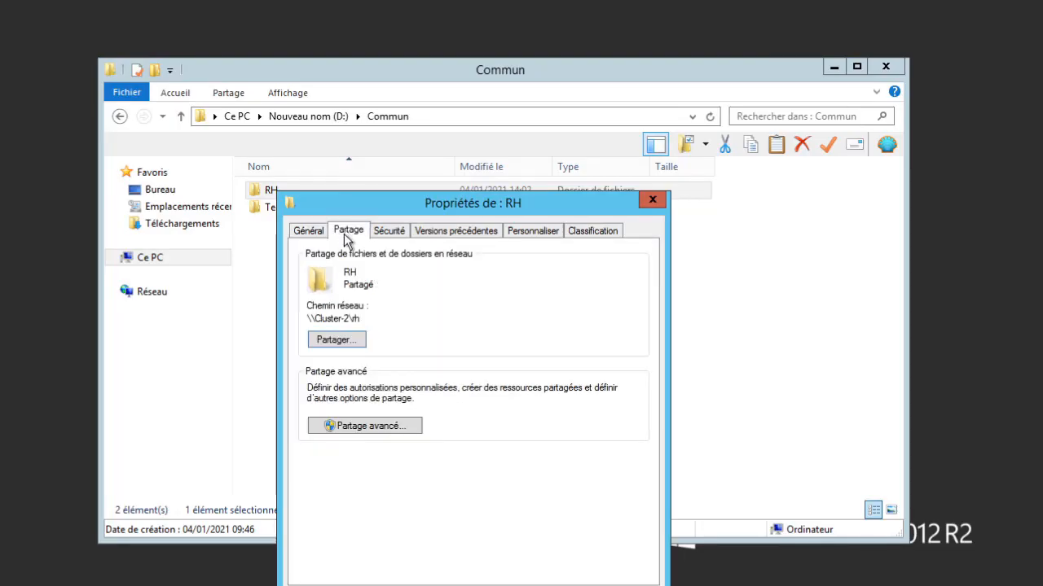
left_click(345, 429)
left_click(359, 456)
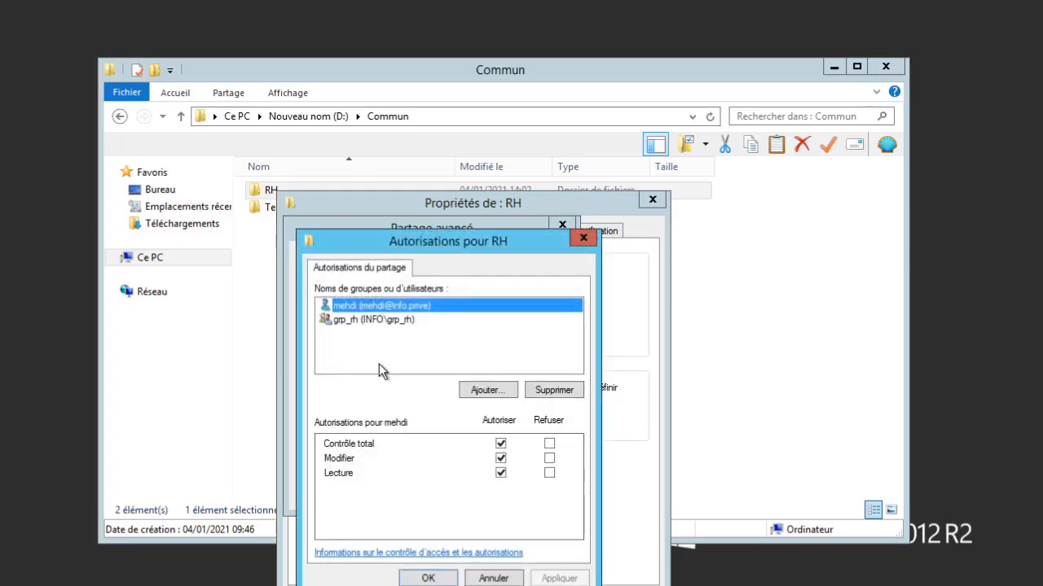
left_click(382, 320)
left_click(511, 575)
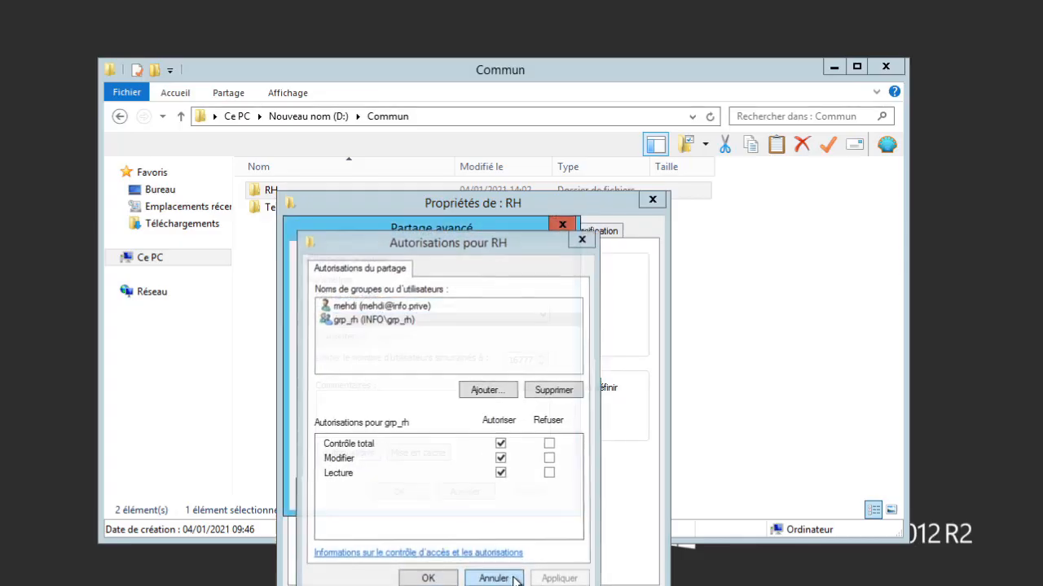
left_click(466, 492)
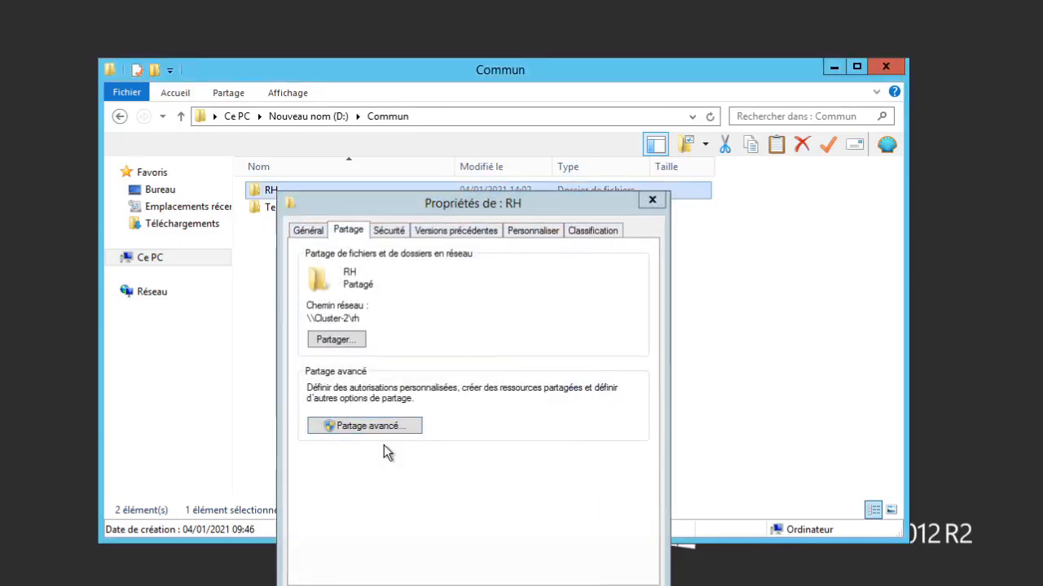
key("Escape")
Step: Inspect the advanced sharing permissions of the Technicien folder in D:\Commun, then cancel out of its properties
right_click(293, 210)
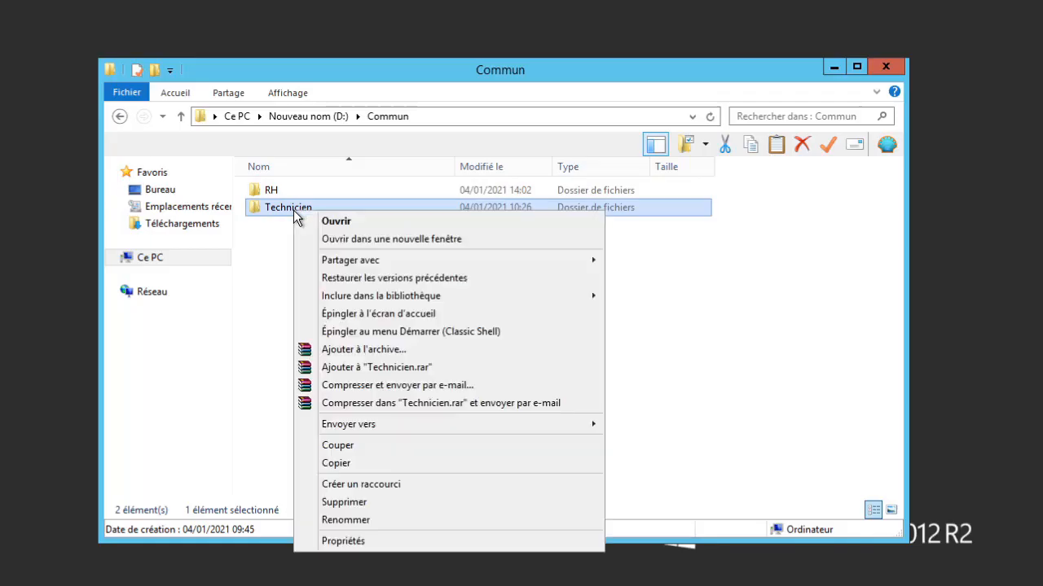
left_click(366, 541)
left_click(369, 252)
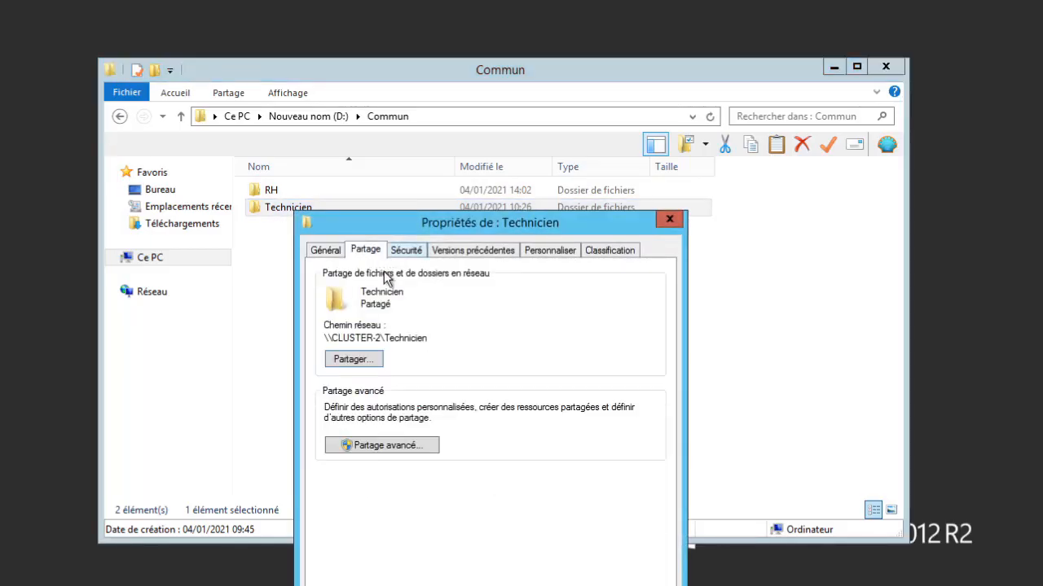
left_click(376, 444)
left_click(370, 469)
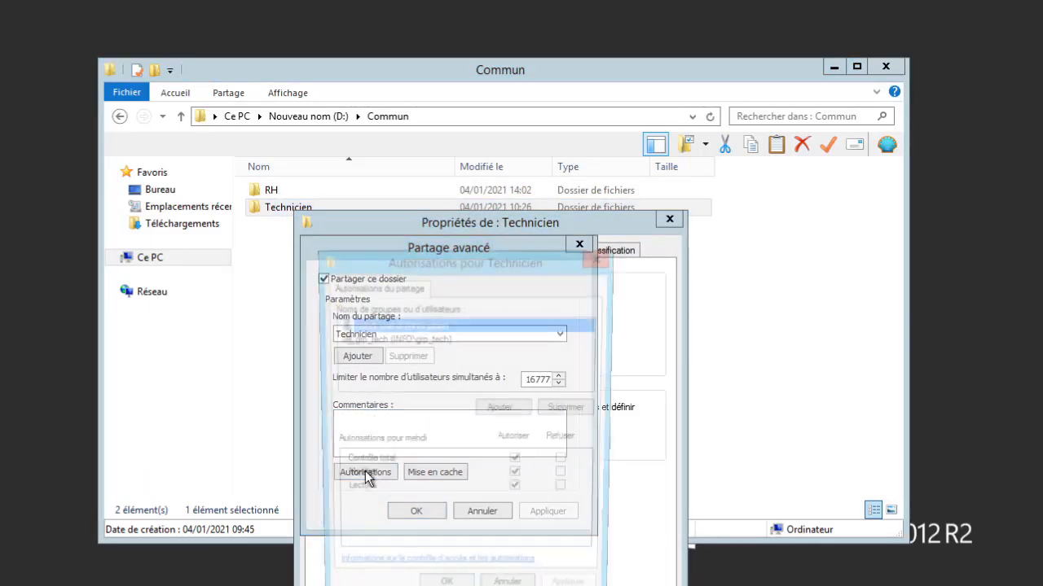
left_click(511, 585)
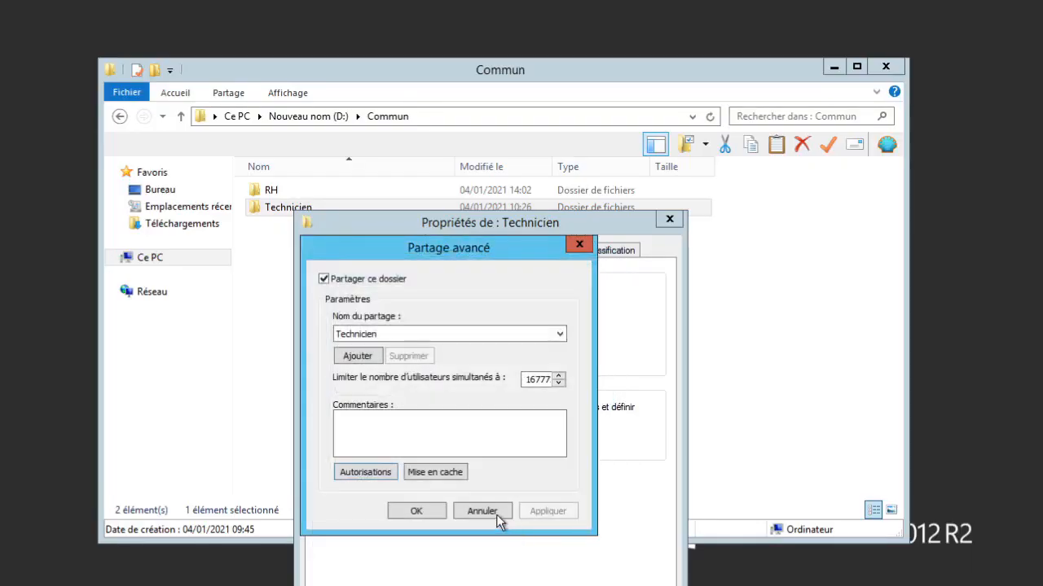
left_click(496, 515)
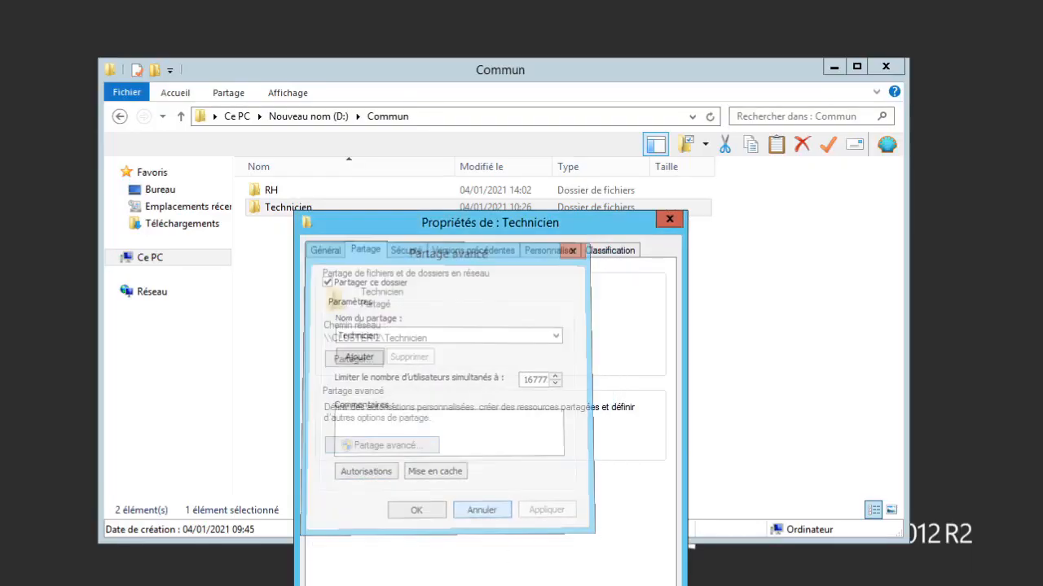
left_click(484, 584)
Step: Go from D:\Commun to the network location \\cluster-1 to list its shares
left_click(429, 117)
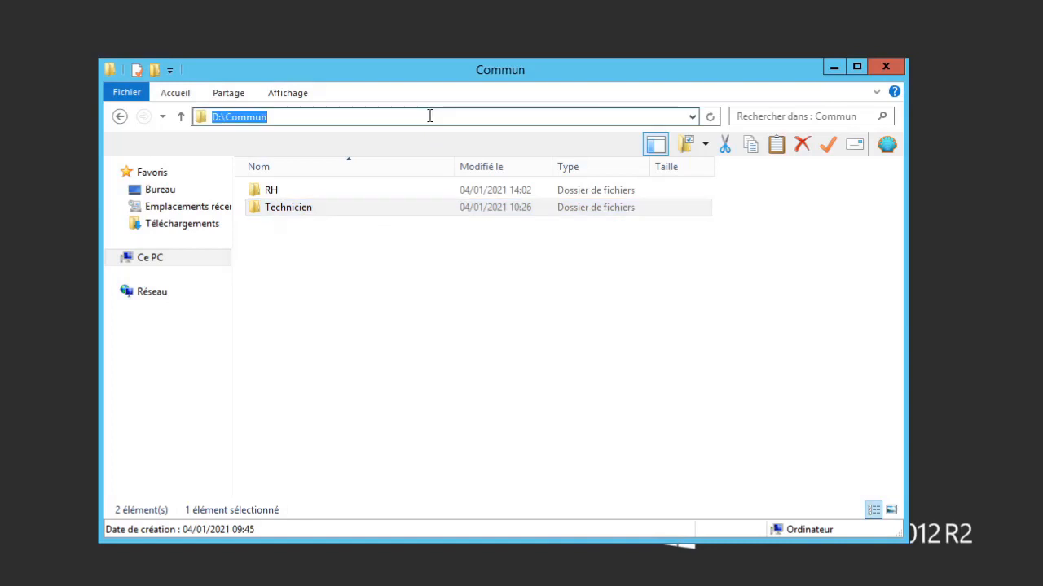
left_click(429, 116)
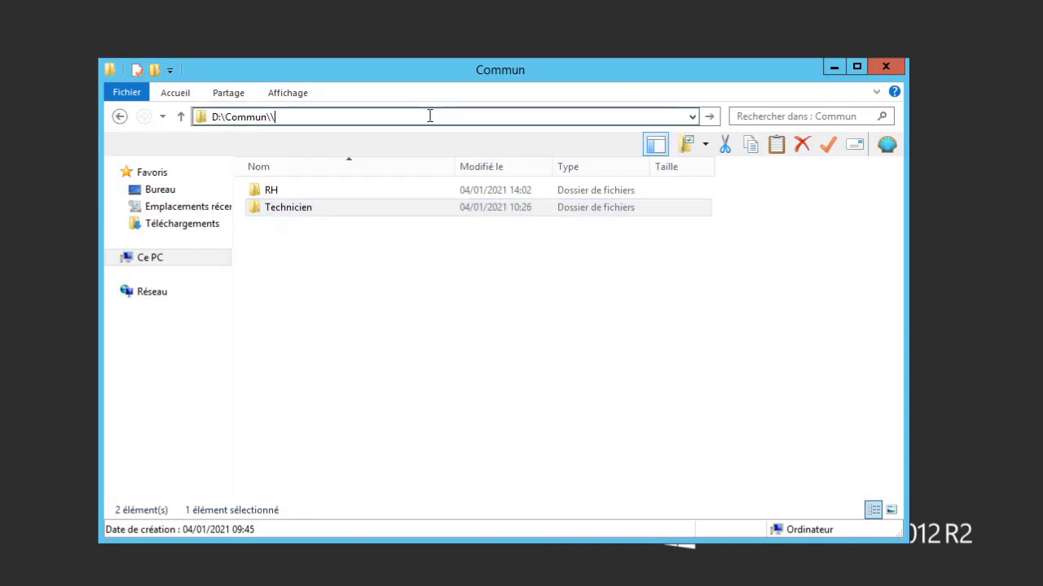
type("\\")
key("BackSpace")
key("BackSpace")
key("BackSpace")
key("BackSpace")
key("BackSpace")
key("BackSpace")
key("BackSpace")
key("BackSpace")
key("BackSpace")
key("BackSpace")
key("BackSpace")
type("\\\\")
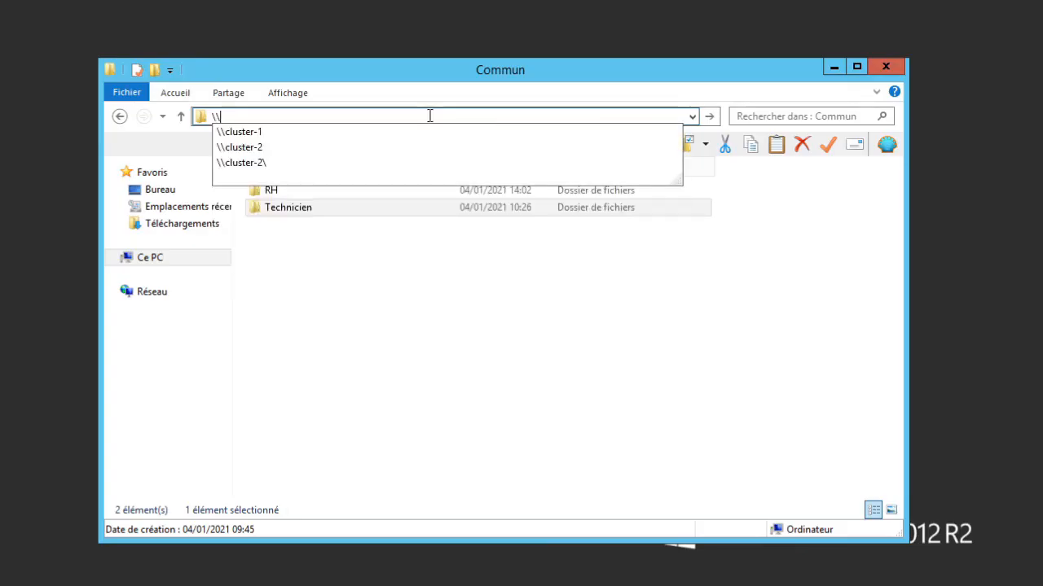
key("Down")
key("Return")
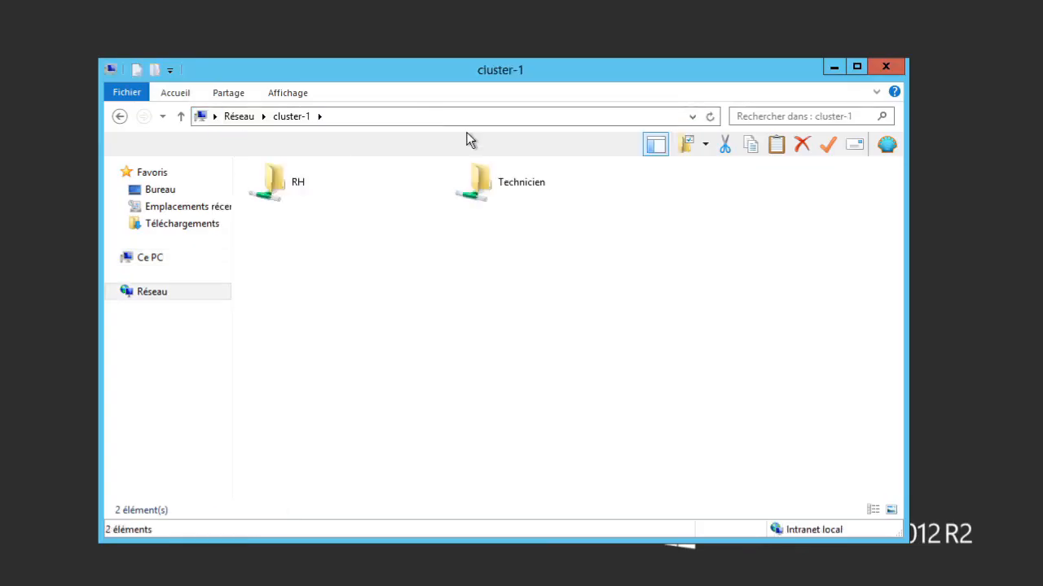
Step: Browse the contents of the Technicien and RH shares on cluster-1, returning to the share list
left_click(478, 186)
double_click(478, 187)
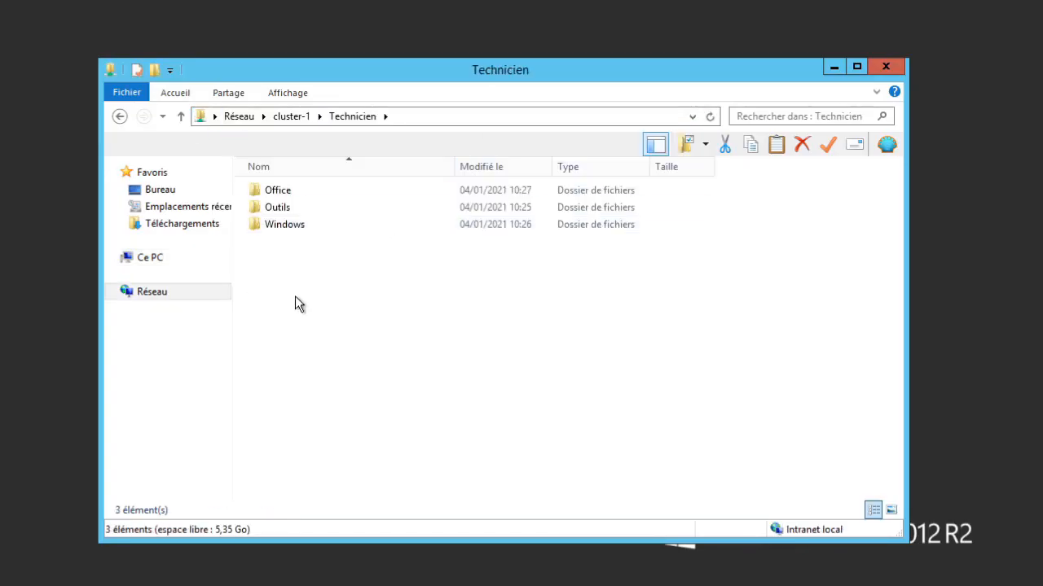
left_click(297, 118)
double_click(281, 187)
left_click(292, 118)
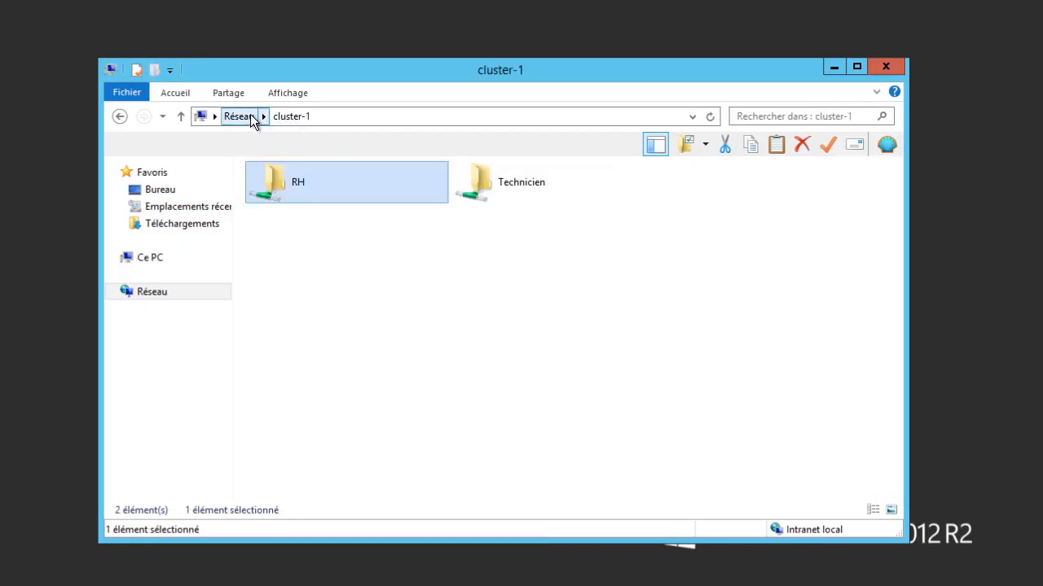
Step: Go to the network location \\cluster-2 and view its Technicien share, returning to the share list
left_click(400, 120)
key("BackSpace")
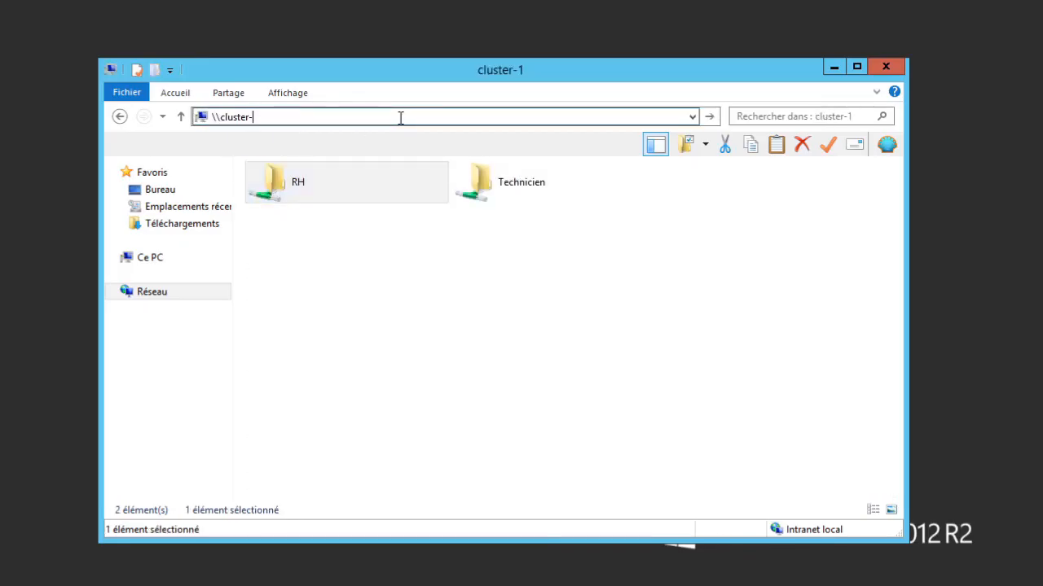
type("2")
key("Return")
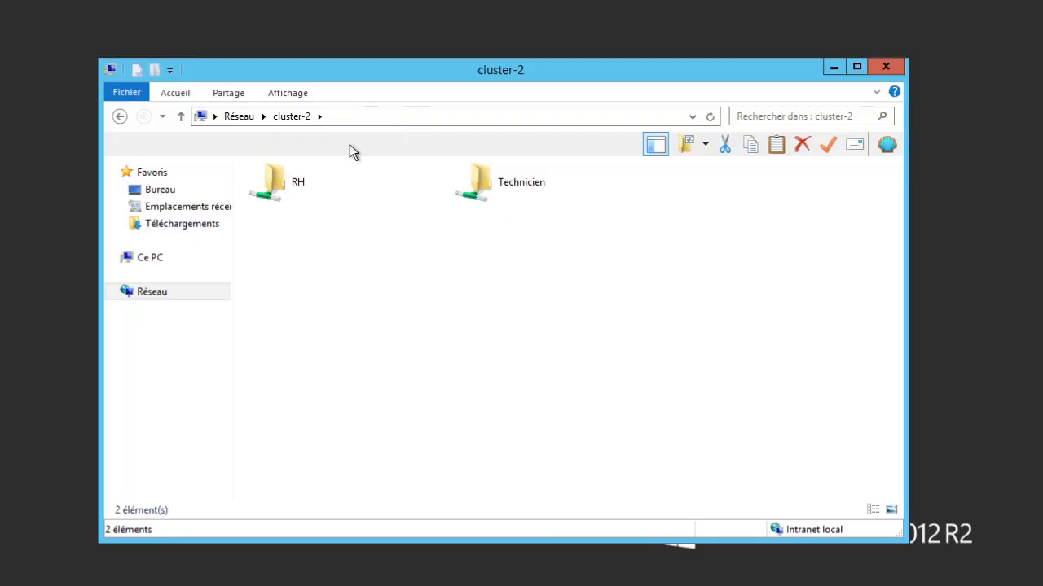
left_click(351, 119)
left_click(317, 252)
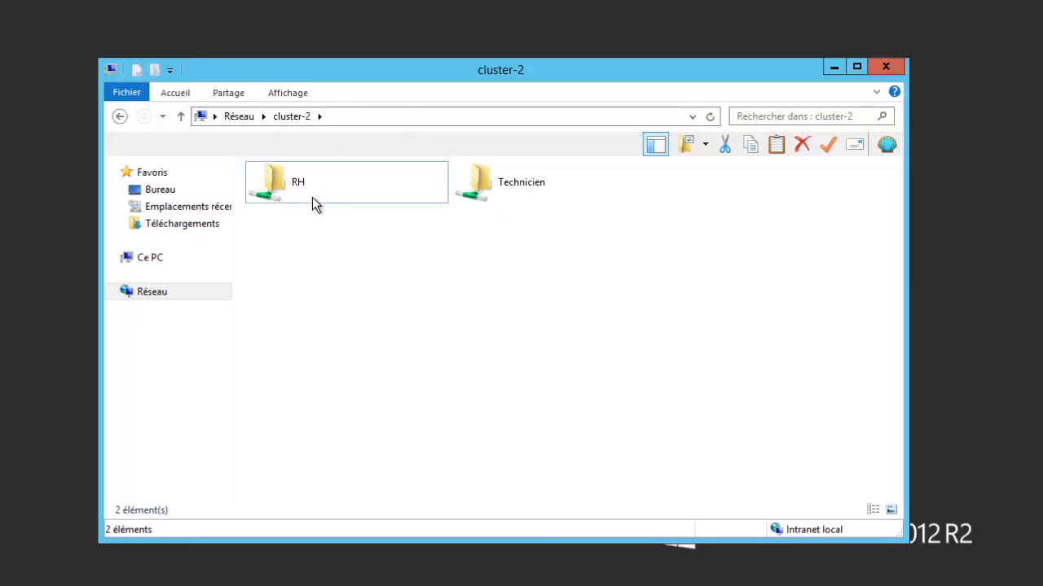
double_click(520, 186)
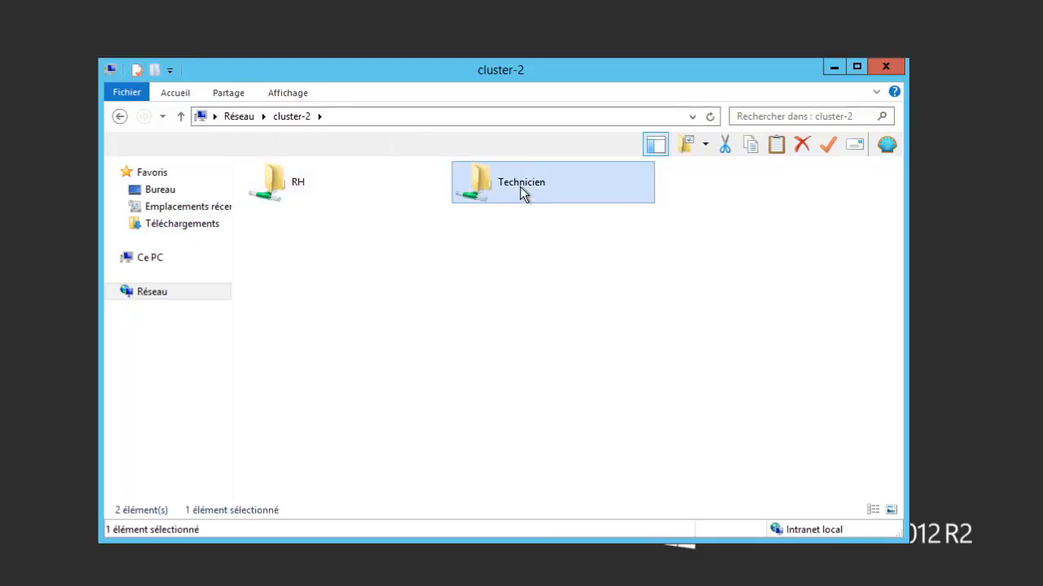
left_click(299, 122)
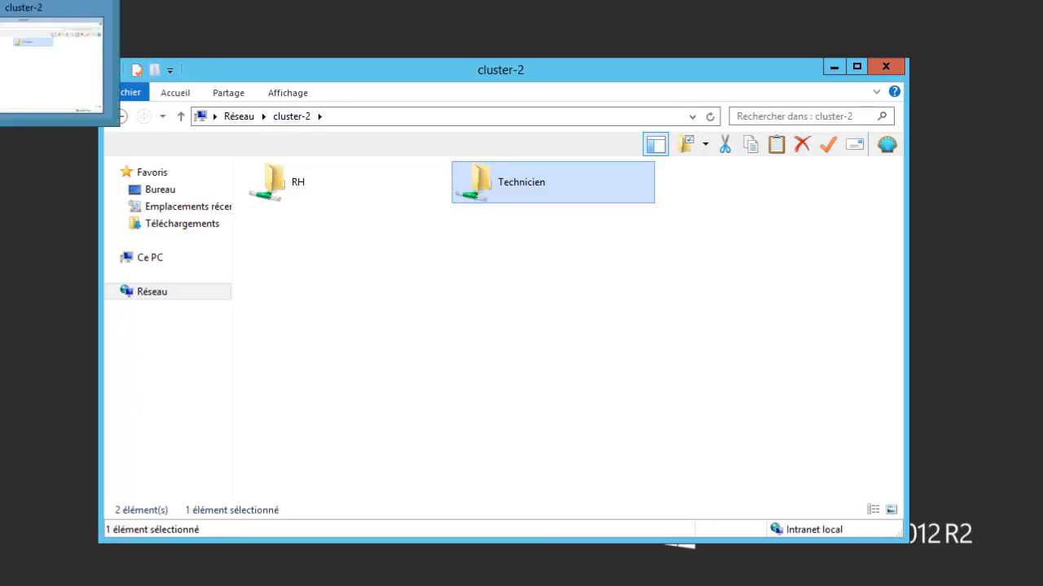